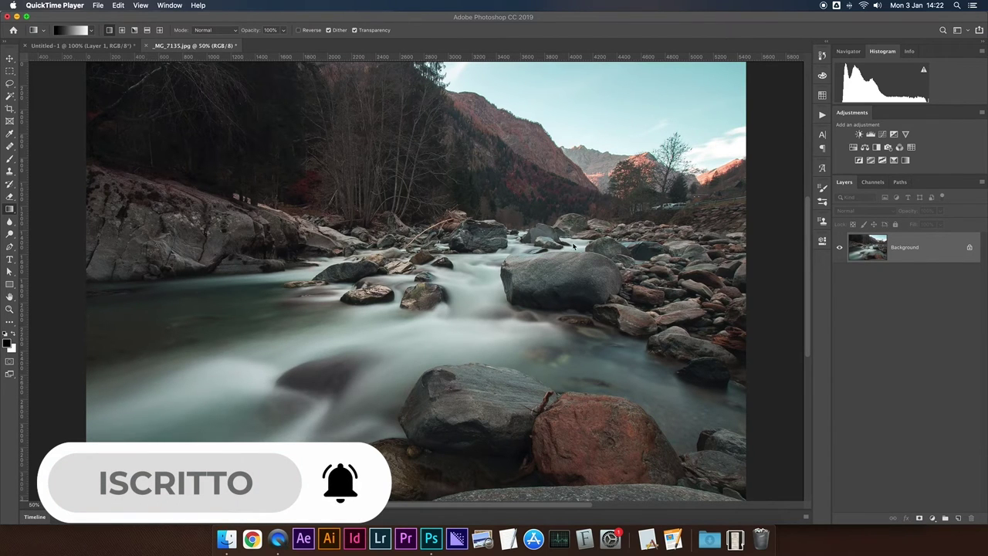
Bring Photoshop to the front over QuickTime Player, showing _MG_7135.jpg with its Background layer
click(868, 248)
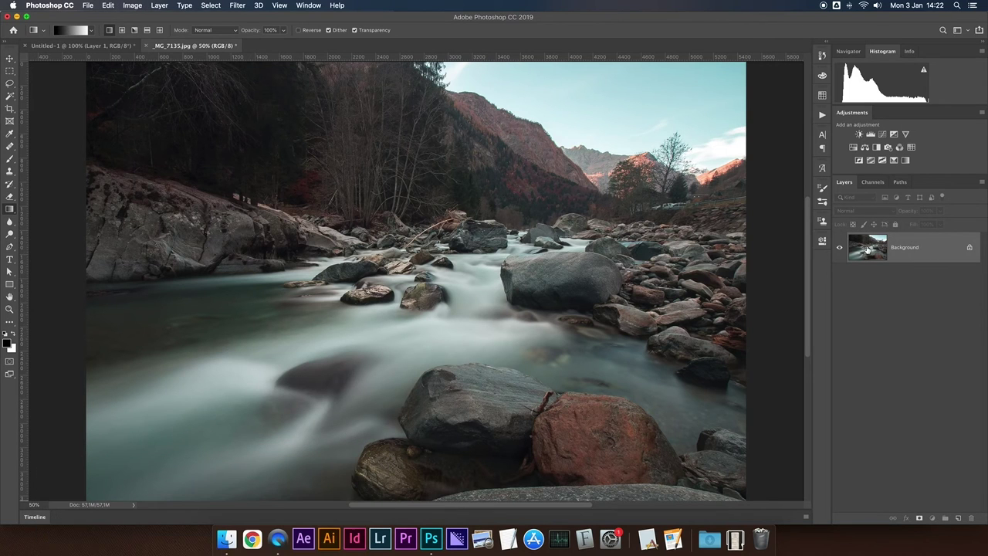
click(859, 134)
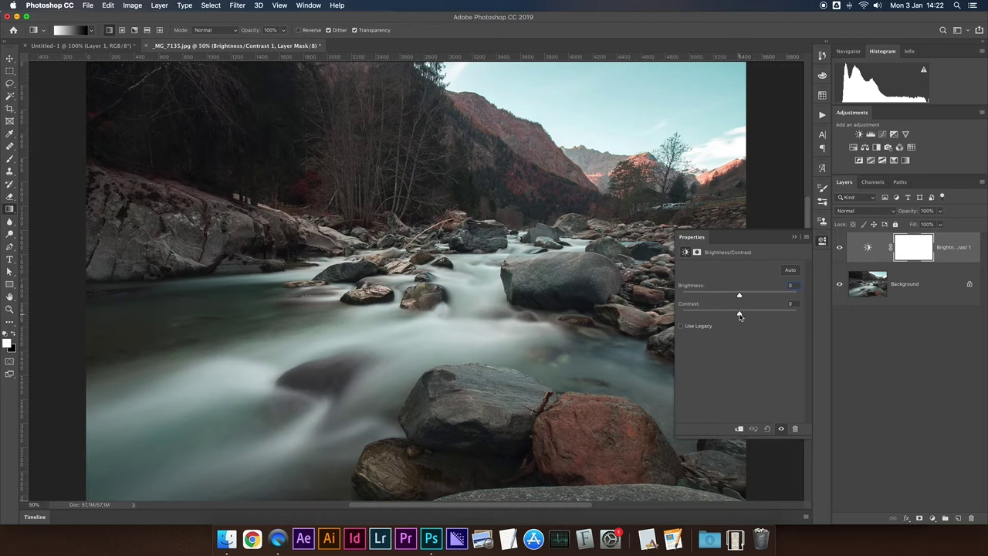
drag(740, 315, 711, 316)
mouse_move(711, 316)
mouse_down()
mouse_move(752, 315)
mouse_move(682, 314)
mouse_up()
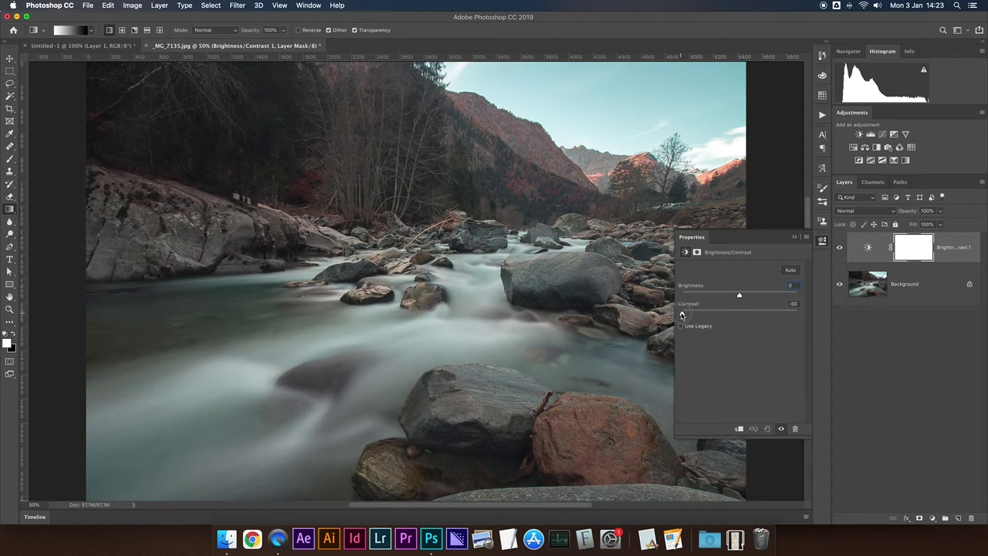
drag(682, 314, 803, 315)
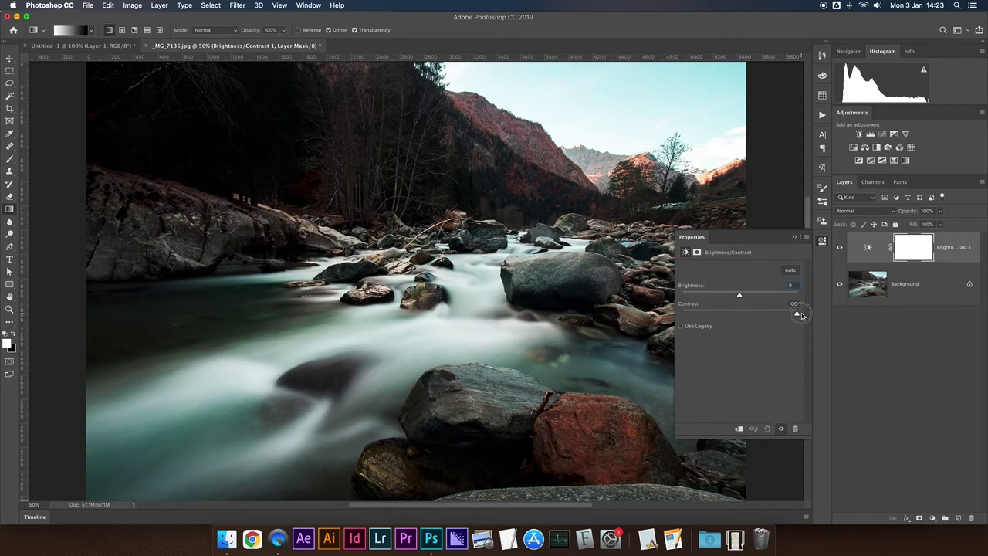
drag(802, 316, 743, 314)
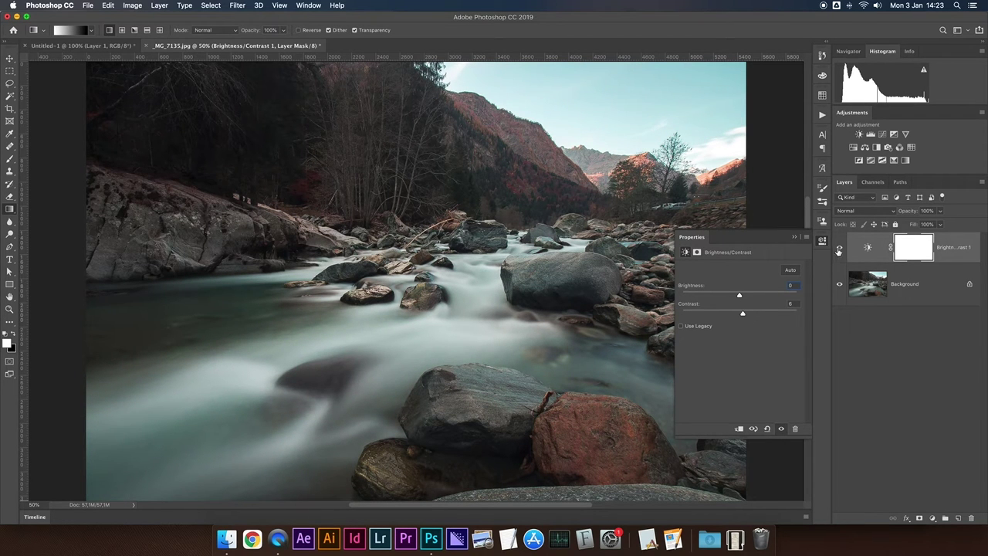
key(BackSpace)
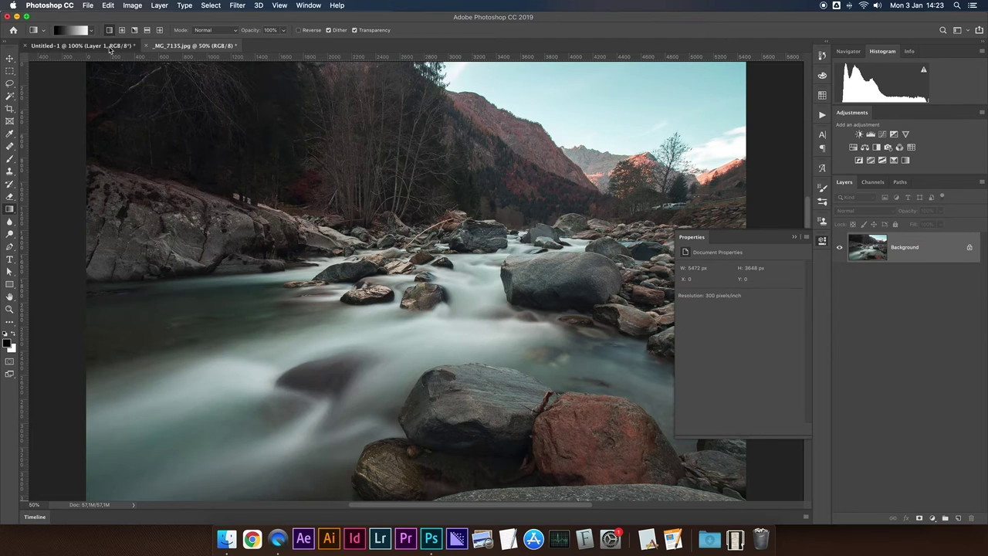
Switch to the Untitled-1 document and make Layer 1's black-to-white gradient visible
click(77, 46)
click(840, 254)
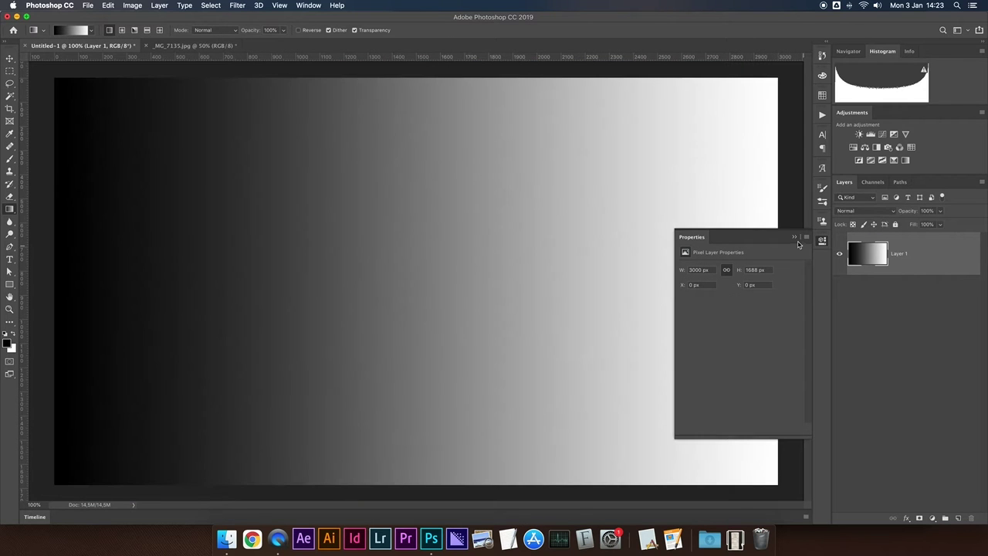
click(794, 236)
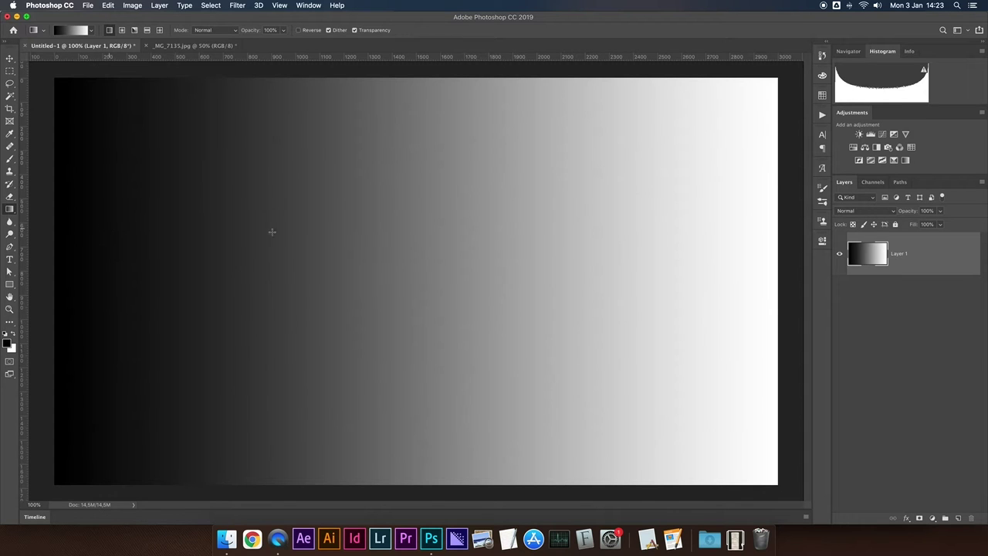
Add a Brightness/Contrast adjustment to the gradient with Brightness 0 and Contrast 100
click(859, 133)
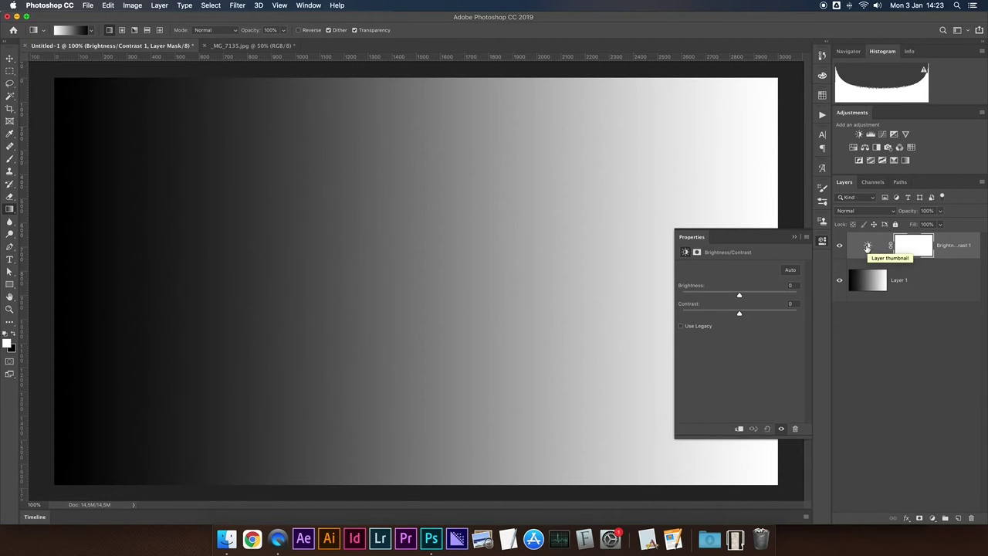
mouse_move(739, 298)
mouse_down()
mouse_move(691, 298)
mouse_move(787, 301)
mouse_move(687, 301)
mouse_up()
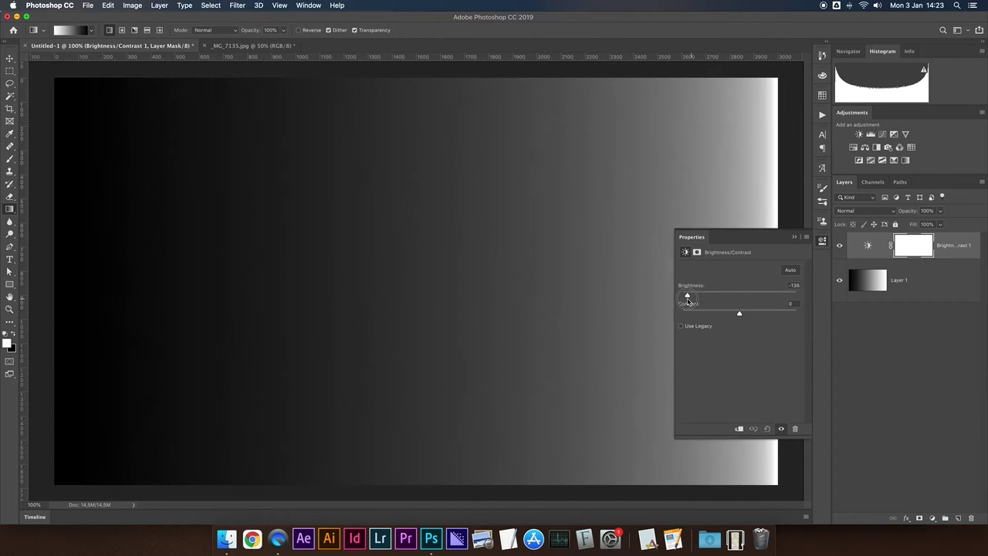
mouse_move(688, 301)
mouse_down()
mouse_move(796, 299)
mouse_move(691, 300)
mouse_move(738, 300)
mouse_up()
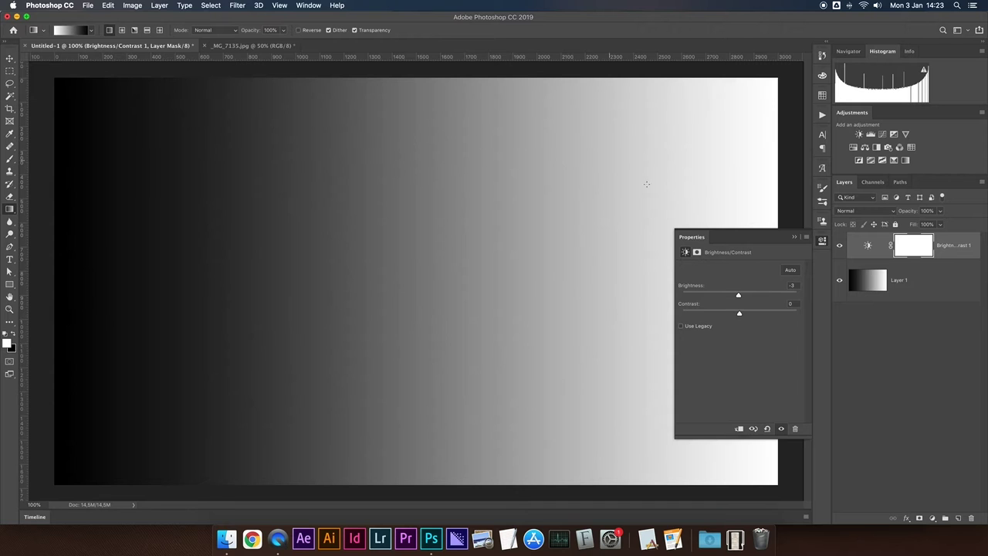
mouse_move(739, 312)
mouse_down()
mouse_move(813, 317)
mouse_move(683, 317)
mouse_move(811, 321)
mouse_move(710, 316)
mouse_move(812, 316)
mouse_move(741, 316)
mouse_move(803, 314)
mouse_up()
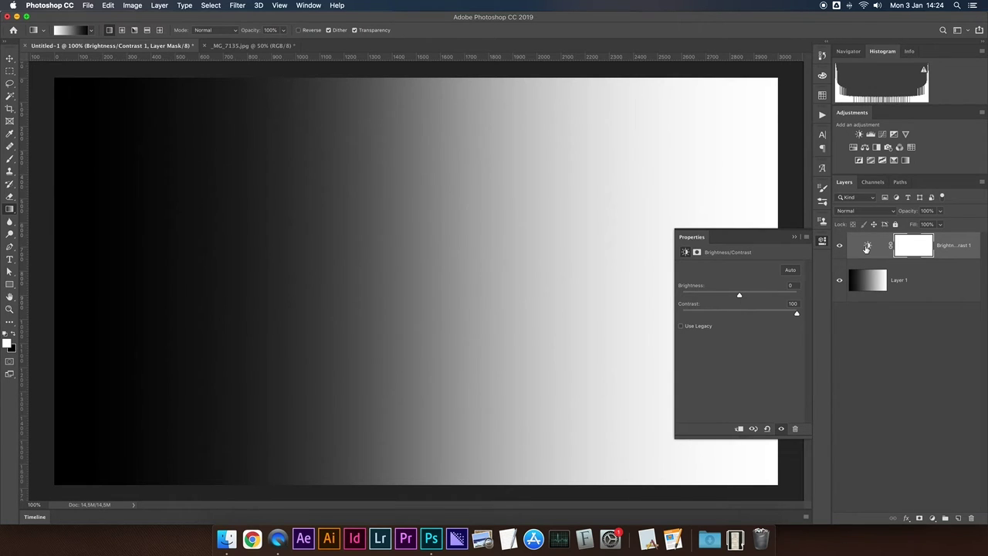
Duplicate the Contrast 100 adjustment into a stack of four, checking the gradient alone
key(ctrl+j)
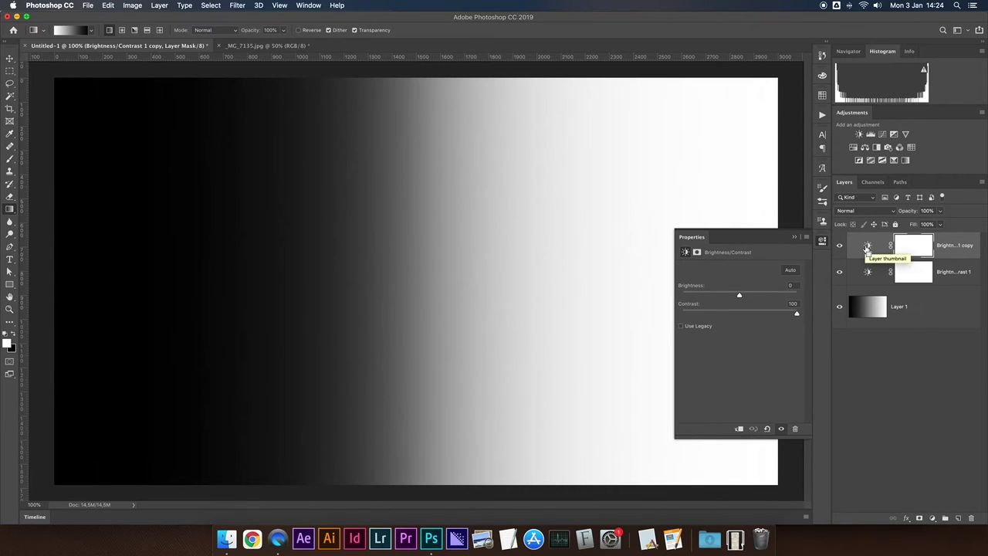
key(ctrl+j)
key(ctrl+j)
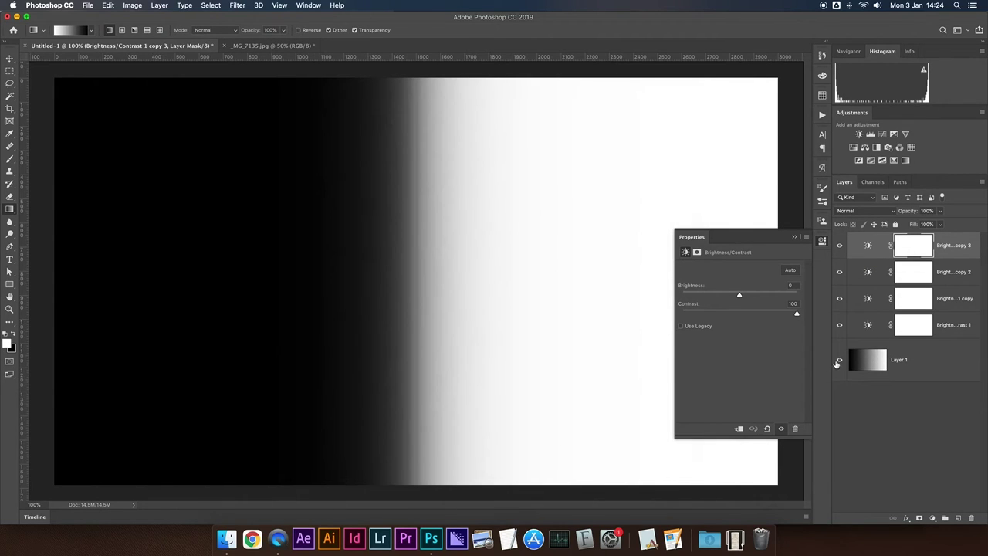
alt+click(840, 362)
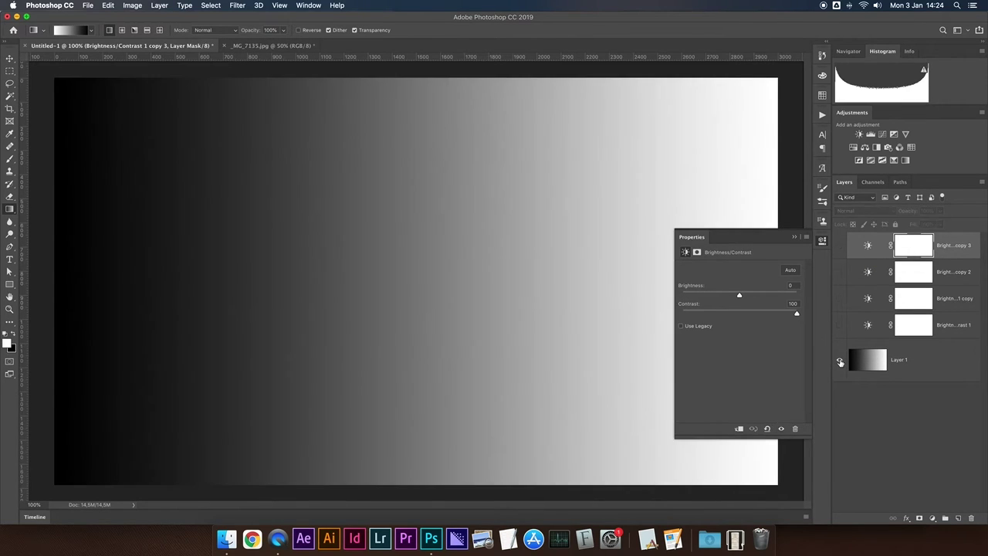
alt+click(840, 362)
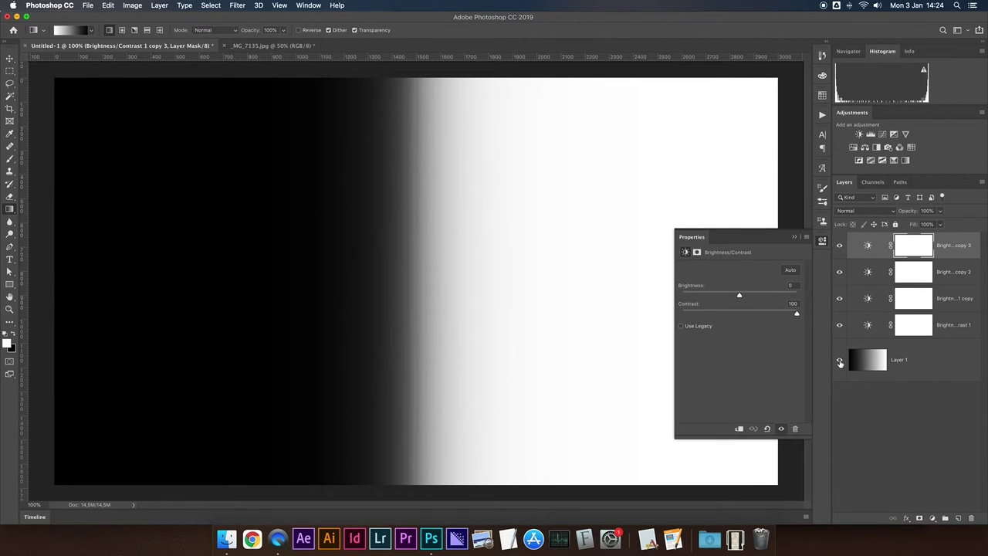
Toggle the adjustment stack off and on to compare the hard edge with the smooth gradient
alt+click(840, 362)
alt+click(840, 362)
alt+click(840, 361)
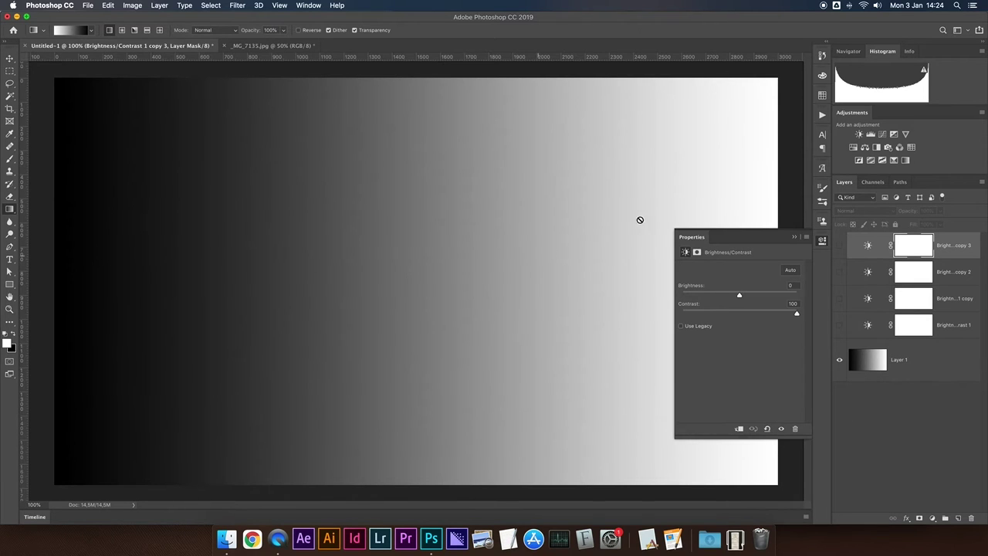
alt+click(840, 362)
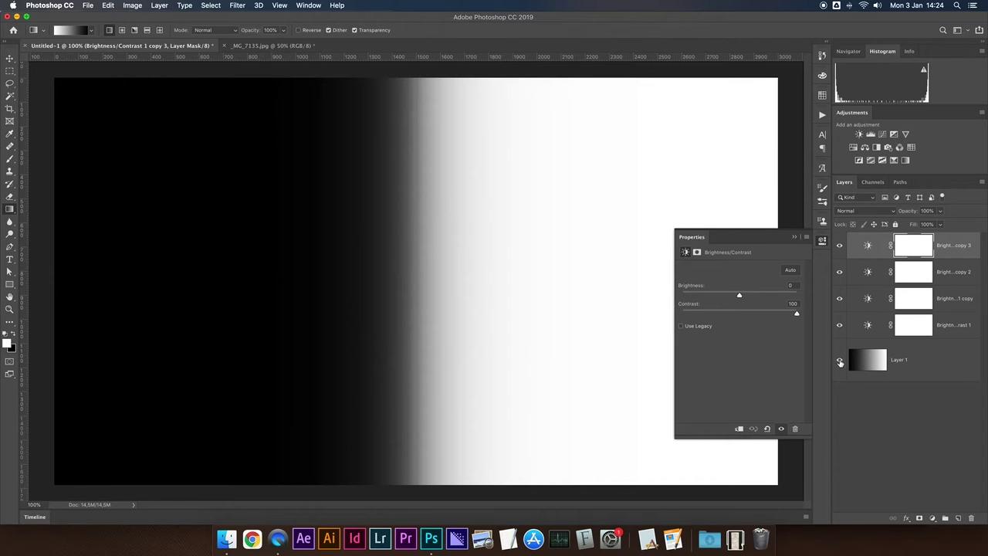
alt+click(840, 362)
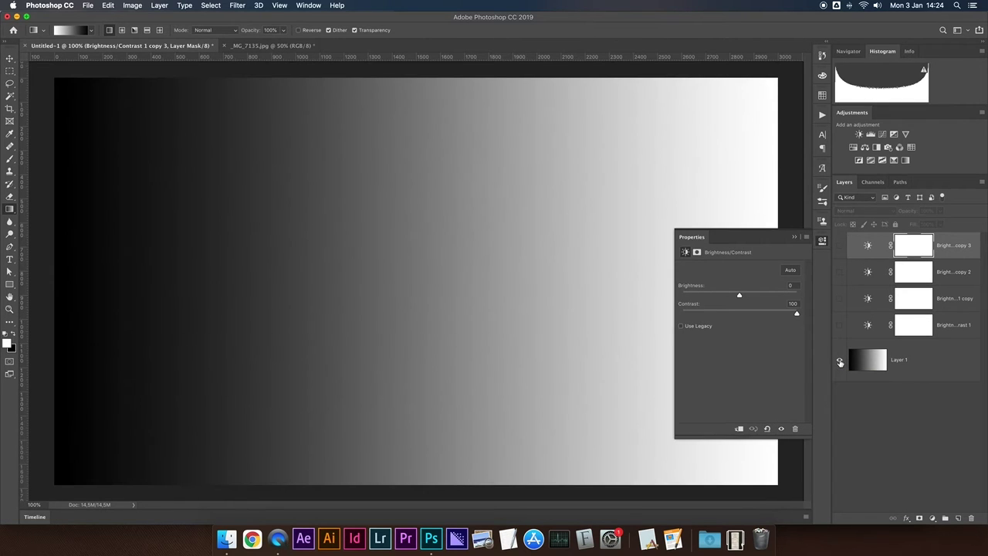
alt+click(839, 362)
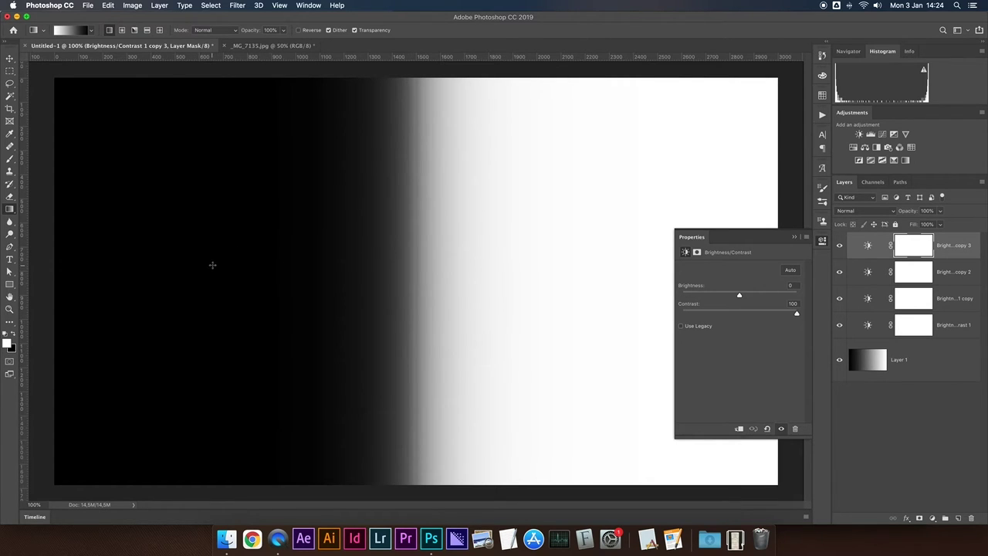
click(10, 71)
Draw rectangular marquee selections over the dark and bright areas, then deselect and close Properties
drag(142, 76, 345, 485)
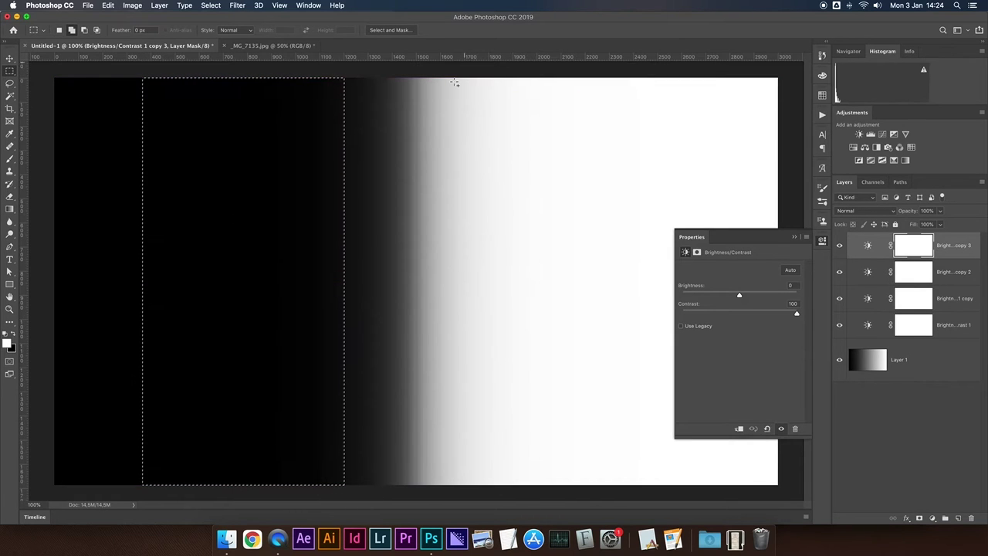
mouse_move(467, 77)
mouse_down()
mouse_move(680, 485)
mouse_move(699, 494)
mouse_up()
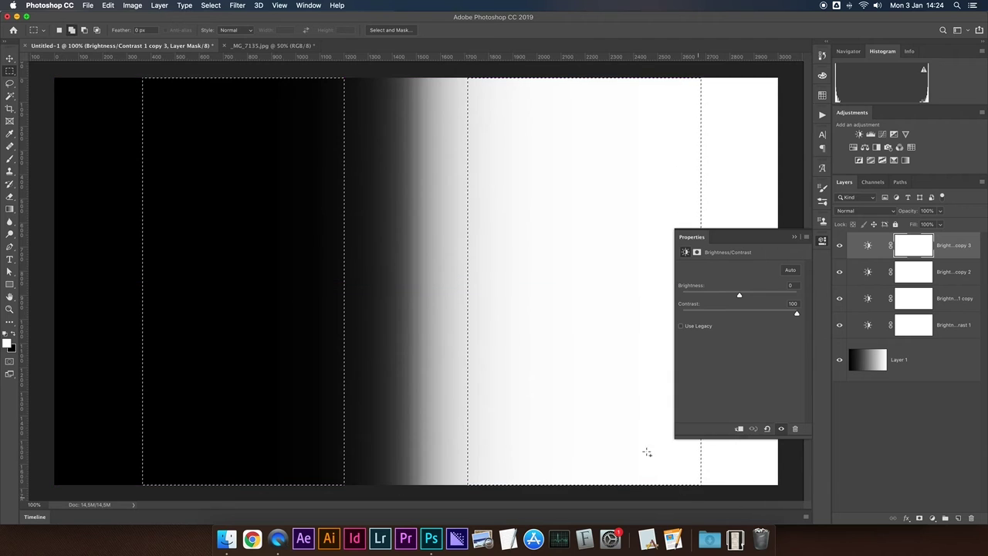
click(569, 260)
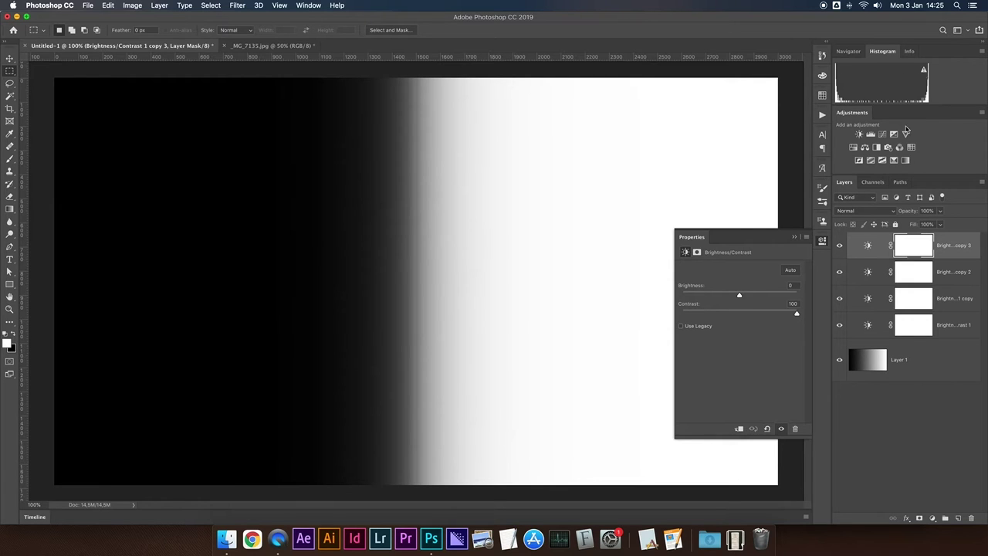
click(795, 238)
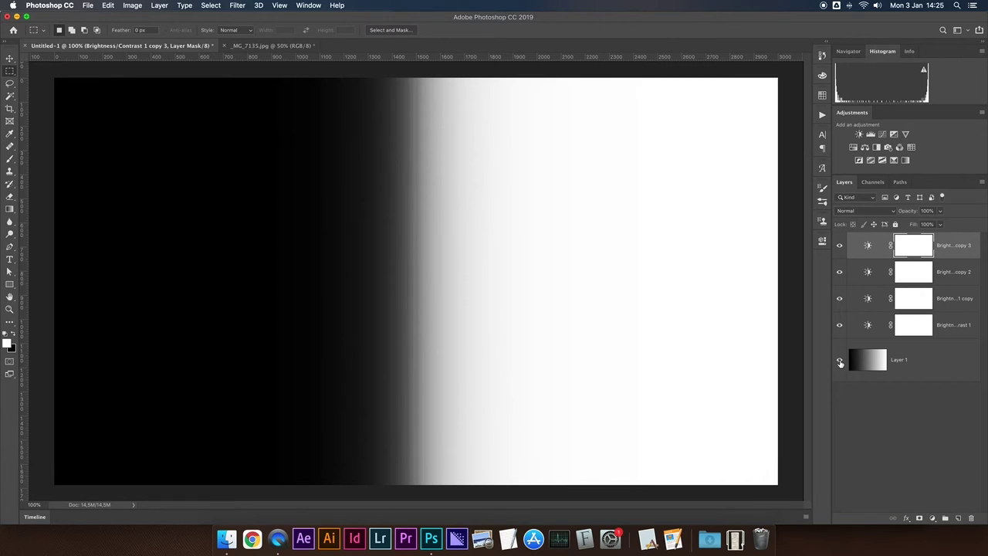
Compare the gradient with and without adjustments, then delete all four Brightness/Contrast layers
alt+click(840, 361)
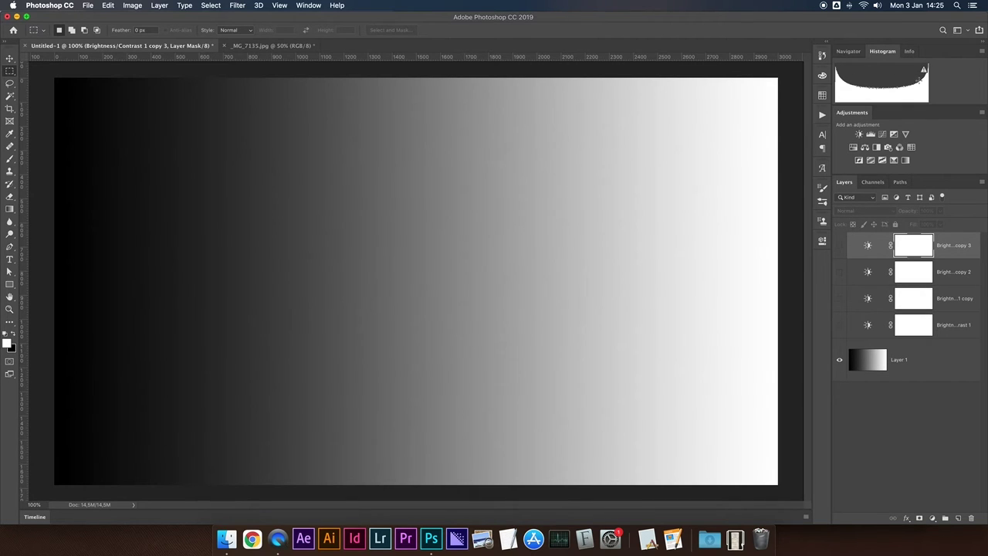
alt+click(840, 361)
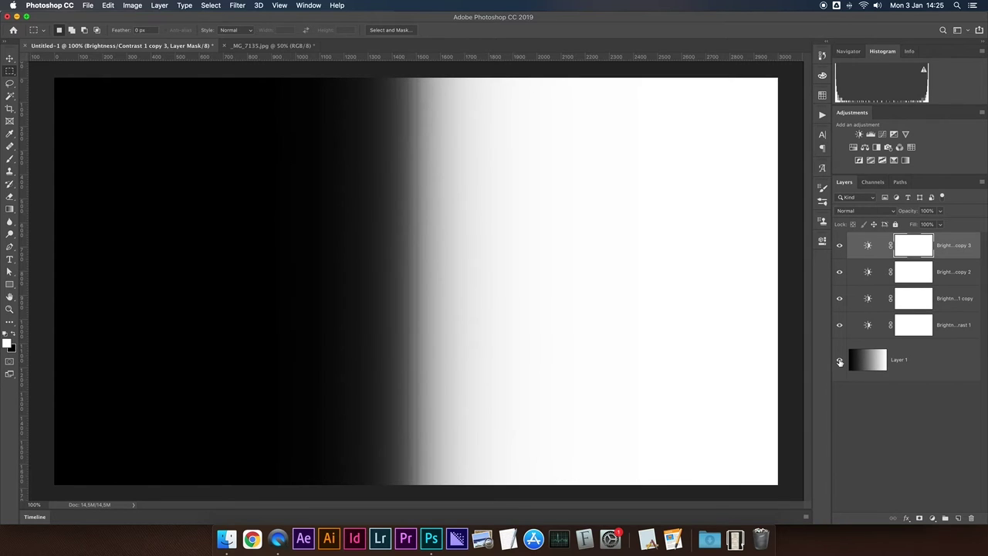
alt+click(840, 360)
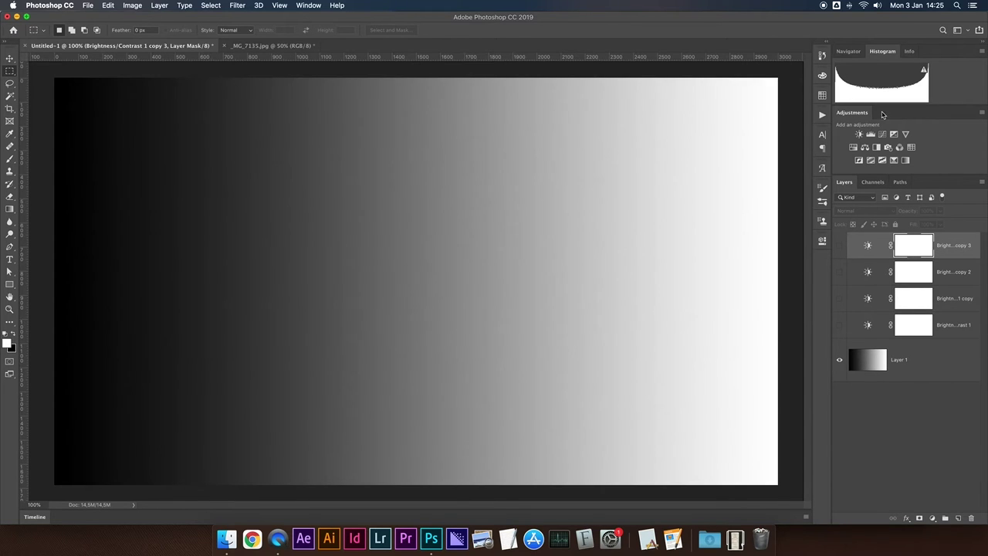
alt+click(840, 361)
alt+click(840, 363)
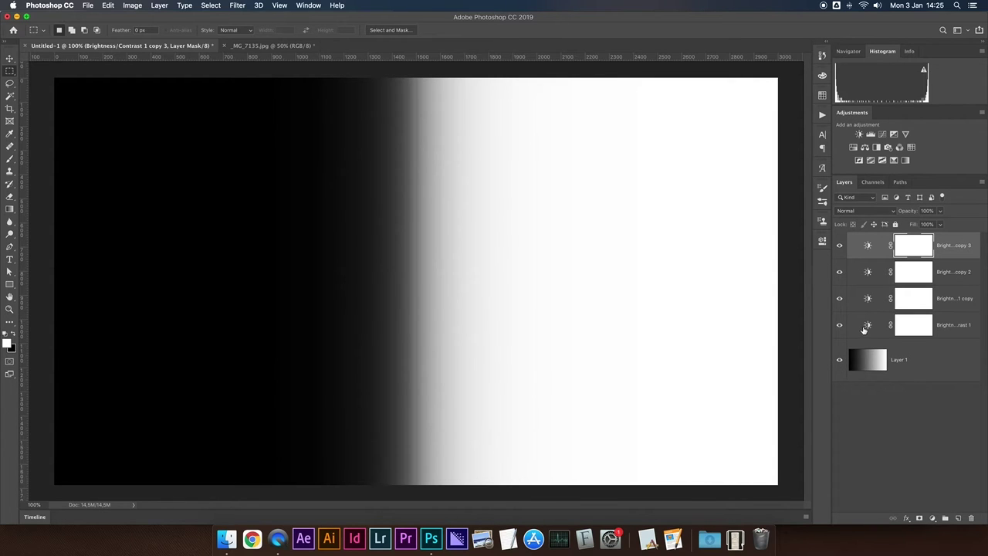
shift+click(868, 327)
key(Delete)
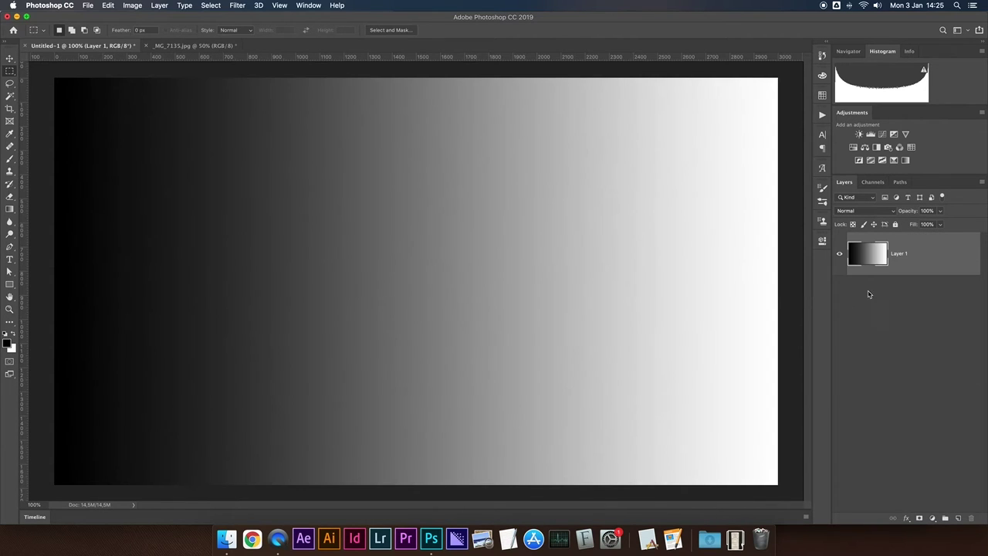
Add a Posterize adjustment to the gradient and raise its Levels to about 24
click(871, 161)
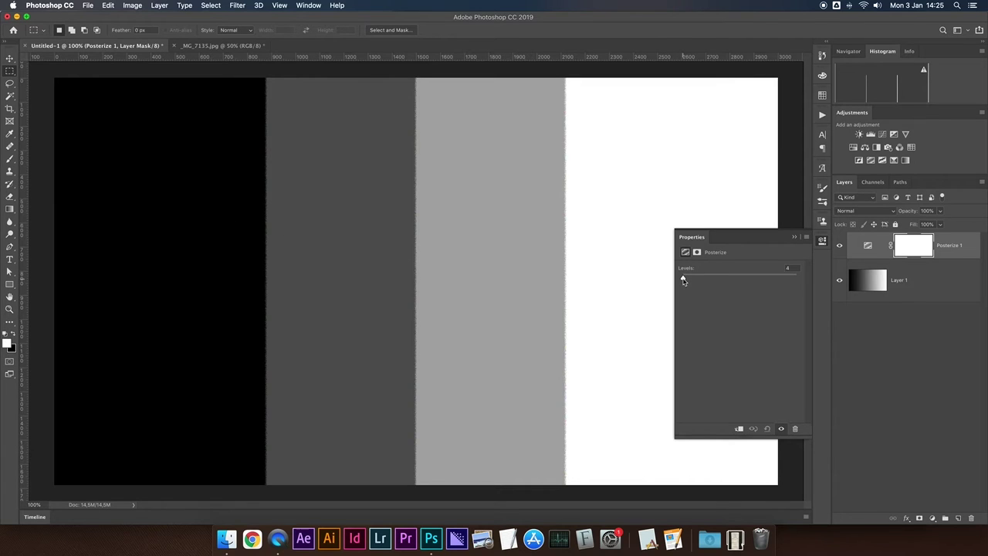
drag(682, 281, 686, 281)
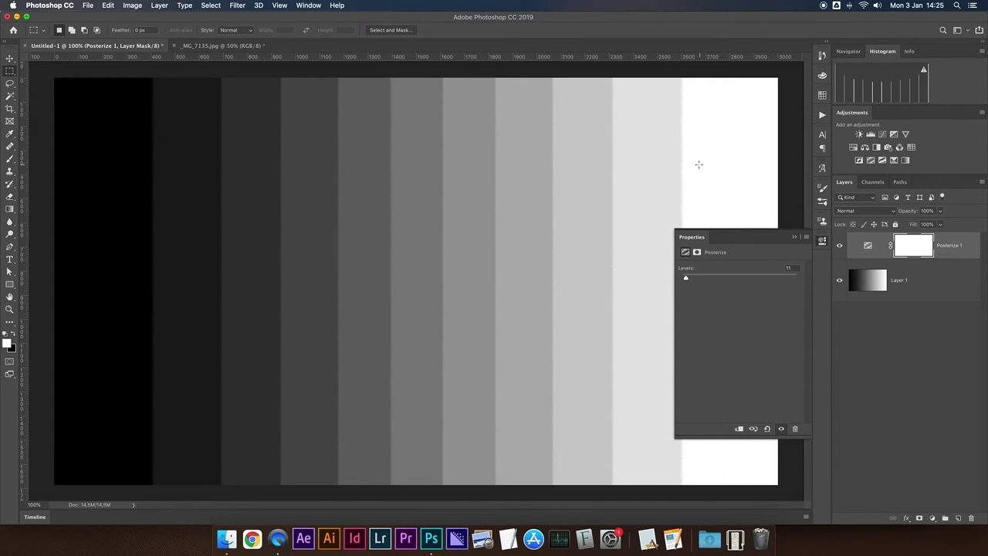
click(794, 236)
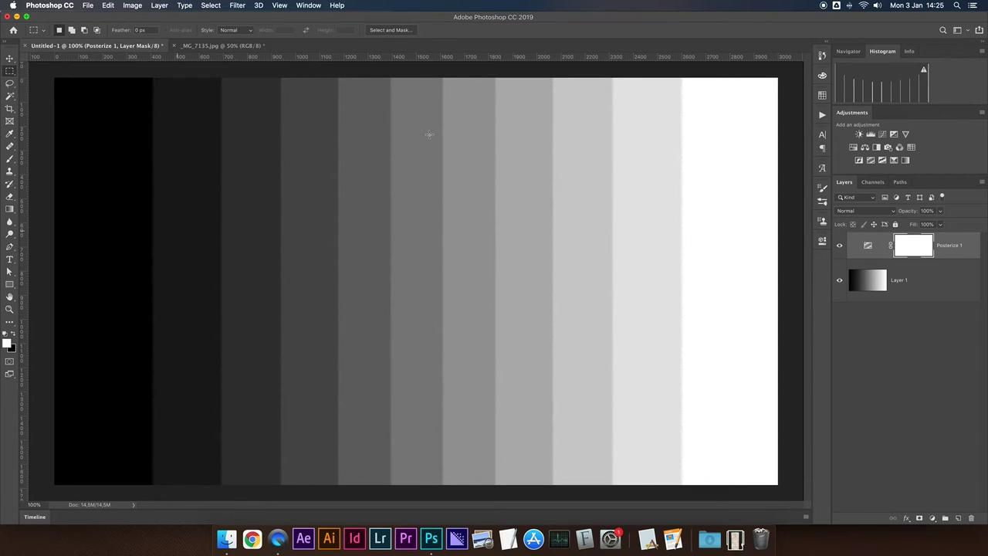
double_click(867, 246)
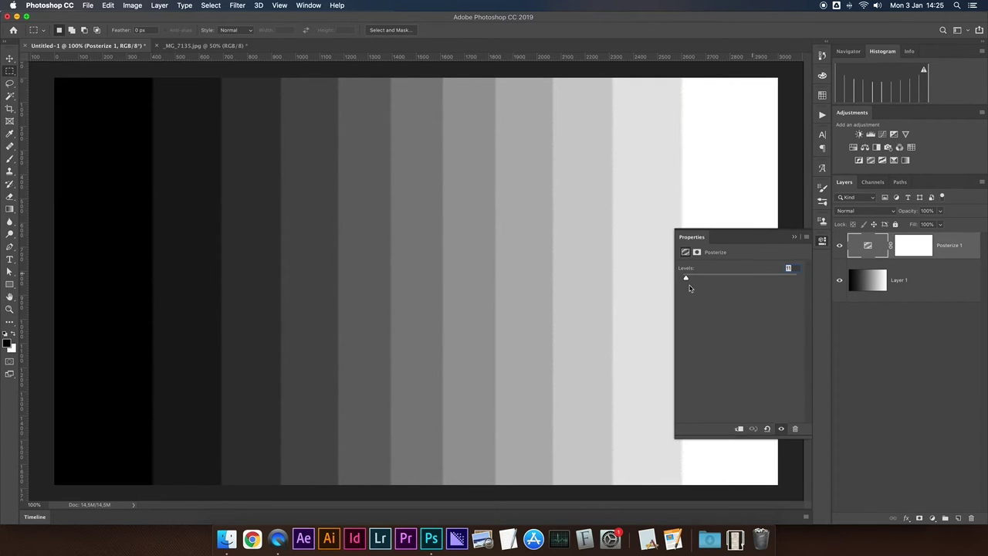
drag(688, 281, 693, 281)
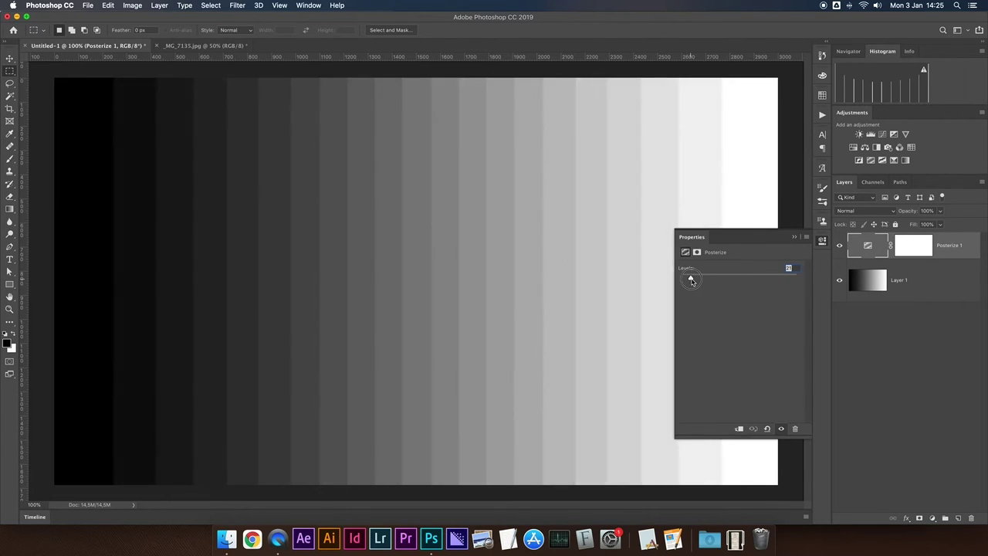
drag(693, 281, 693, 281)
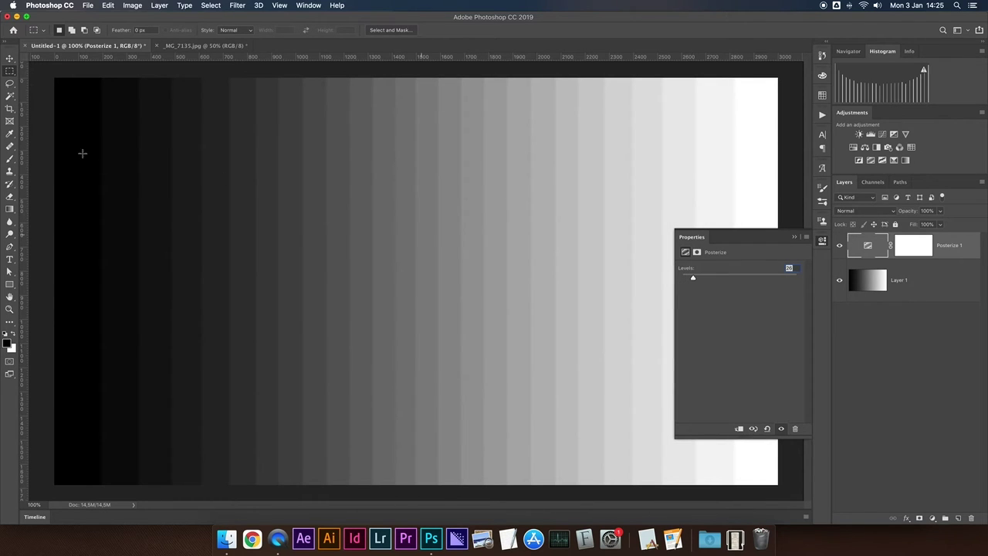
click(798, 238)
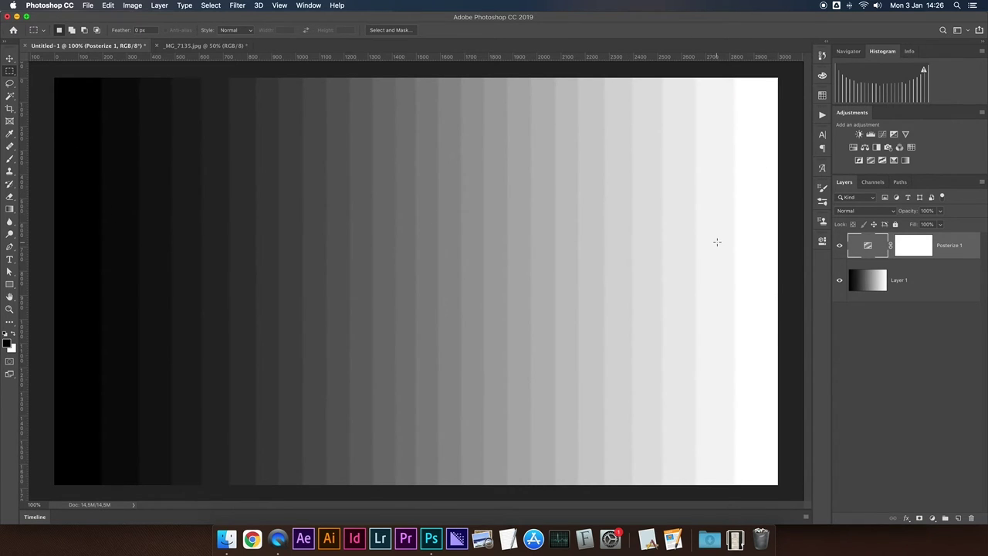
Add a Contrast 100 Brightness/Contrast layer, make three copies, and group them as Group 1
click(859, 135)
click(740, 315)
drag(740, 315, 818, 320)
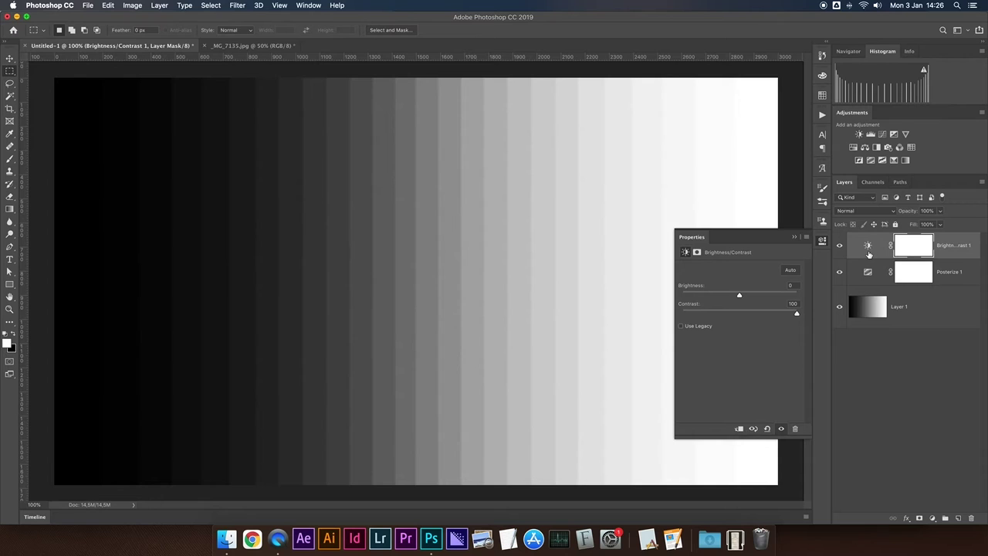
key(super+j)
key(super+j)
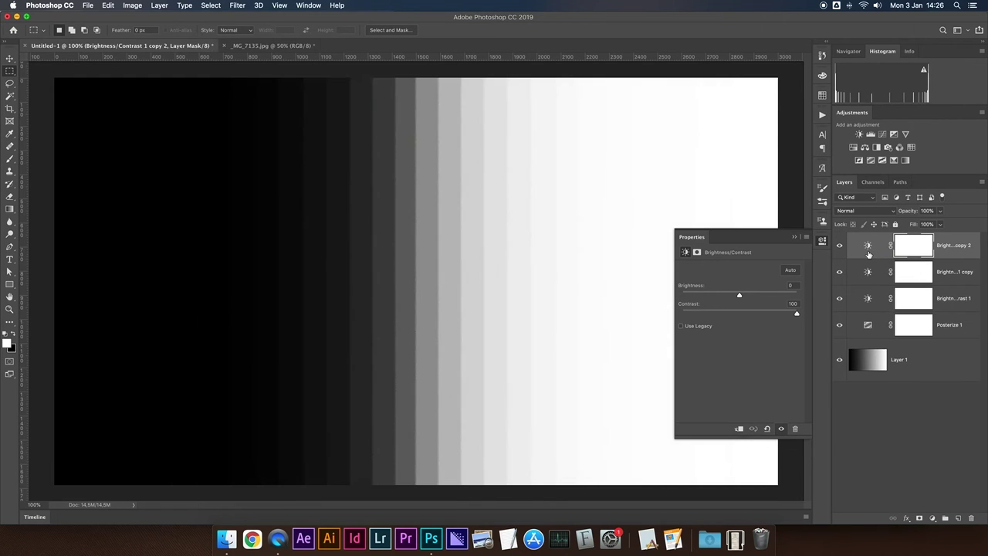
key(super+j)
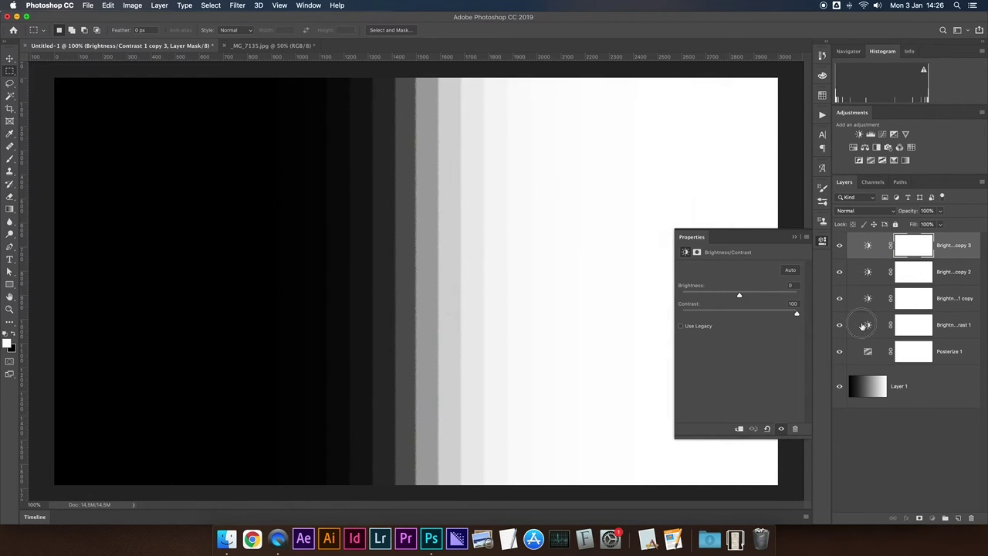
key(super+alt+a)
key(super+g)
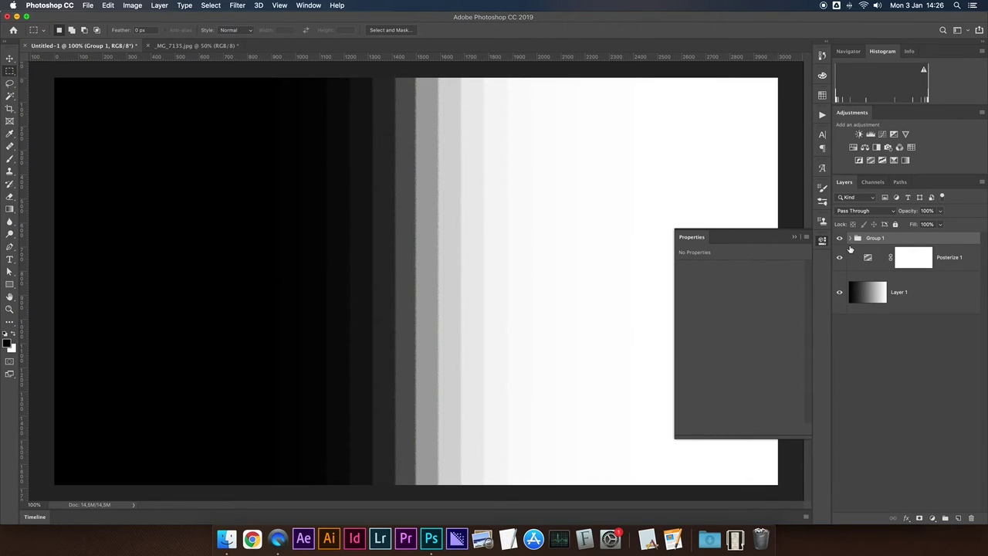
Toggle Group 1 on and off to compare the stacked contrast effect on the gradient
click(840, 238)
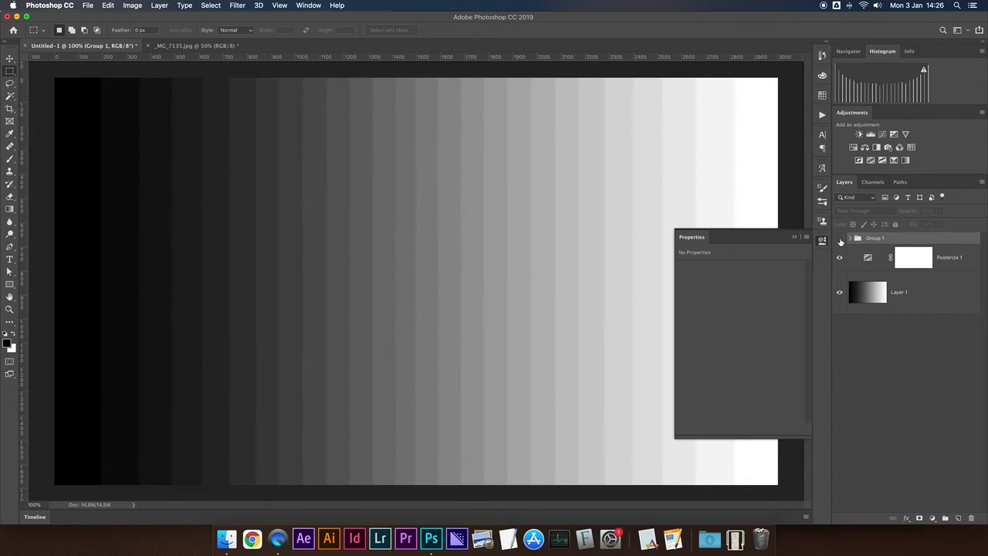
click(840, 239)
click(840, 239)
click(840, 239)
click(840, 240)
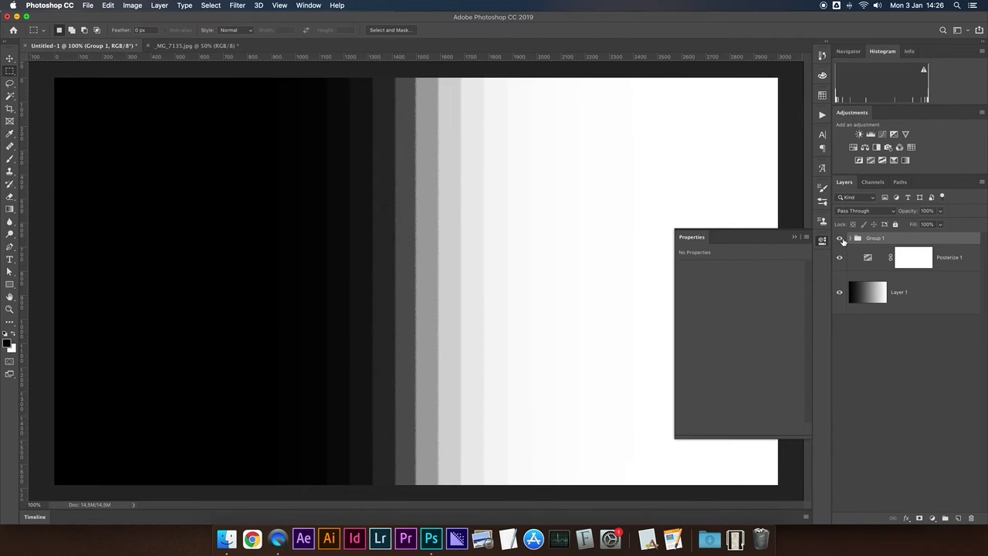
click(840, 239)
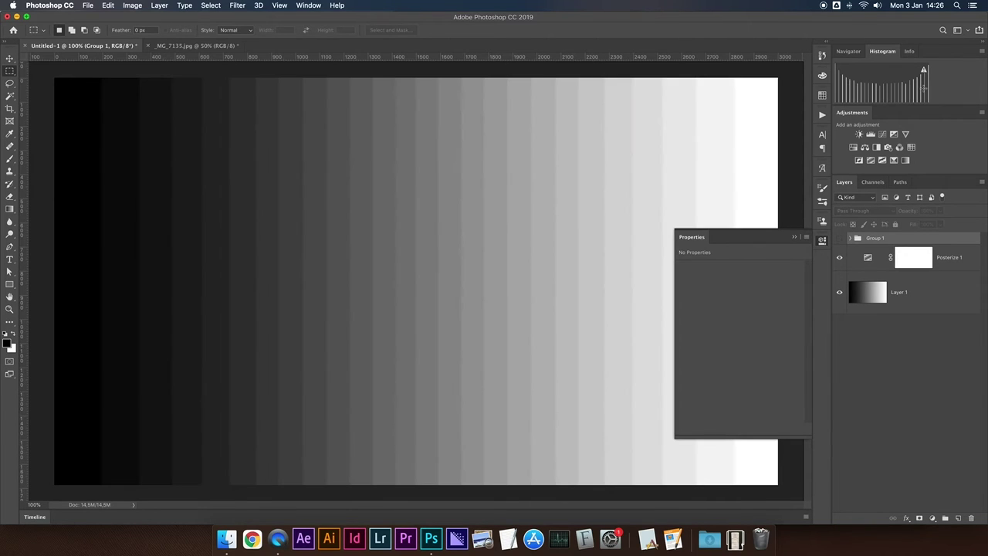
Compare with Posterize 1 and Group 1 hidden and shown, then return to the _MG_7135.jpg river photo
click(839, 257)
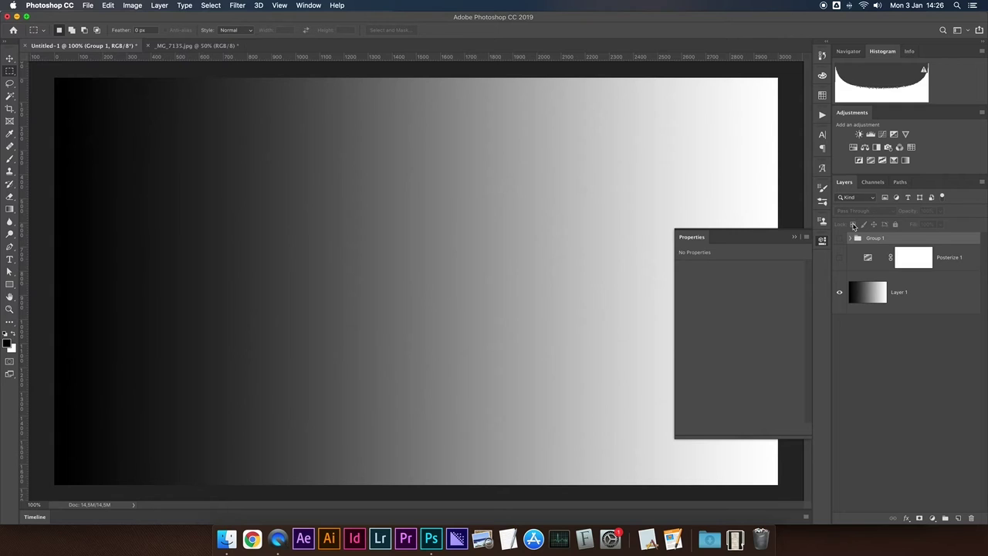
click(840, 258)
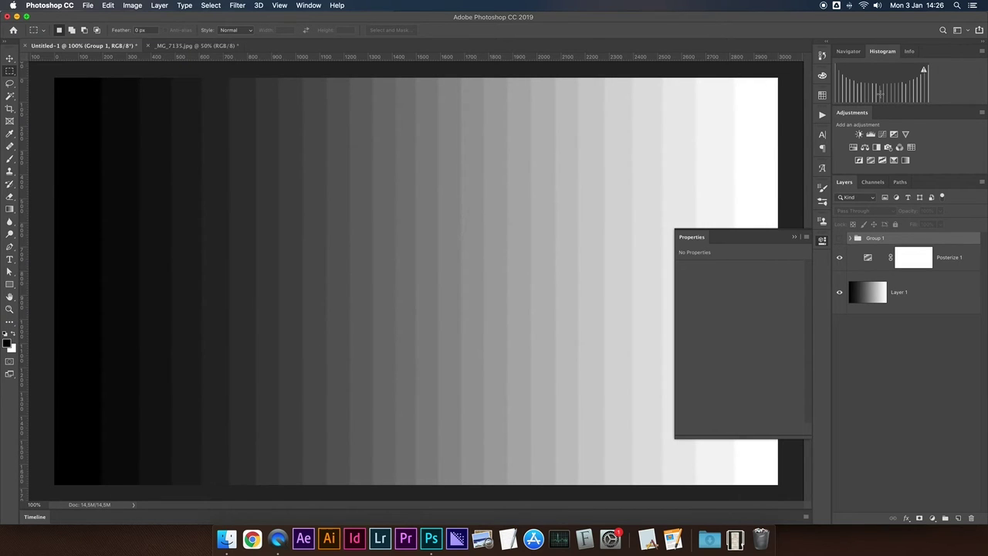
click(840, 239)
click(840, 240)
click(840, 240)
click(840, 240)
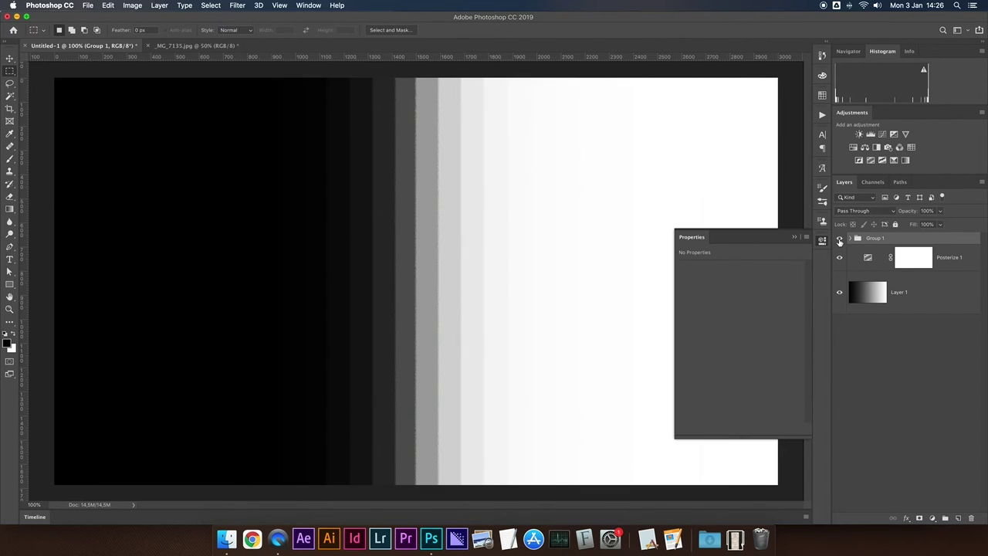
click(840, 240)
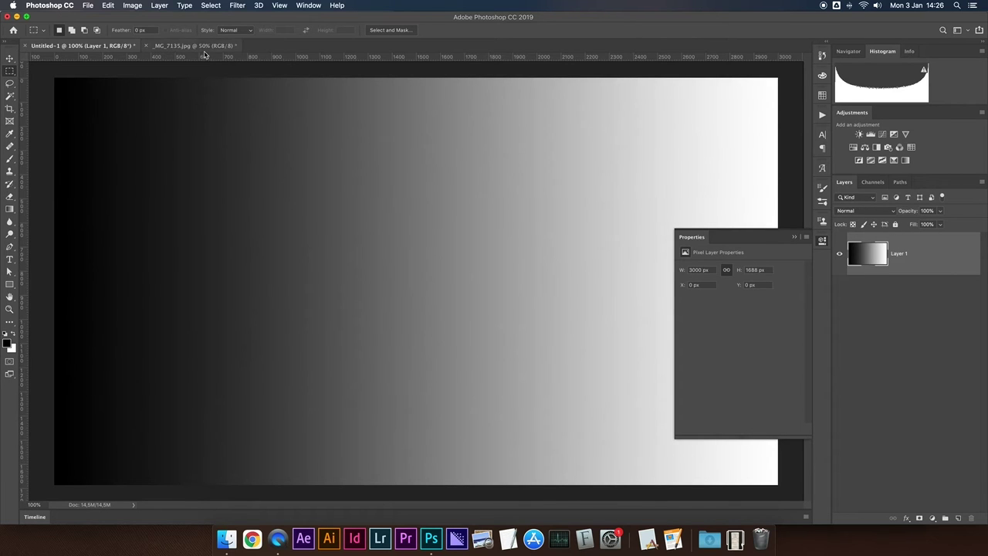
key(ctrl+Tab)
click(795, 237)
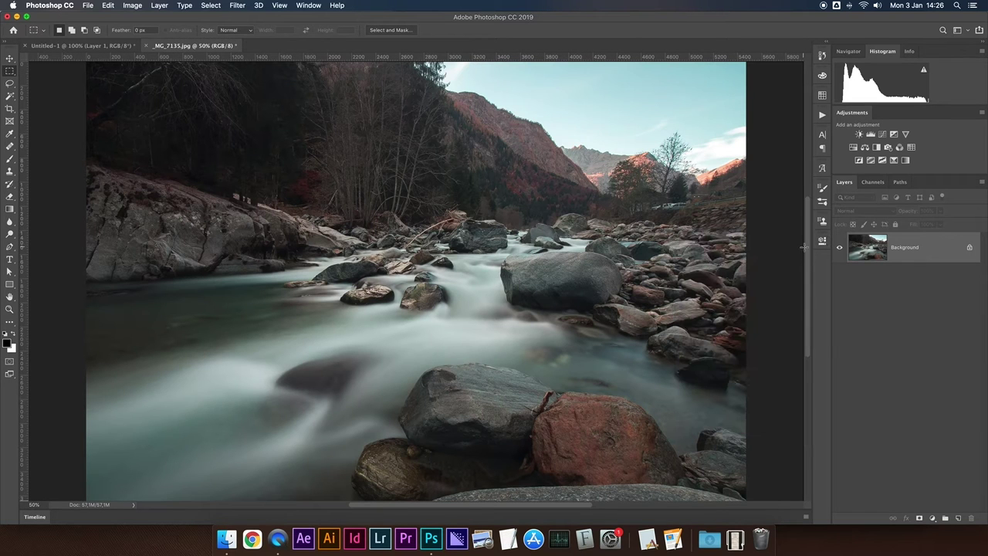
Add a Brightness/Contrast layer to the river photo with Brightness 0 and Contrast 65
click(860, 134)
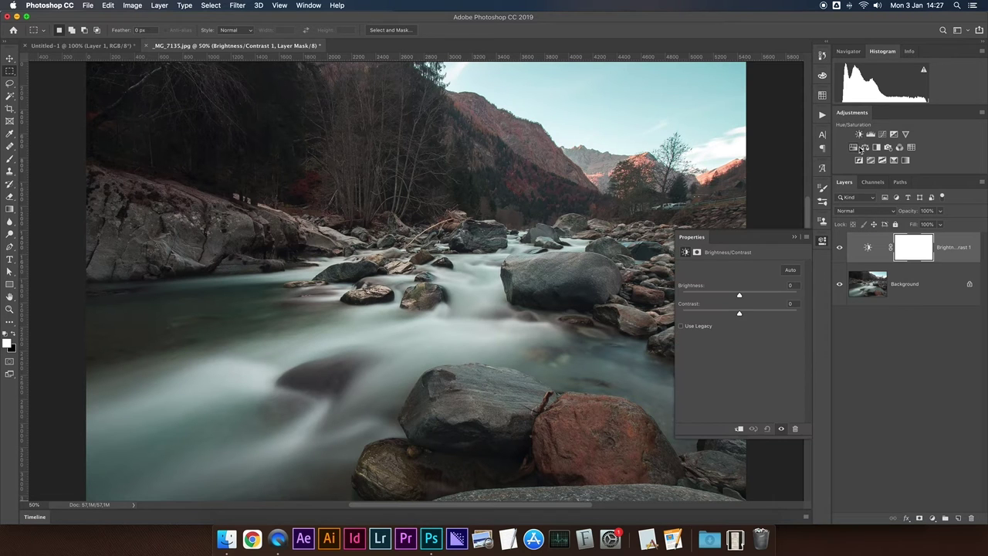
mouse_move(739, 314)
mouse_down()
mouse_move(770, 315)
mouse_move(738, 315)
mouse_up()
drag(737, 315, 740, 315)
drag(740, 315, 741, 315)
drag(739, 315, 796, 316)
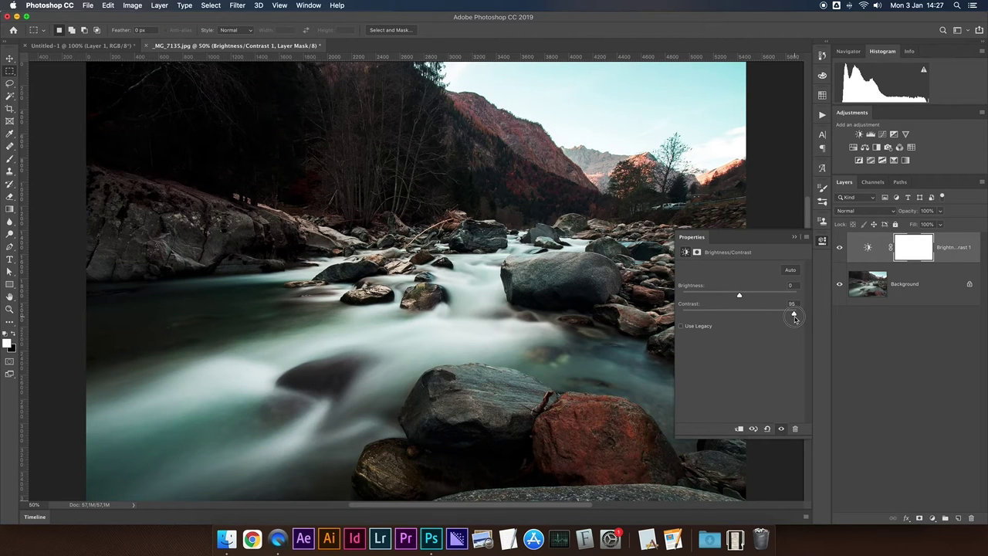
drag(795, 317, 740, 316)
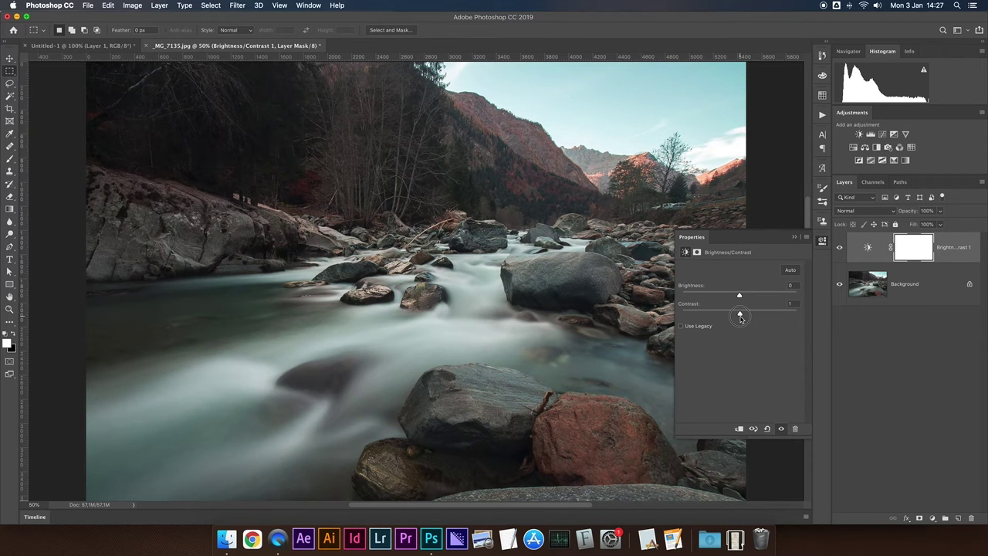
drag(740, 315, 798, 317)
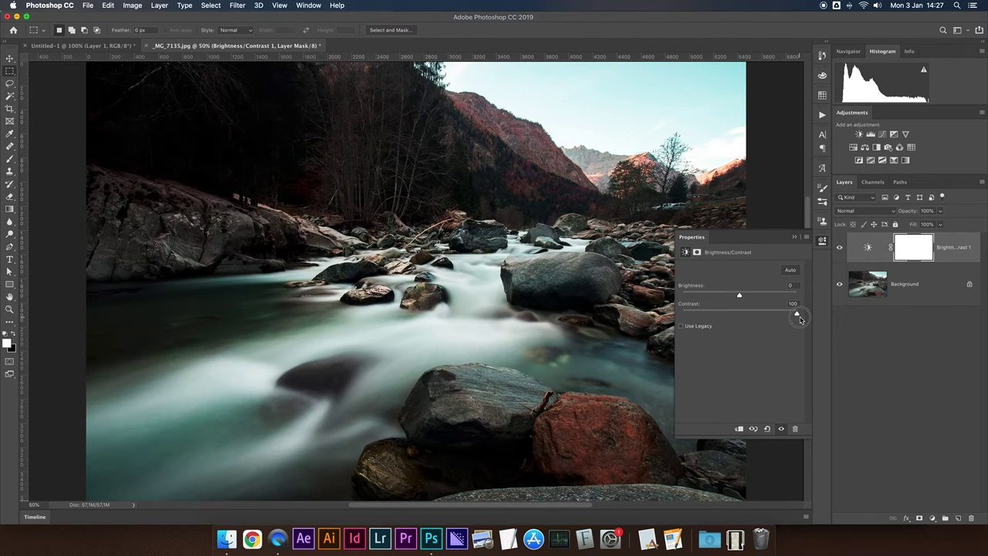
drag(798, 316, 737, 316)
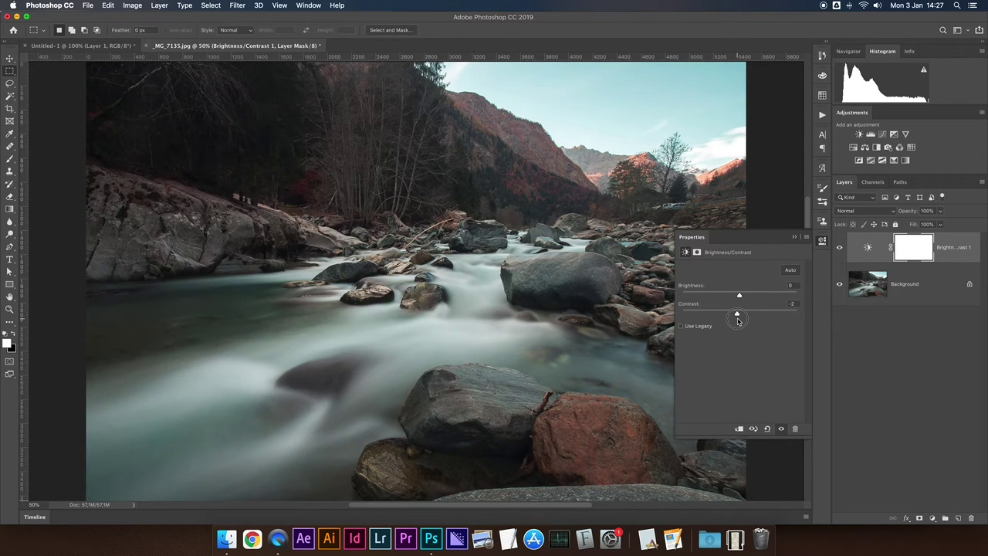
drag(737, 316, 777, 316)
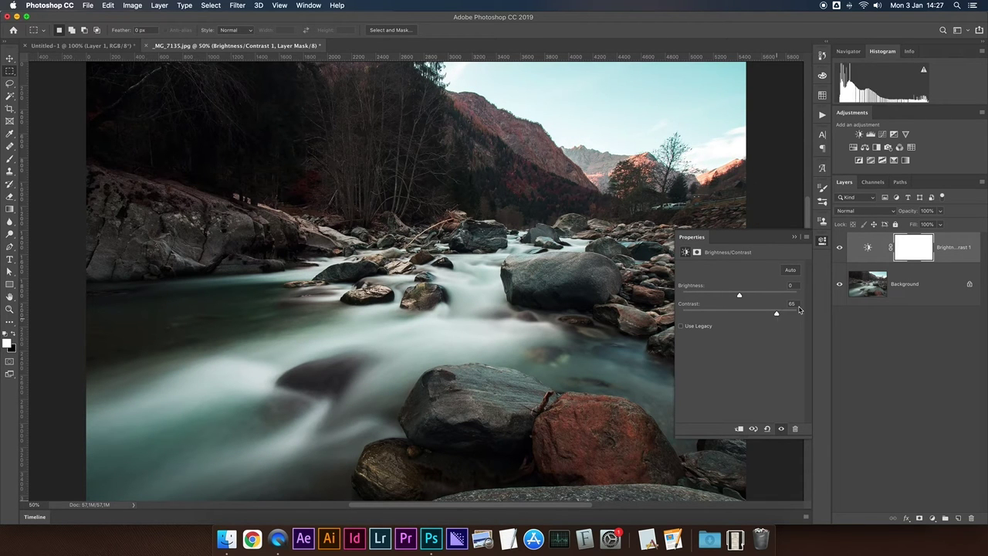
click(867, 248)
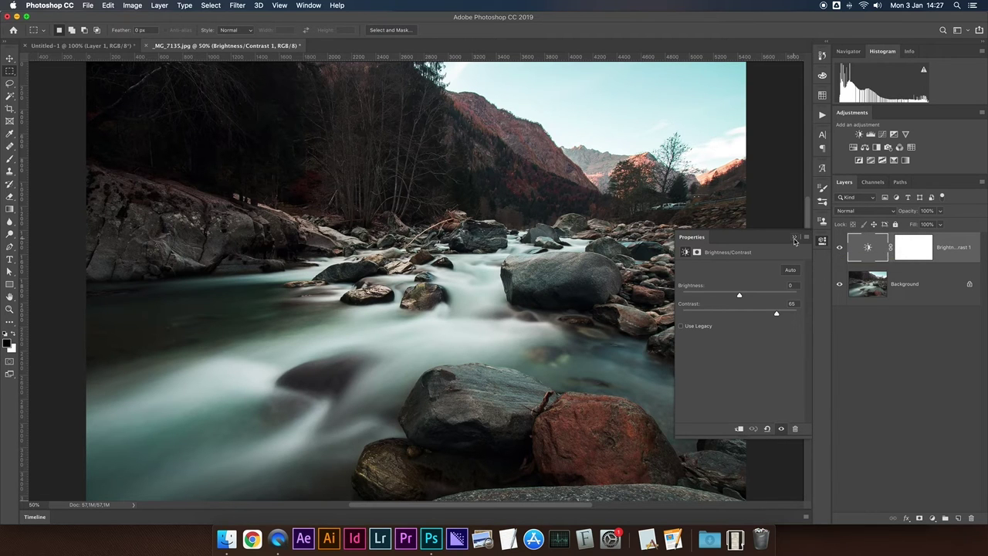
Preview a Black & White layer, then delete it along with the Contrast 65 layer
click(877, 147)
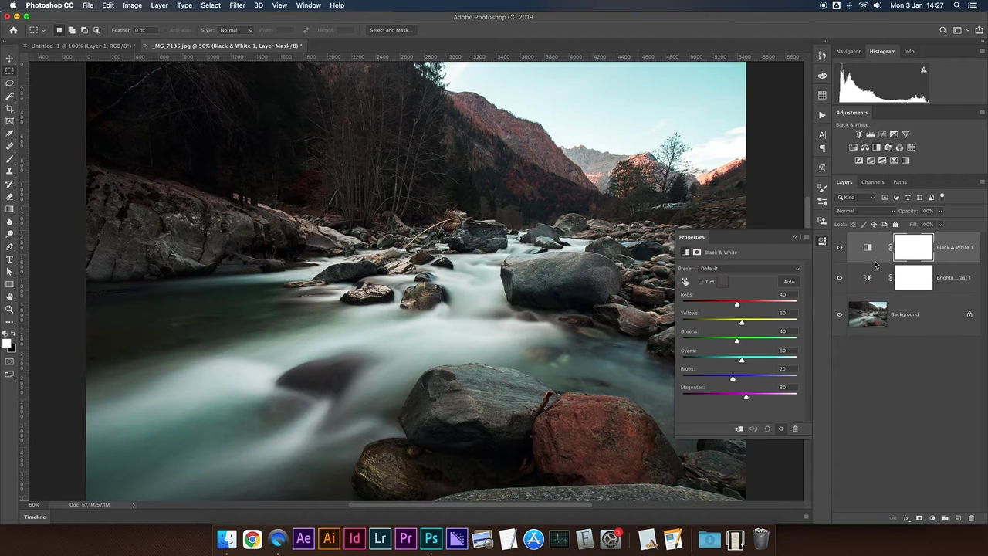
alt+click(840, 316)
click(795, 237)
click(840, 279)
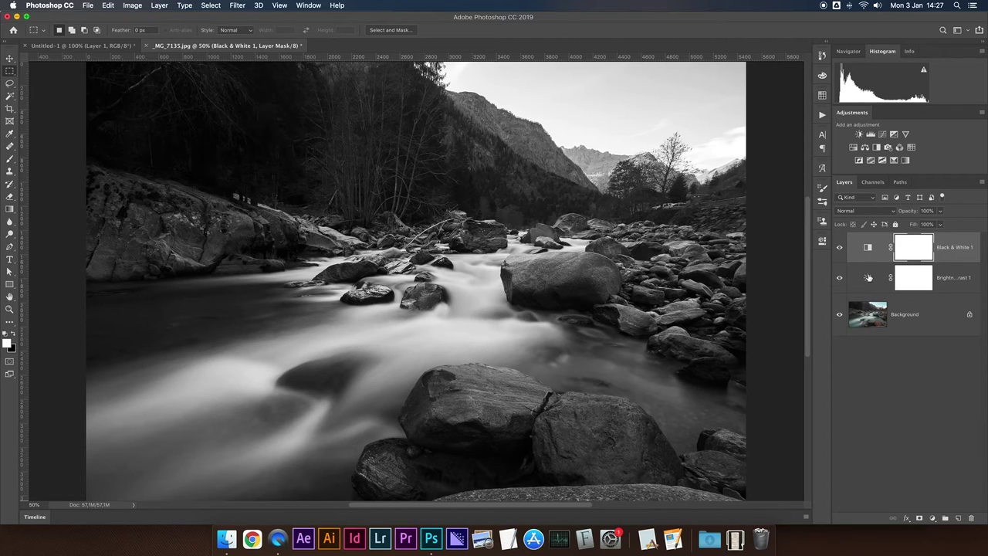
key(BackSpace)
key(BackSpace)
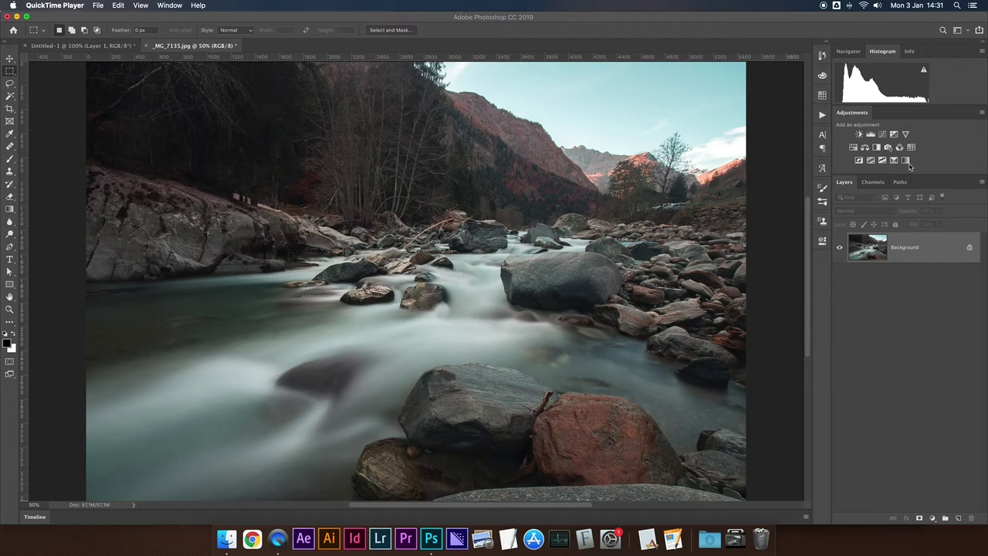
click(943, 145)
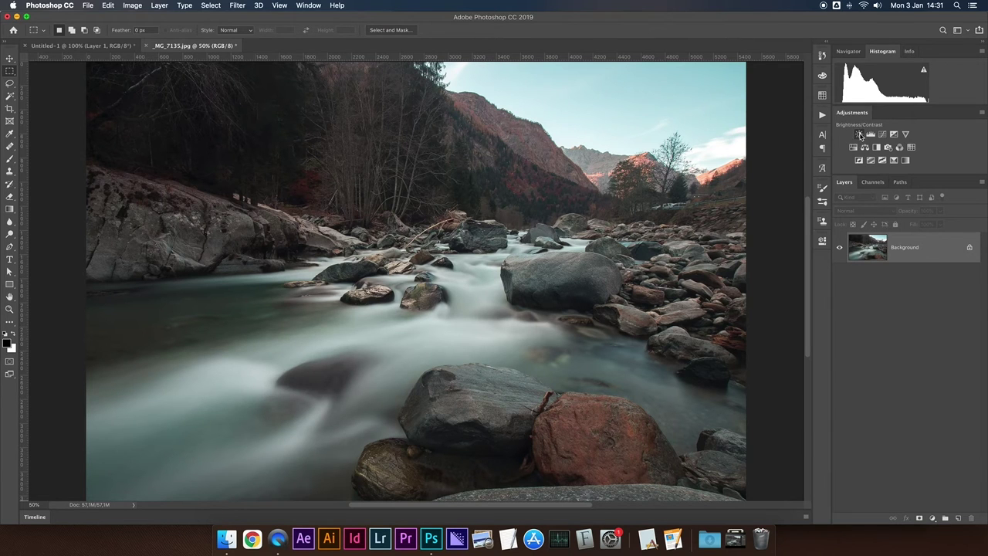
Add a Brightness/Contrast layer to the river photo with Contrast at 100
click(859, 135)
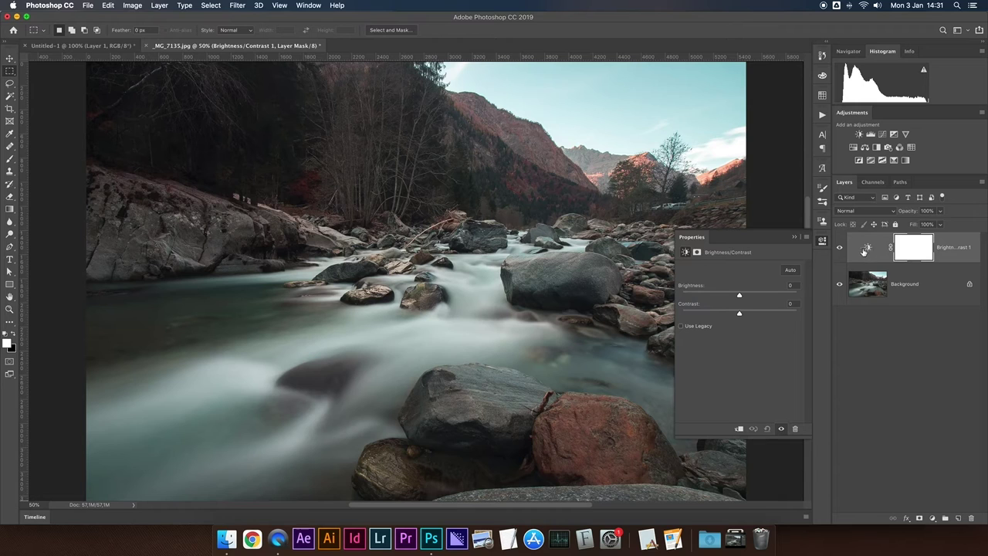
mouse_move(739, 315)
mouse_down()
mouse_move(681, 315)
mouse_move(799, 317)
mouse_up()
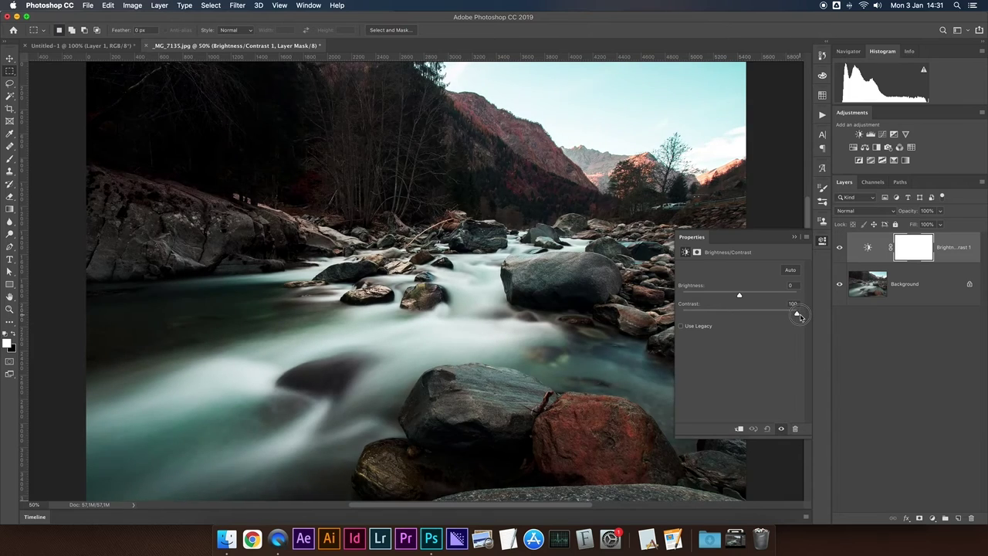
drag(799, 316, 739, 319)
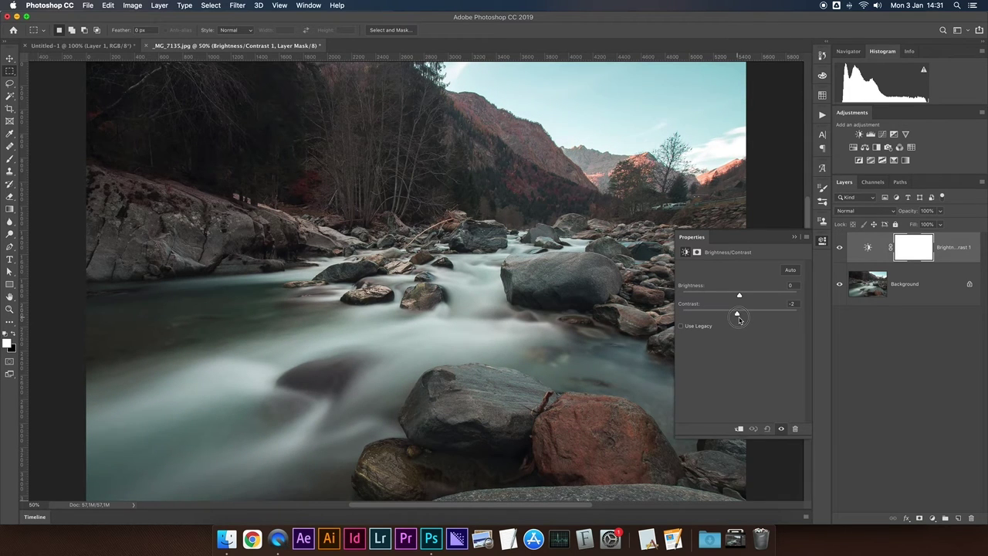
drag(739, 319, 798, 313)
click(868, 251)
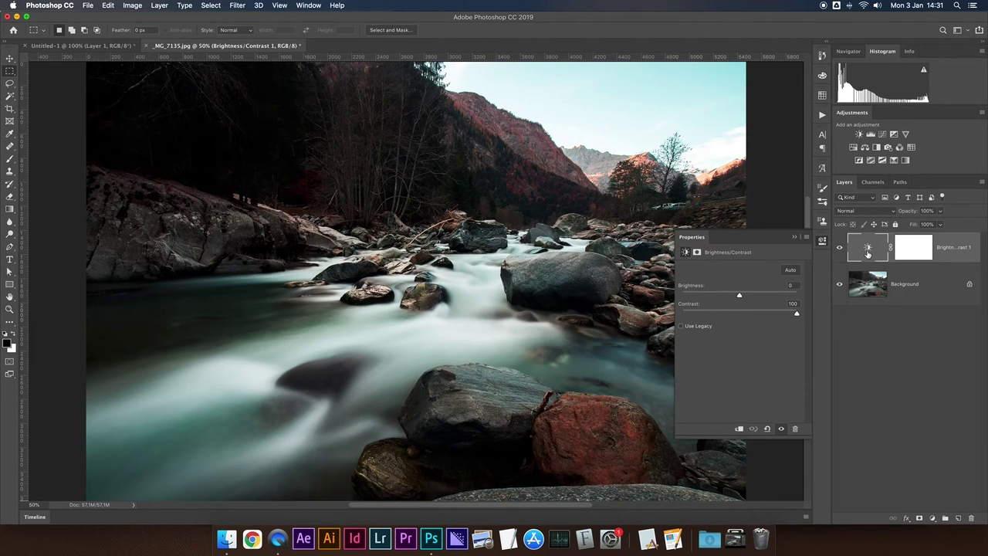
Duplicate the Contrast 100 layer, then delete both Brightness/Contrast layers
key(super+j)
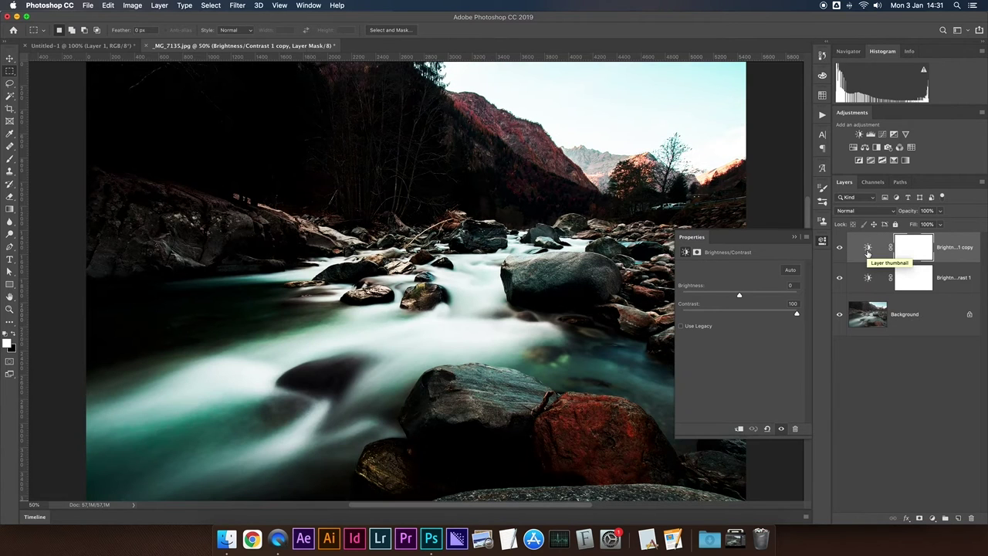
click(869, 248)
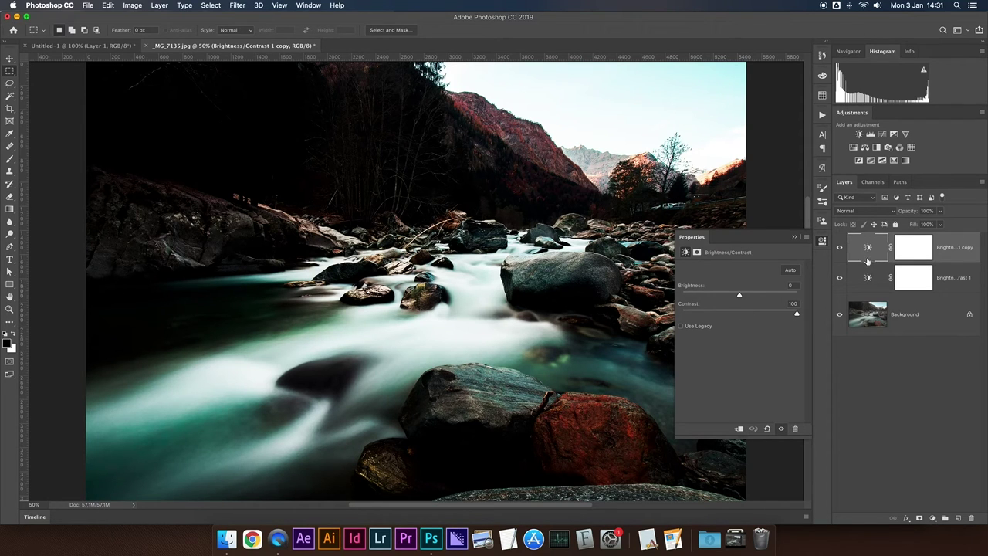
key(Delete)
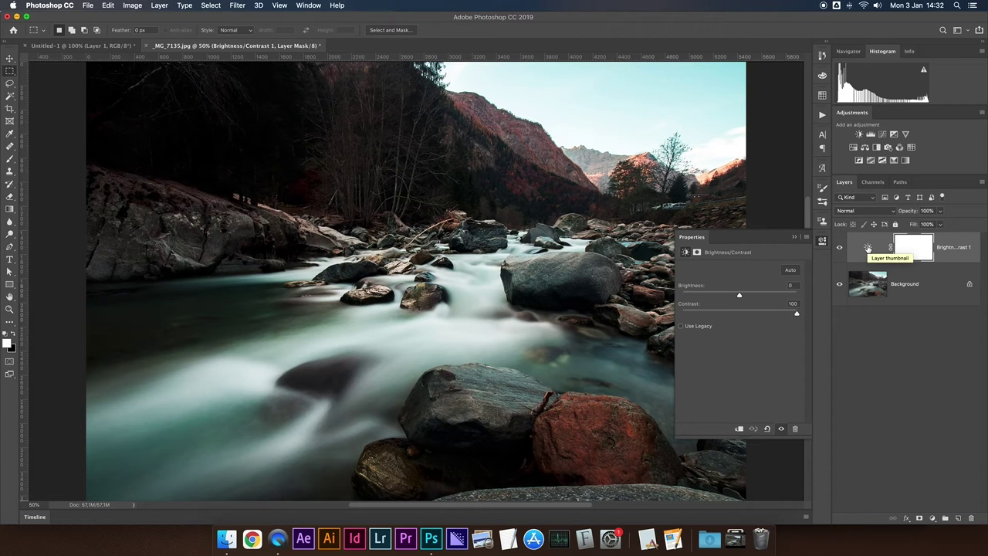
key(Delete)
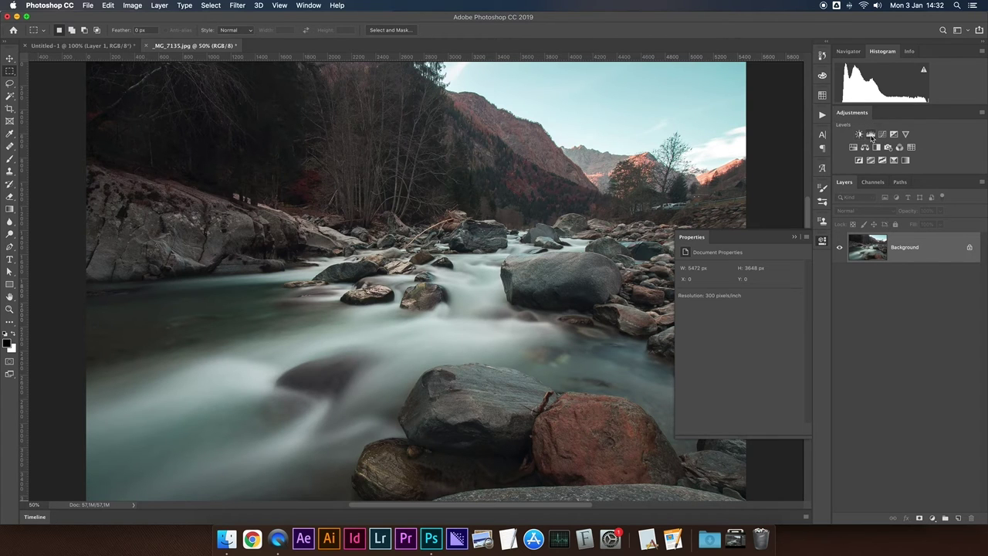
Add a Levels layer with the black input near 15 and the white input about 251
click(871, 135)
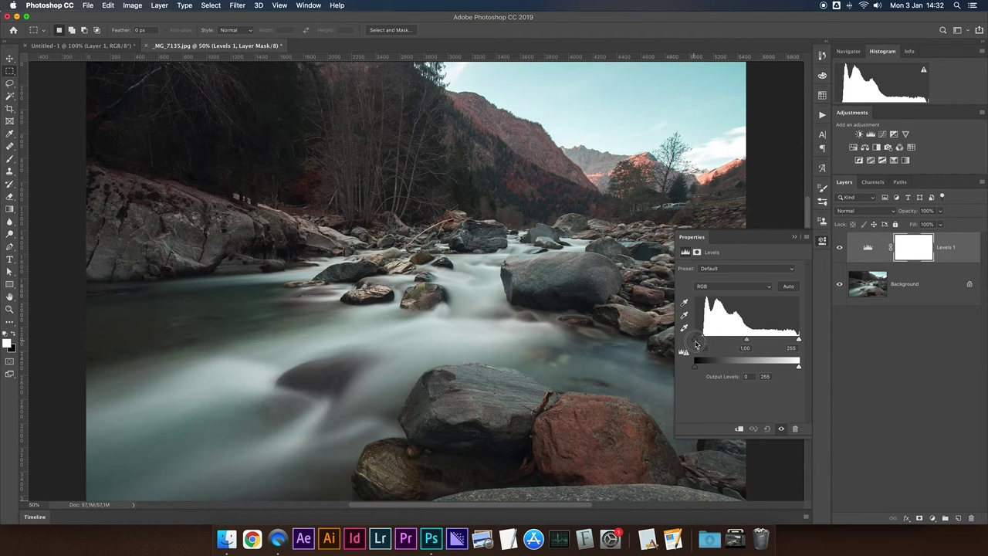
drag(696, 343, 699, 342)
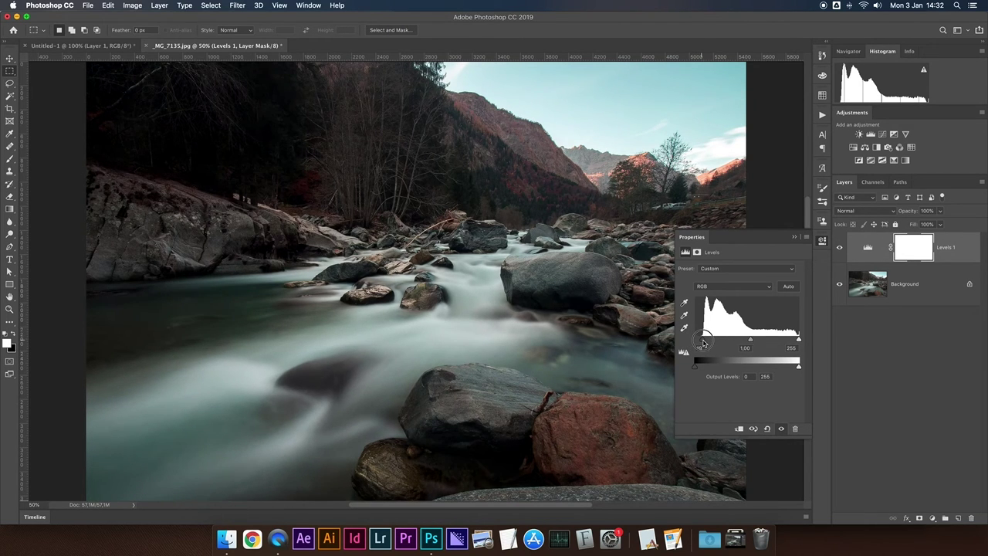
drag(699, 342, 701, 343)
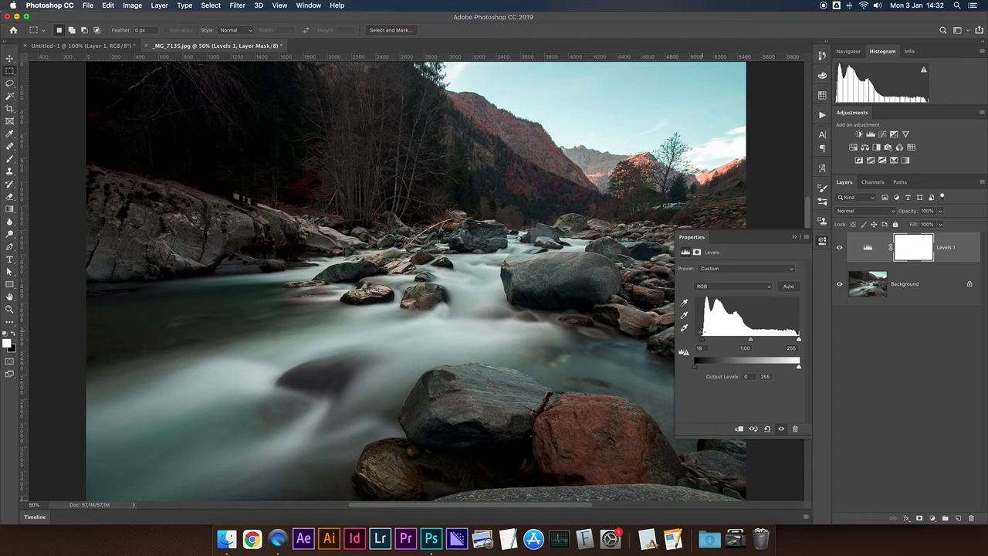
drag(701, 342, 701, 342)
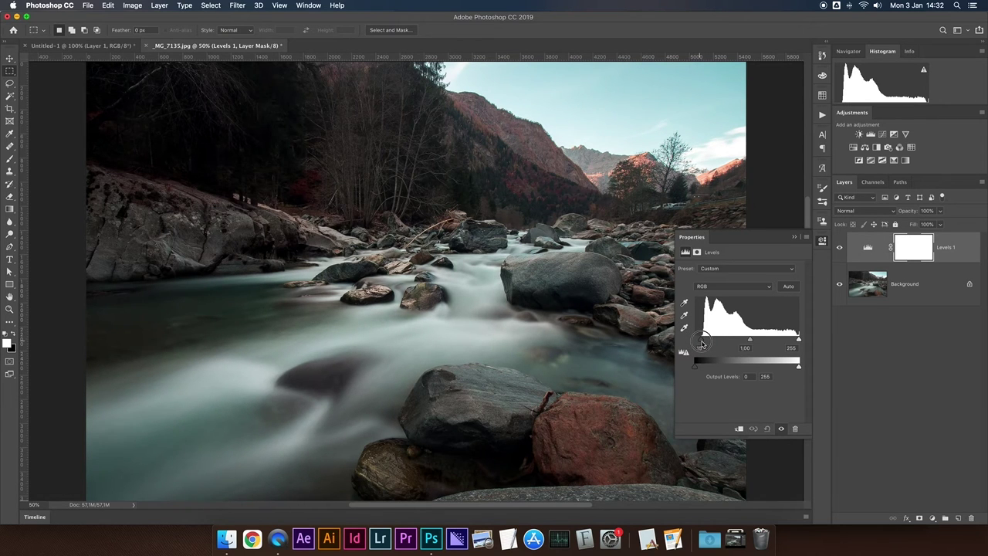
alt+click(701, 342)
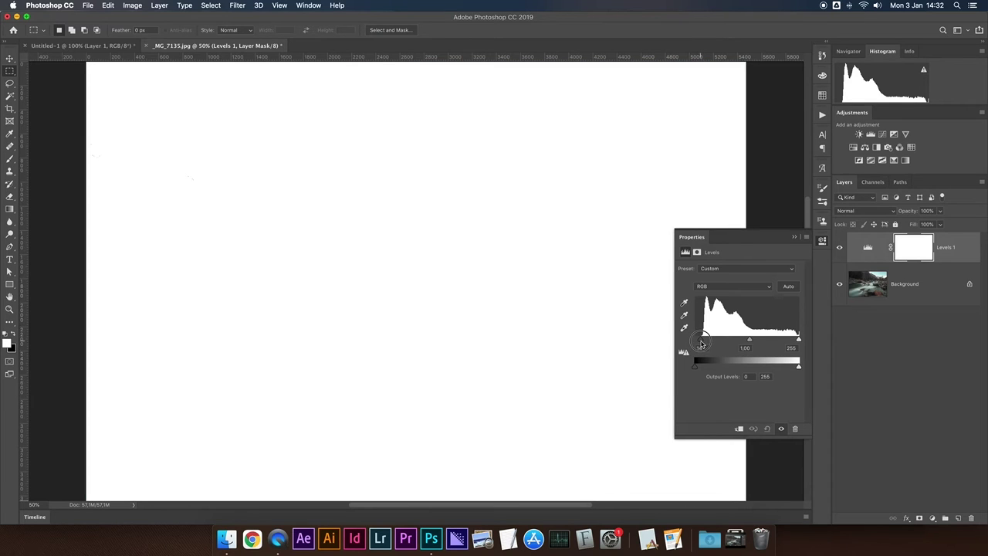
drag(701, 342, 705, 343)
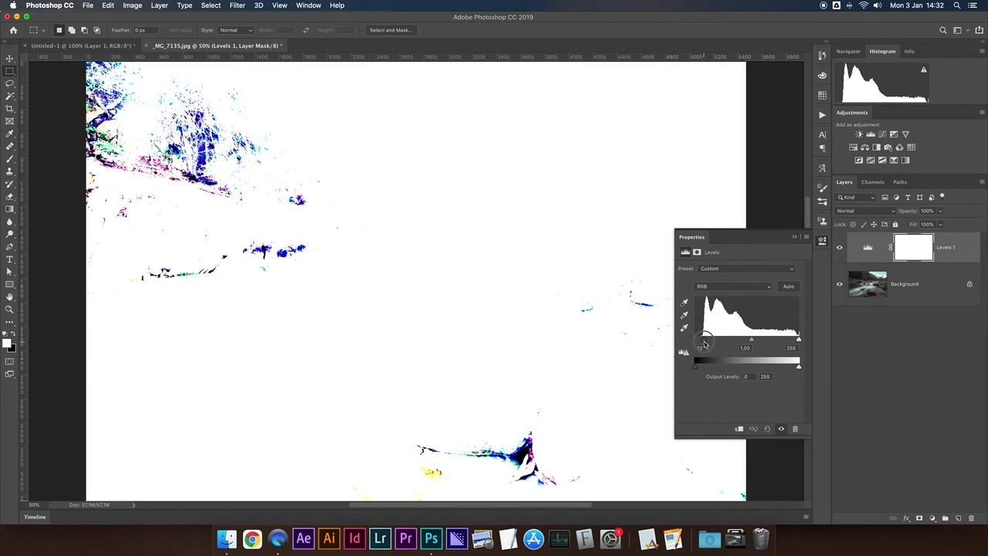
drag(705, 344, 703, 345)
drag(705, 345, 704, 344)
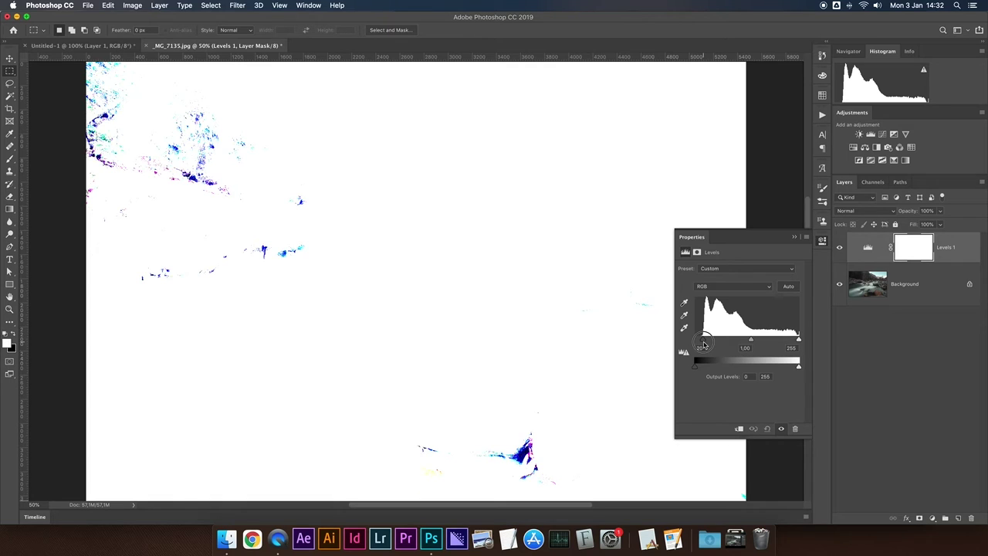
drag(703, 344, 701, 344)
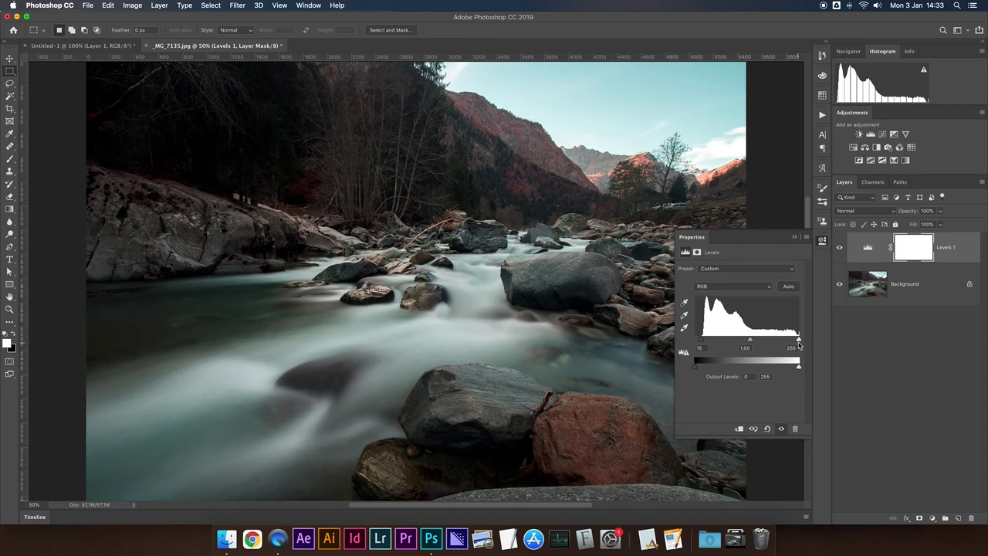
drag(799, 342, 797, 342)
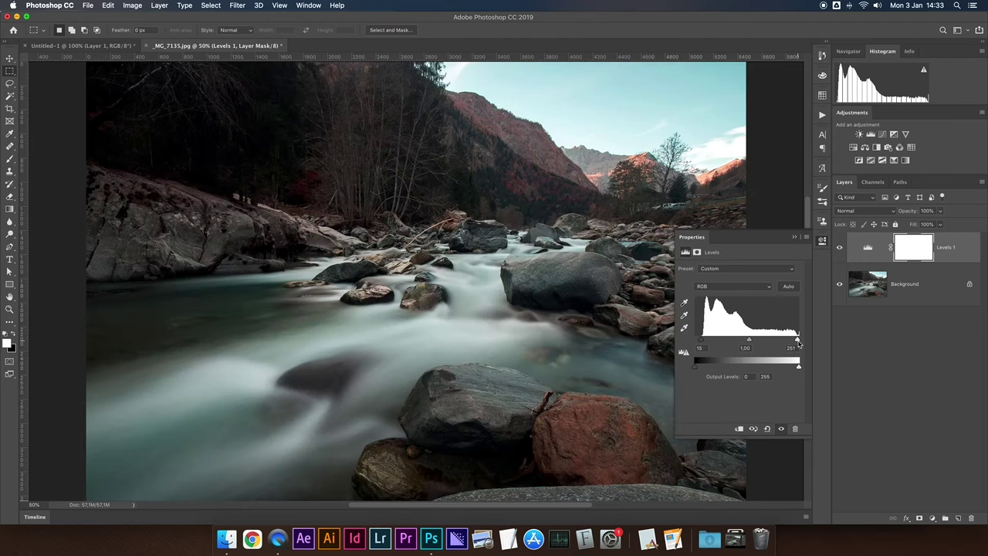
Compare the Levels layer on and off at 50% opacity, then delete it
click(839, 249)
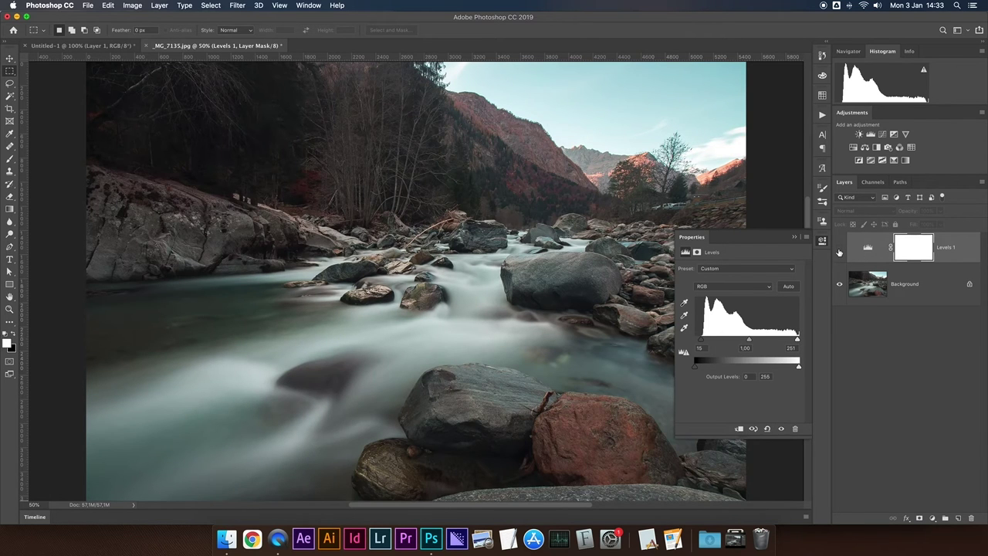
click(839, 250)
click(839, 250)
click(839, 251)
click(839, 250)
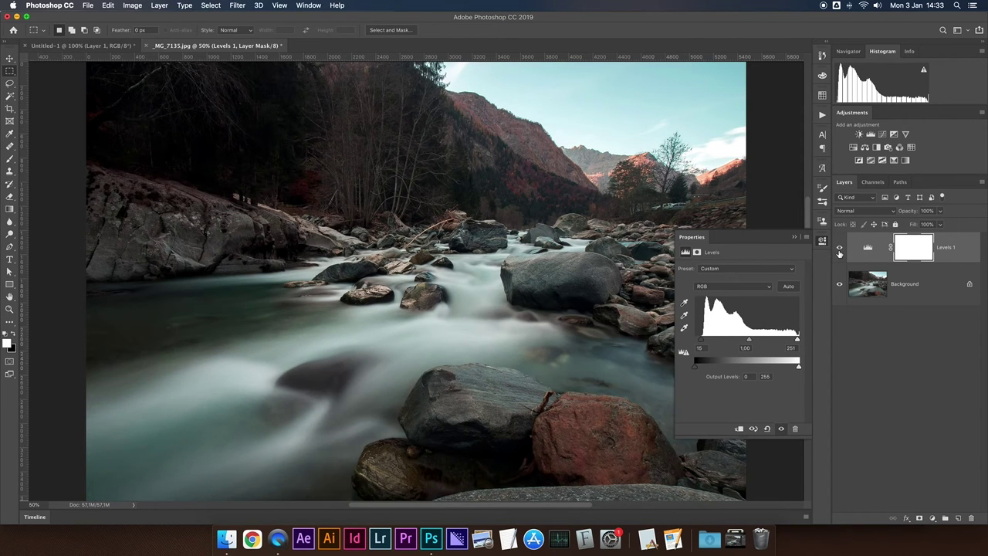
click(941, 211)
drag(941, 224, 919, 226)
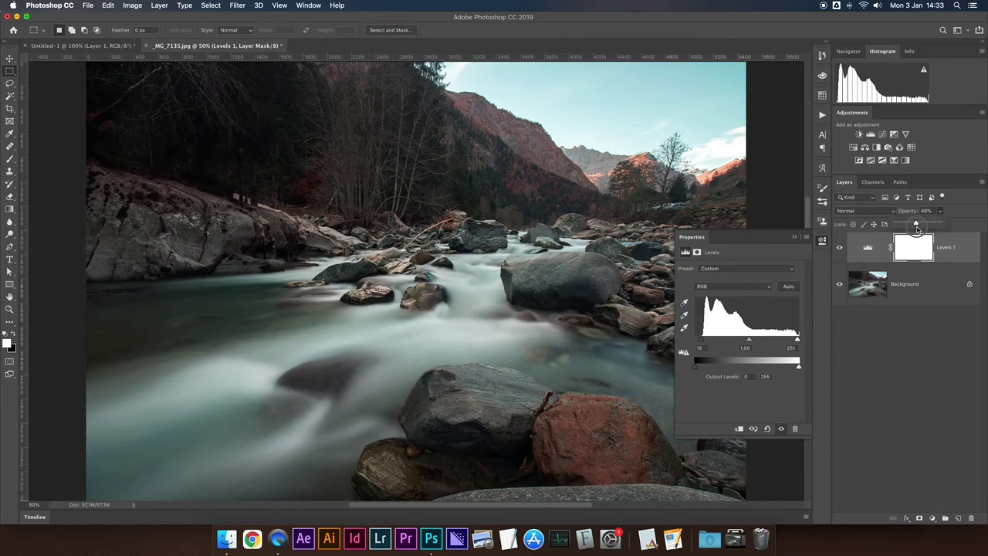
click(840, 249)
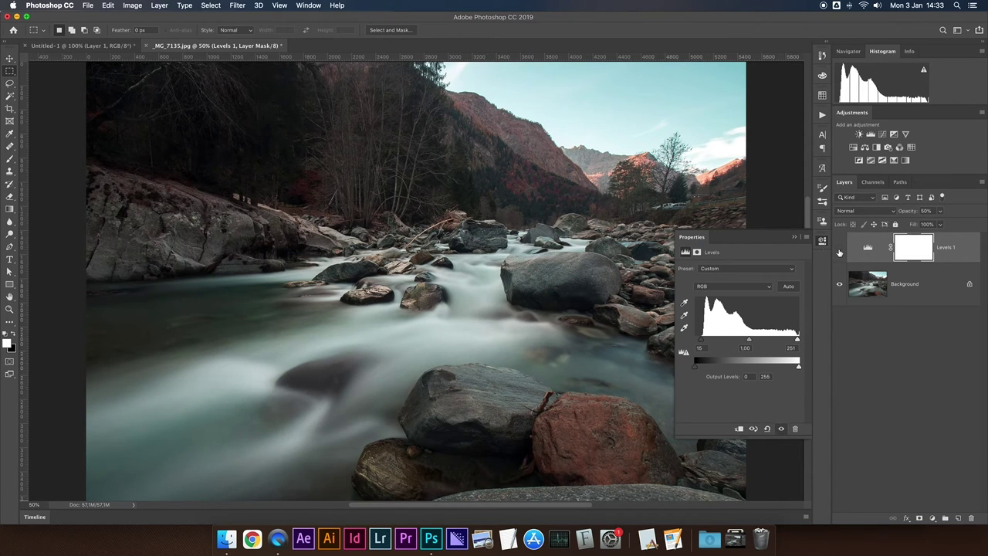
click(839, 250)
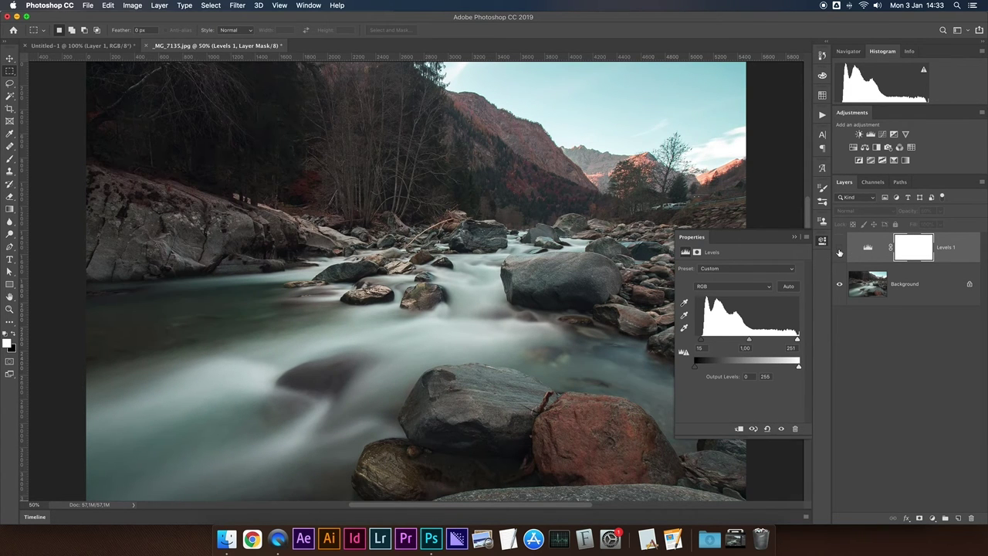
click(839, 249)
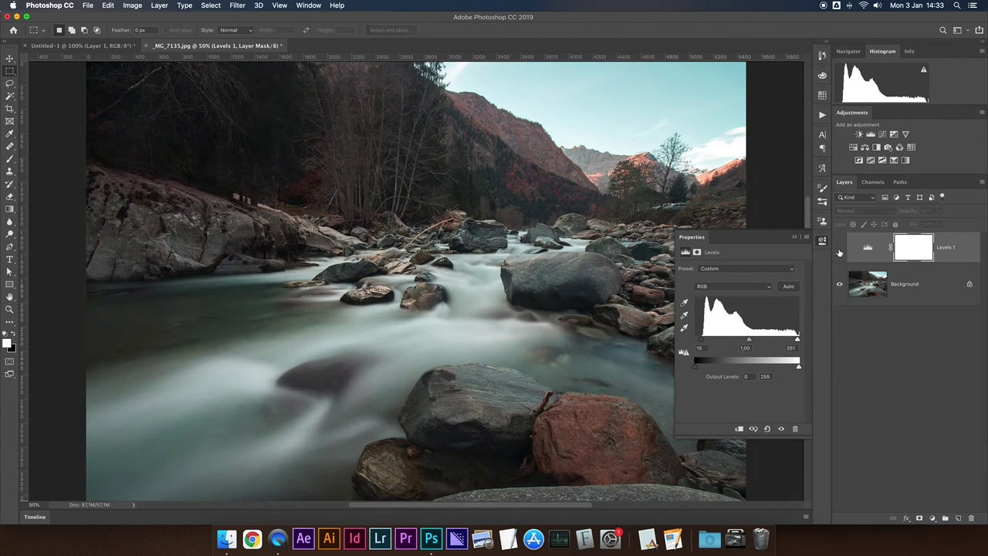
click(793, 239)
key(Delete)
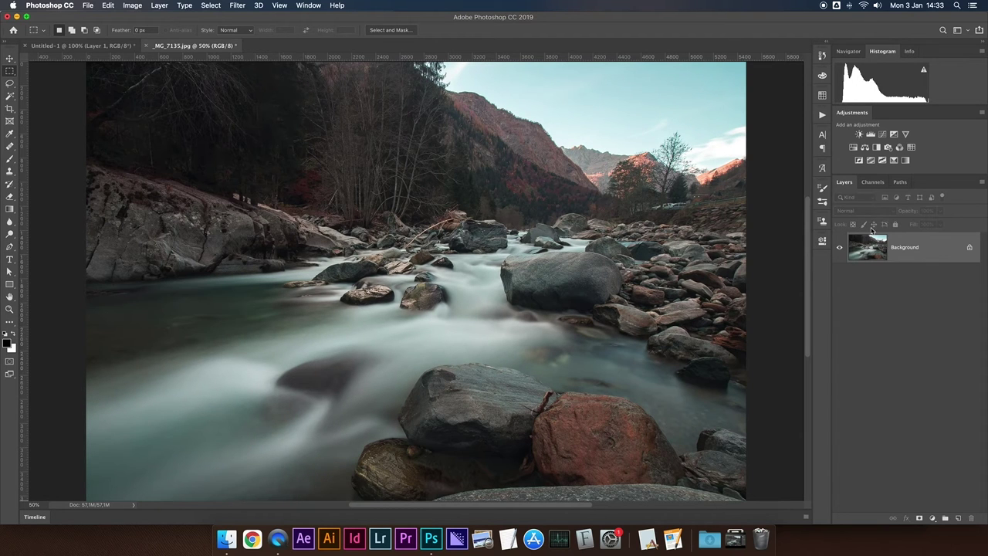
Add Curves 1 above the Background, try Overlay at lower opacity, then return to Normal
click(882, 135)
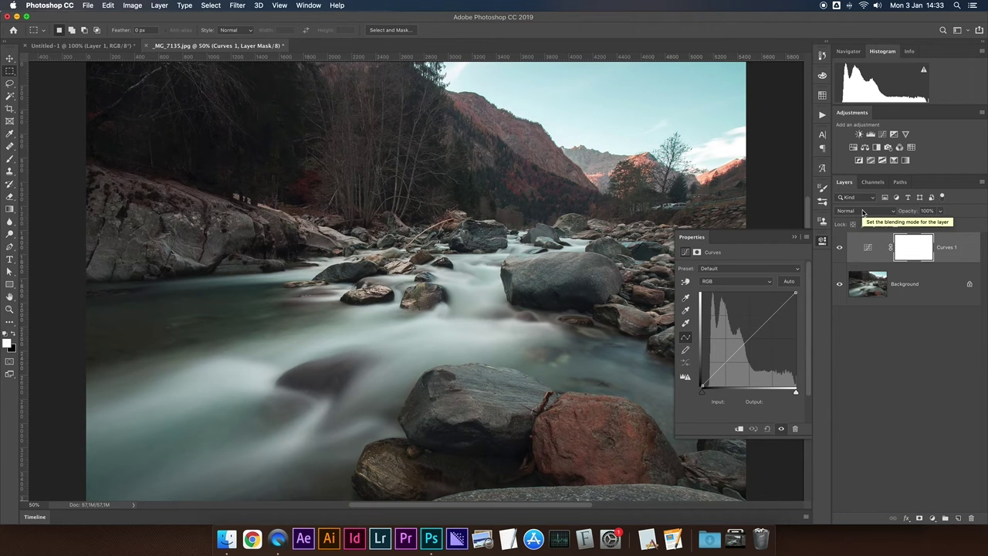
click(863, 212)
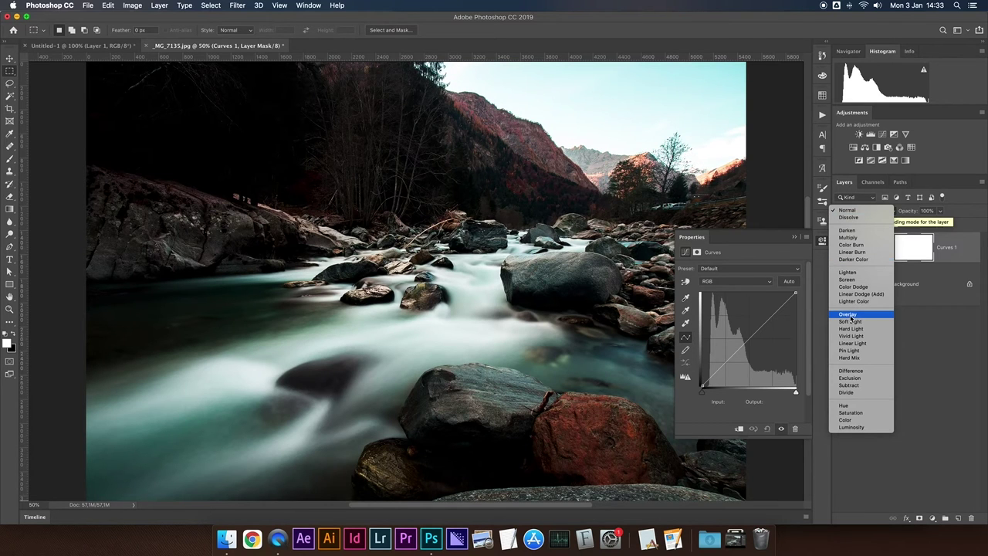
click(849, 317)
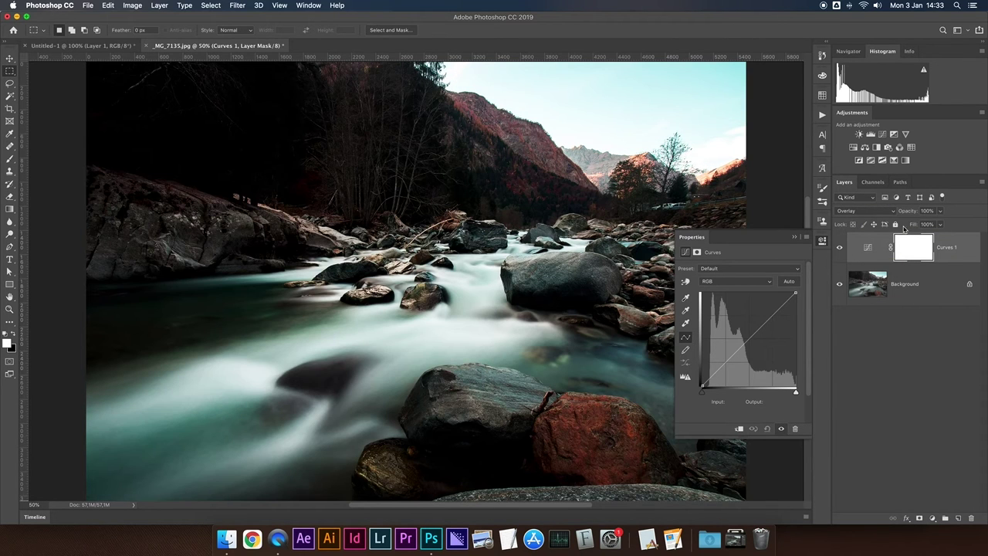
click(940, 211)
mouse_move(939, 225)
mouse_down()
mouse_move(898, 226)
mouse_move(940, 224)
mouse_up()
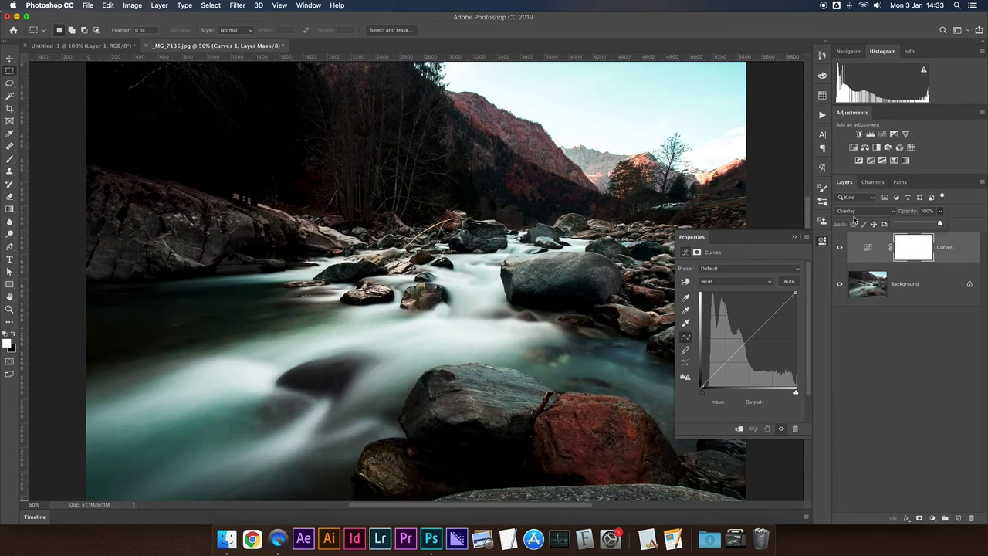
click(865, 211)
click(847, 106)
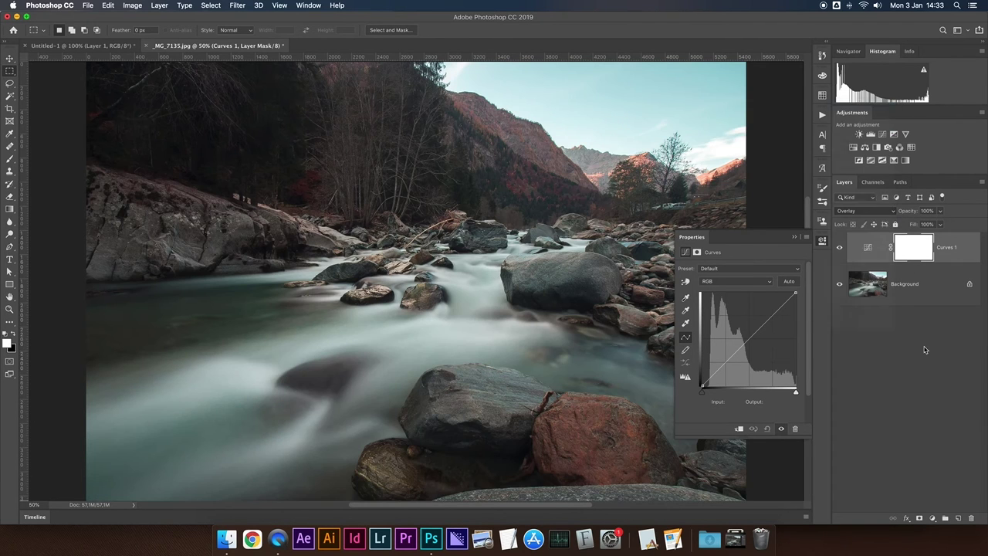
click(868, 248)
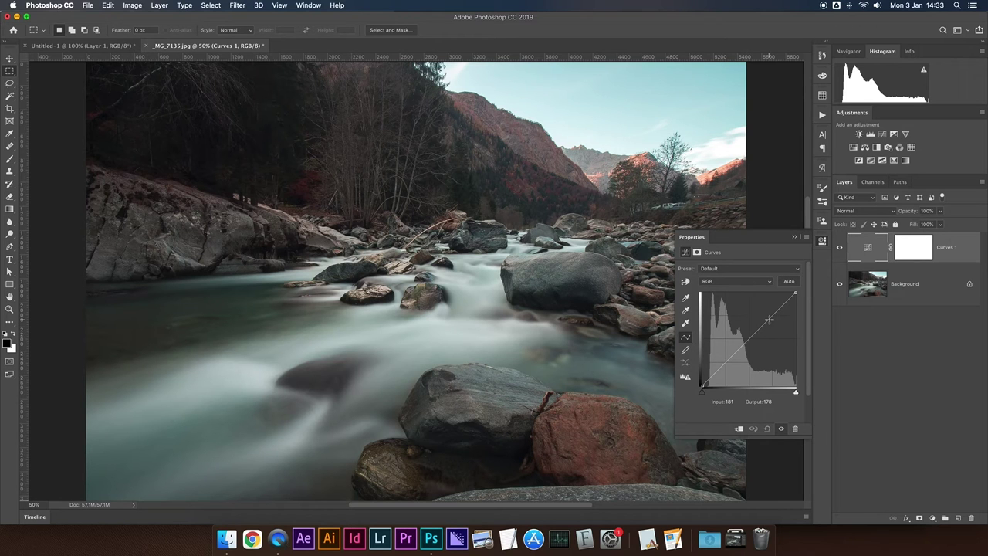
Place and adjust shadow, midtone and highlight points on Curves 1 to form an S-curve
drag(772, 316, 771, 307)
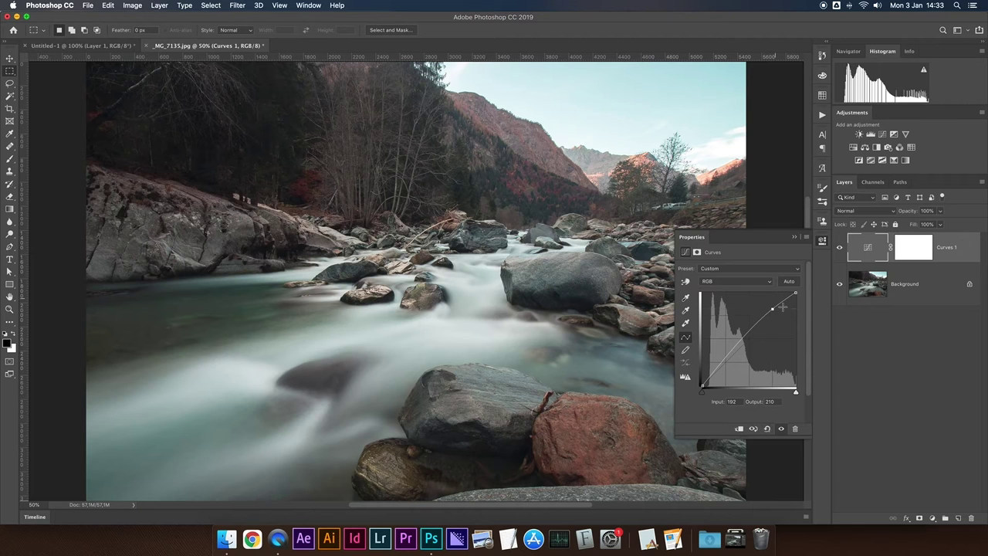
drag(722, 366, 722, 371)
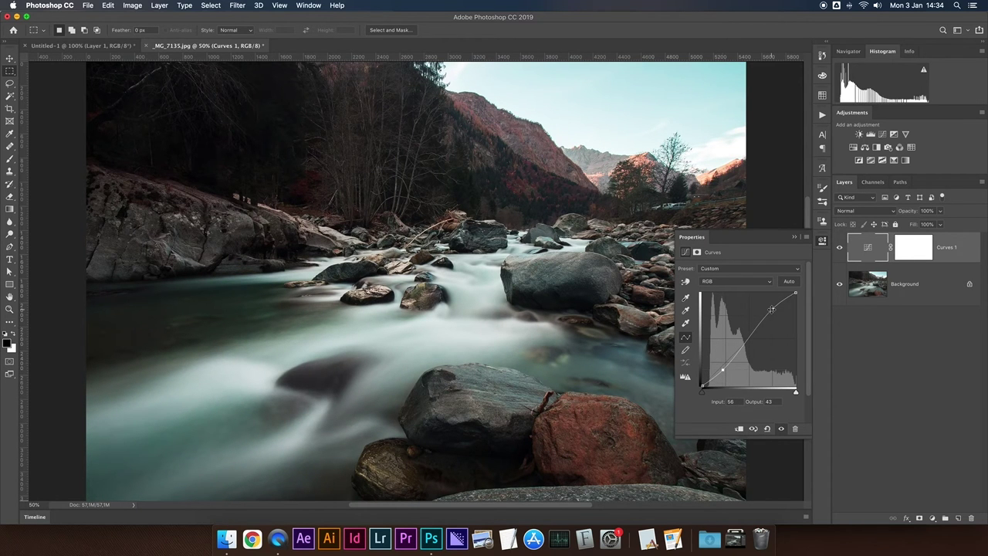
drag(773, 308, 778, 308)
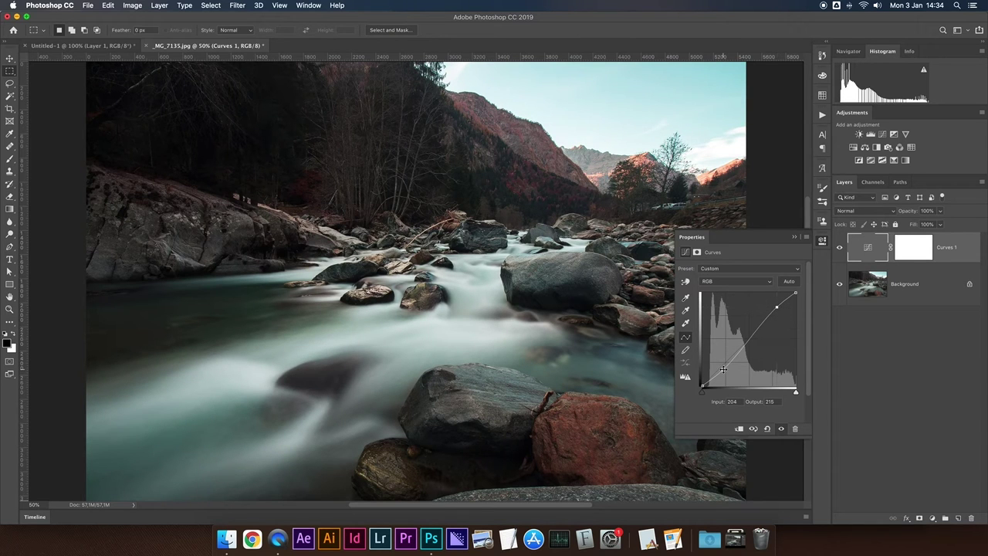
drag(724, 364, 723, 367)
drag(724, 368, 719, 371)
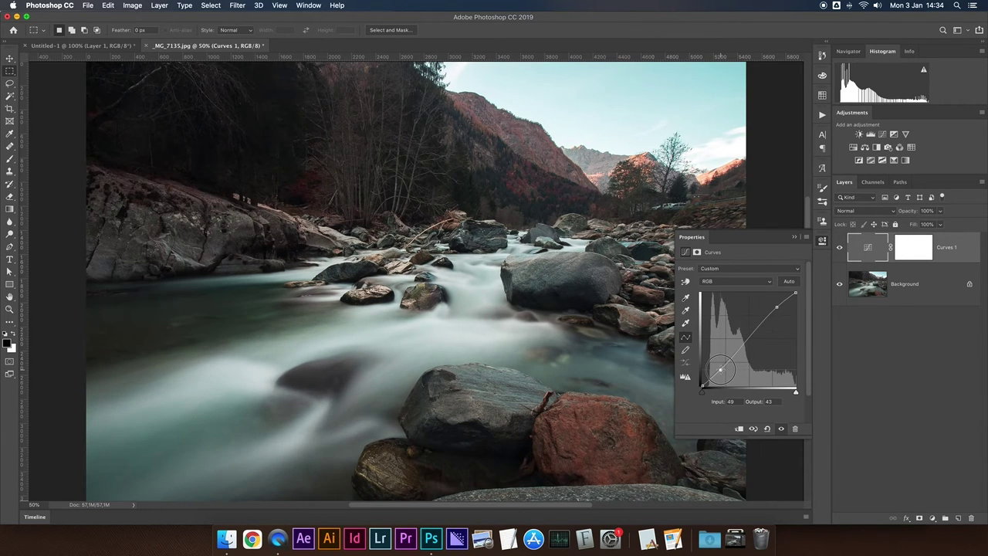
mouse_move(719, 370)
mouse_down()
mouse_move(735, 353)
mouse_move(726, 365)
mouse_up()
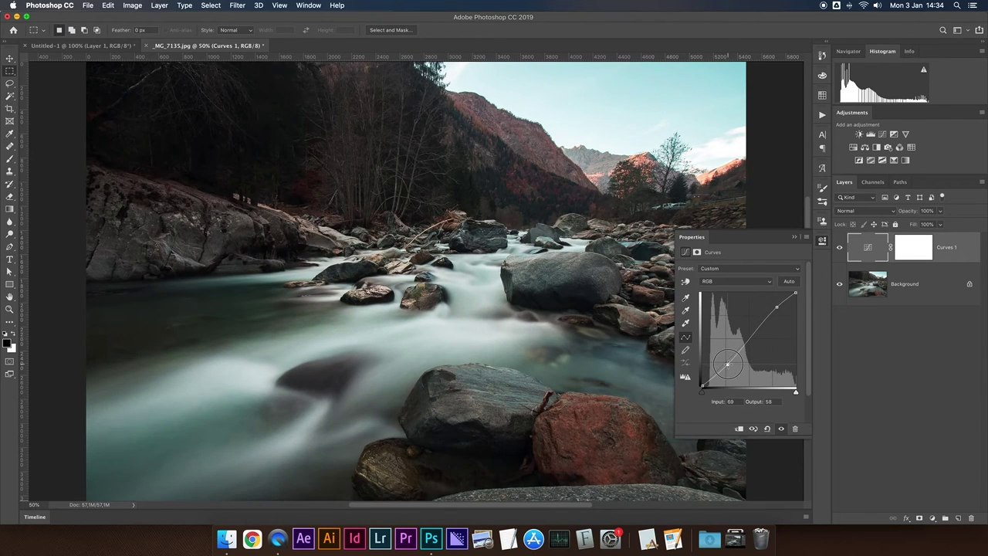
drag(726, 364, 698, 318)
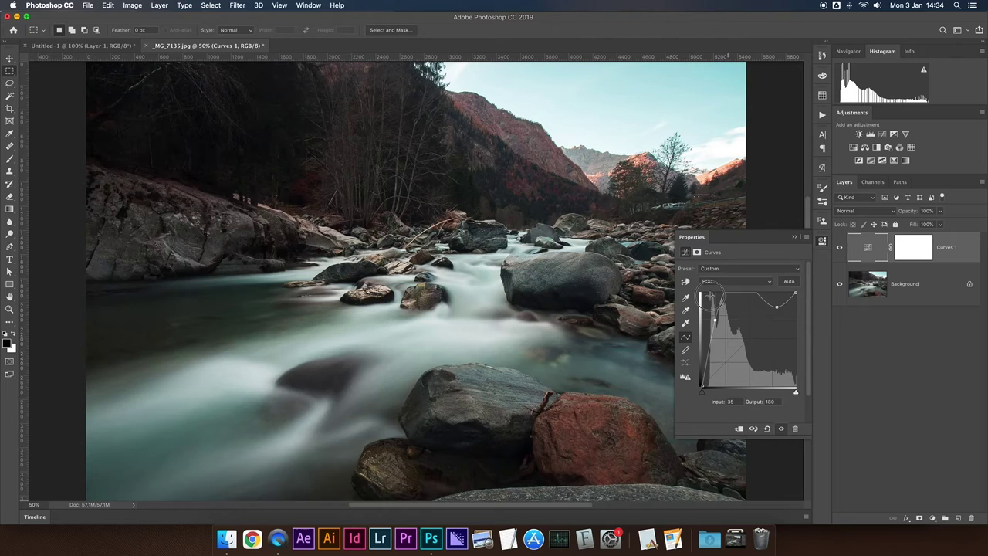
drag(776, 306, 774, 306)
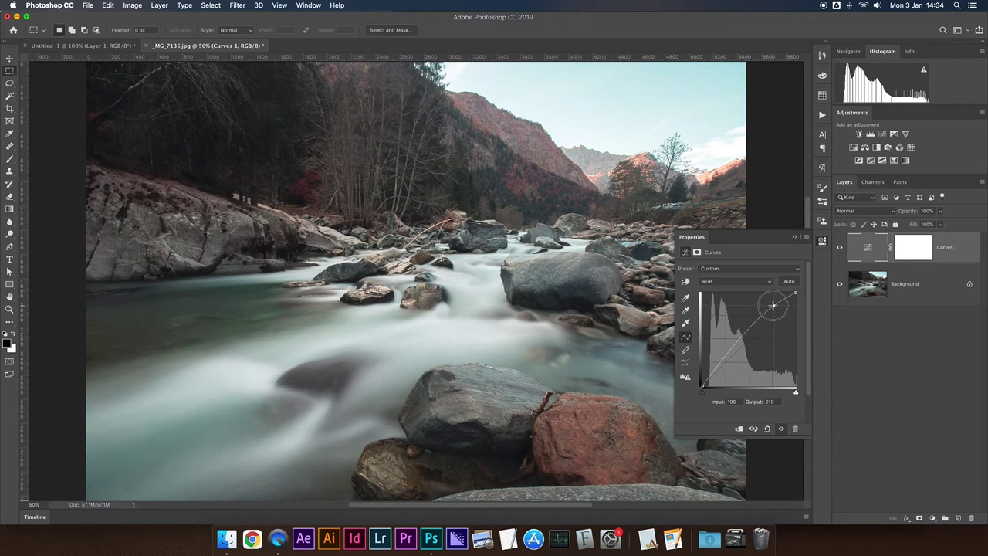
click(737, 349)
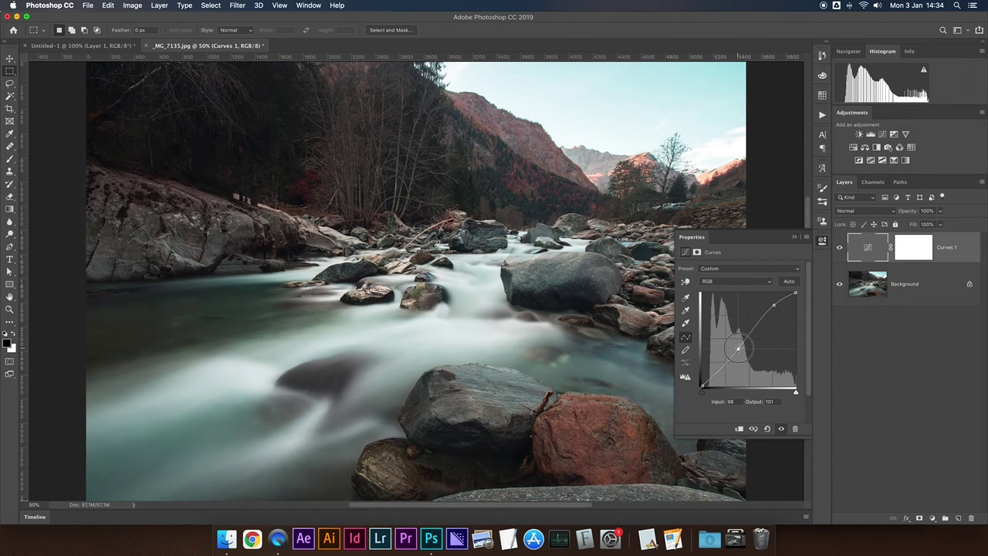
drag(742, 342, 755, 330)
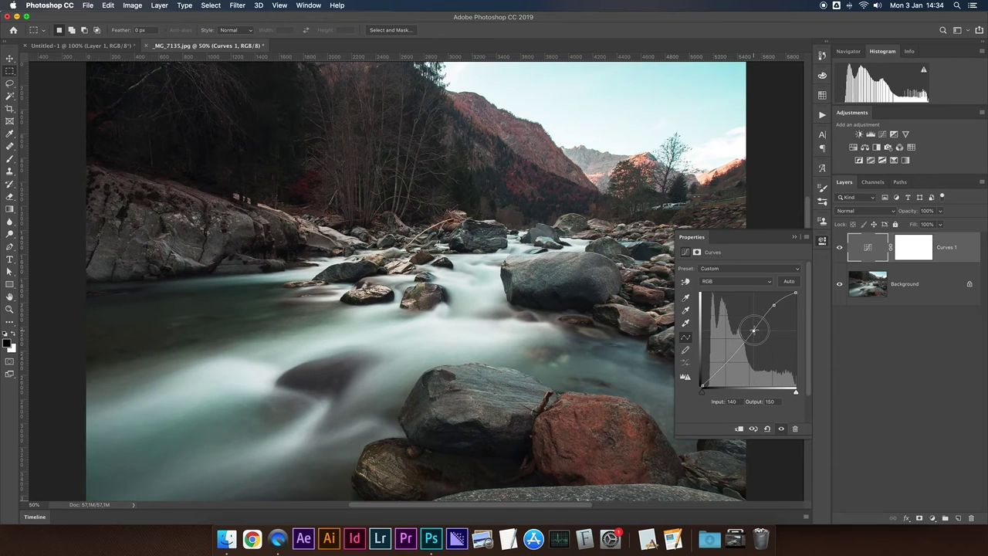
click(729, 359)
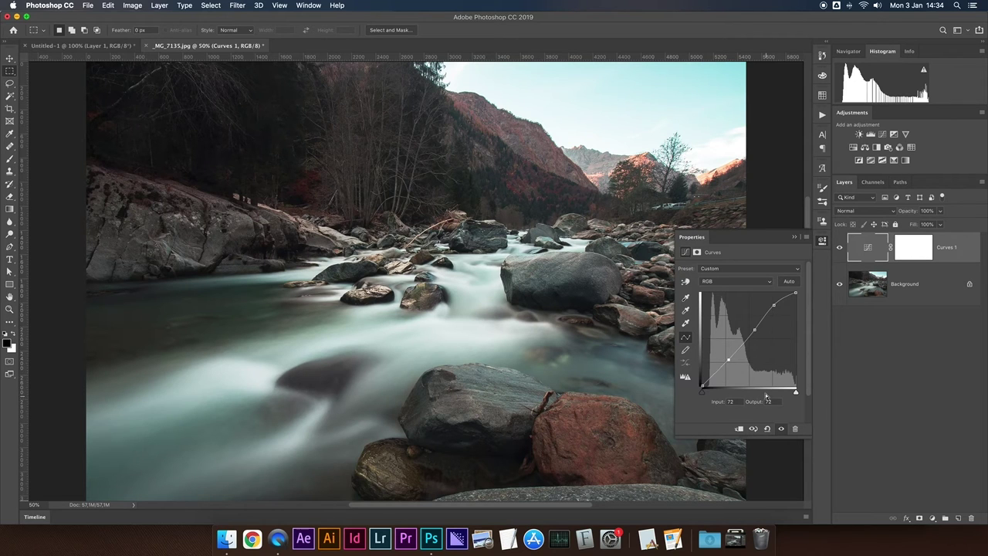
click(755, 330)
drag(757, 330, 759, 329)
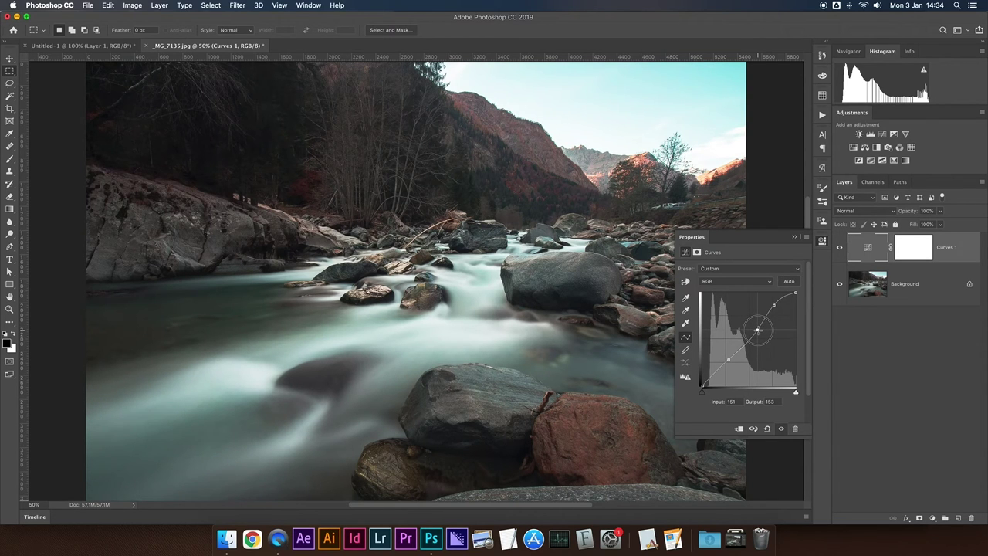
Set the upper point's Output to 150, compare before and after, and close Properties
double_click(770, 401)
text(150)
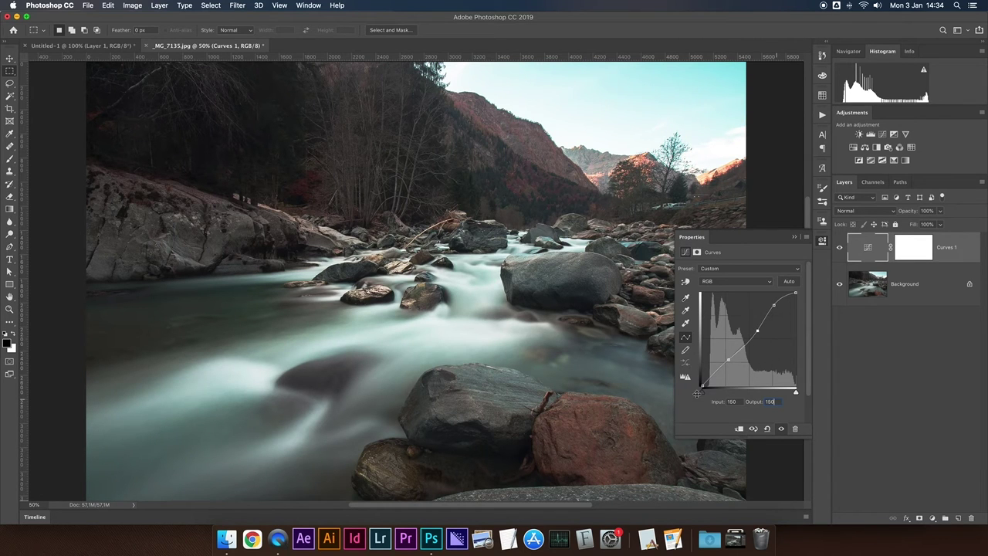
click(839, 252)
click(839, 251)
click(839, 252)
click(796, 236)
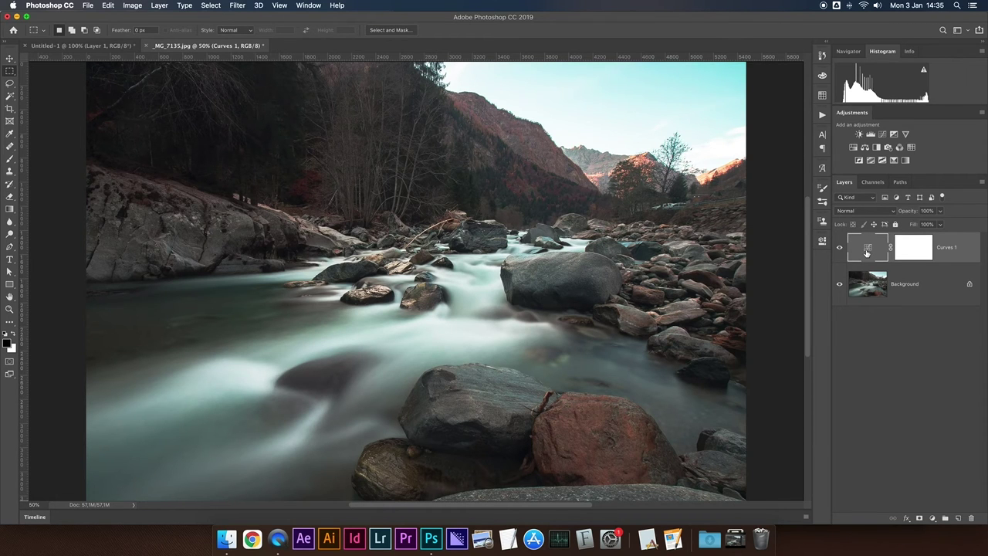
Delete Curves 1, duplicate Background as Layer 1, and convert it to a Smart Object
key(Delete)
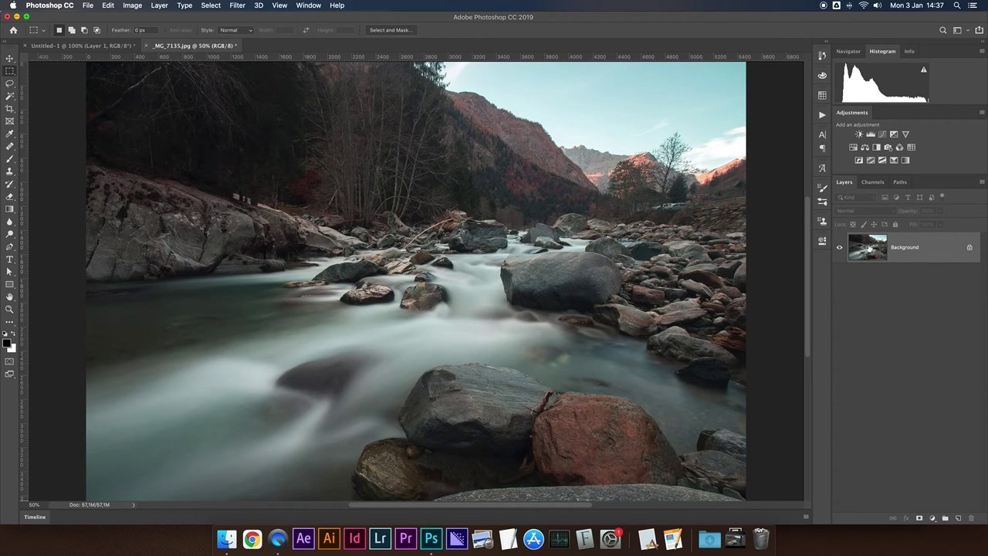
key(super+j)
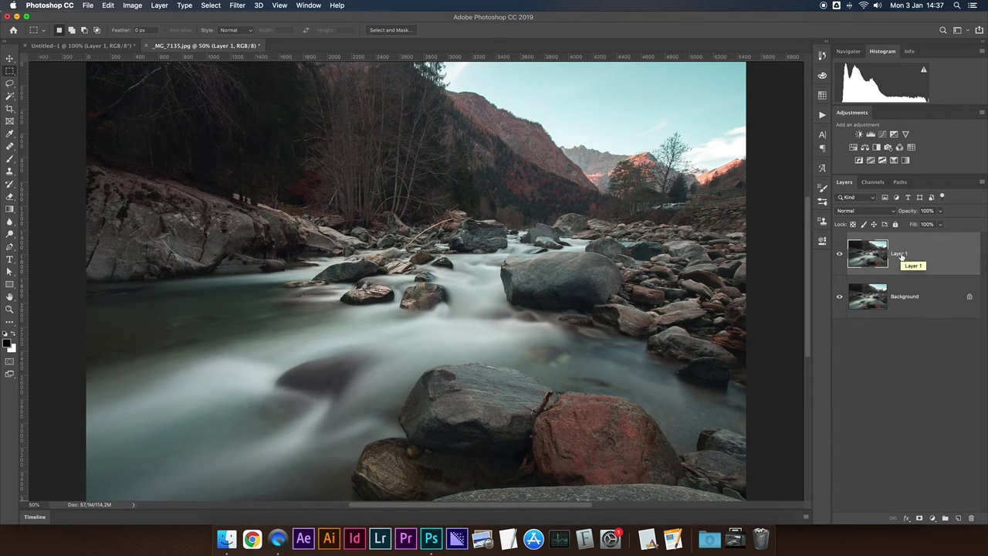
right_click(900, 256)
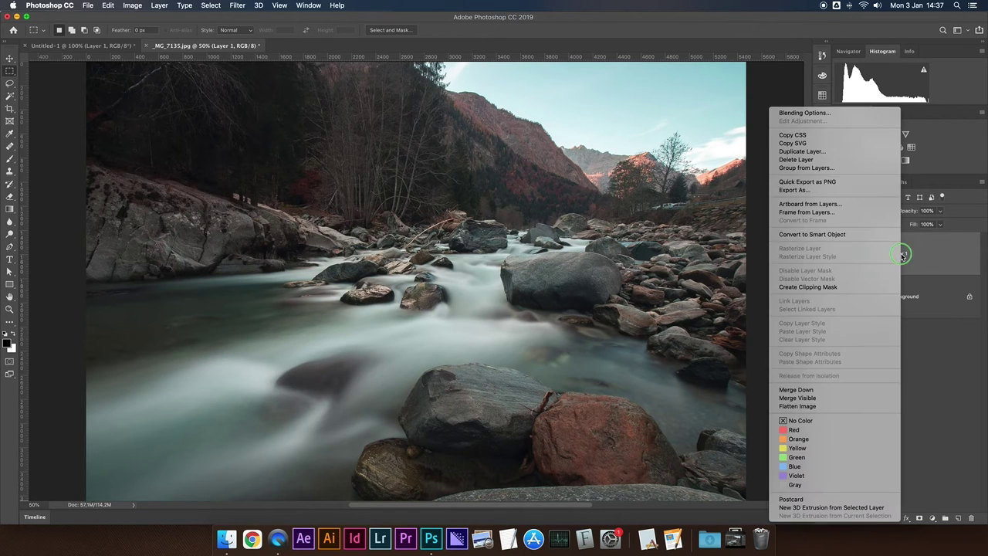
click(840, 236)
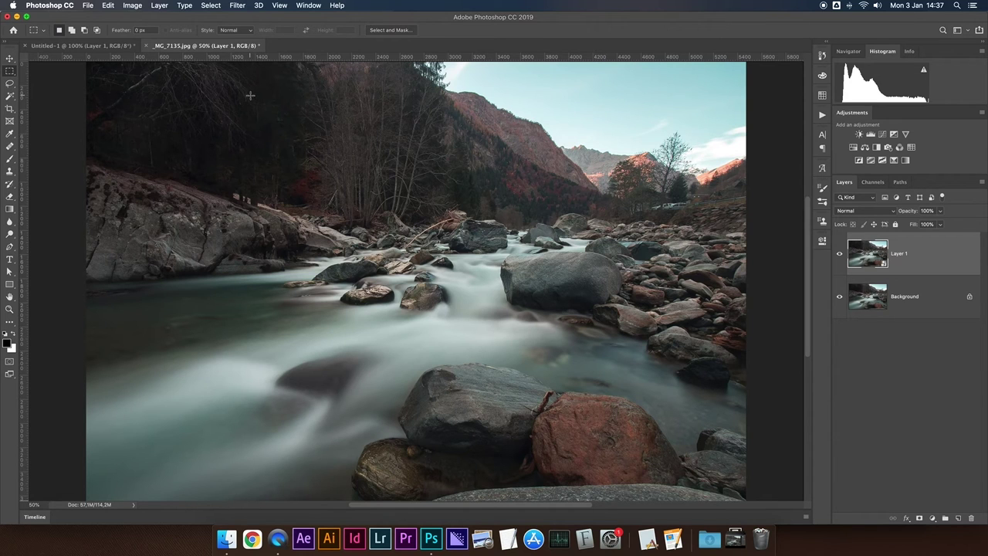
click(236, 5)
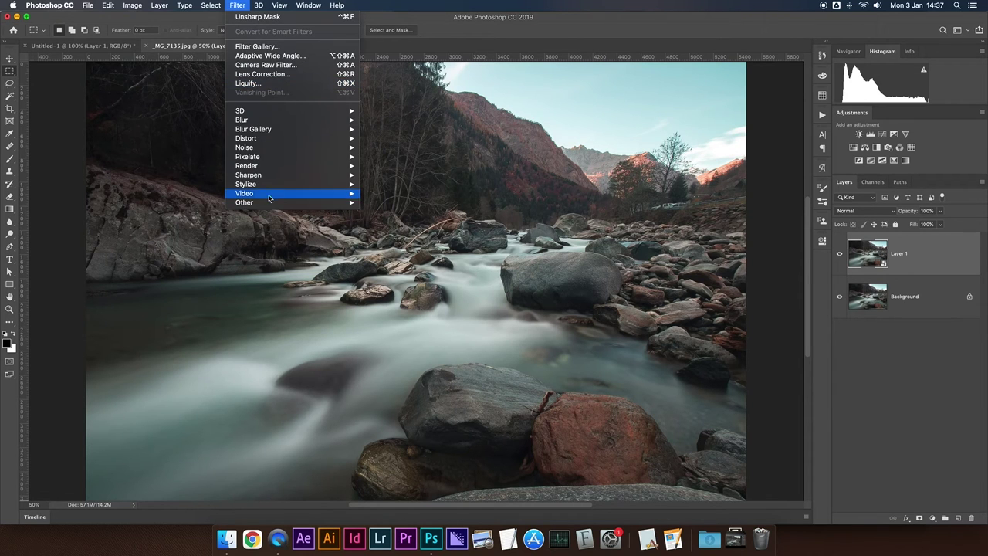
Apply a High Pass filter with a 9.5-pixel radius to Layer 1
mouse_move(244, 202)
click(393, 211)
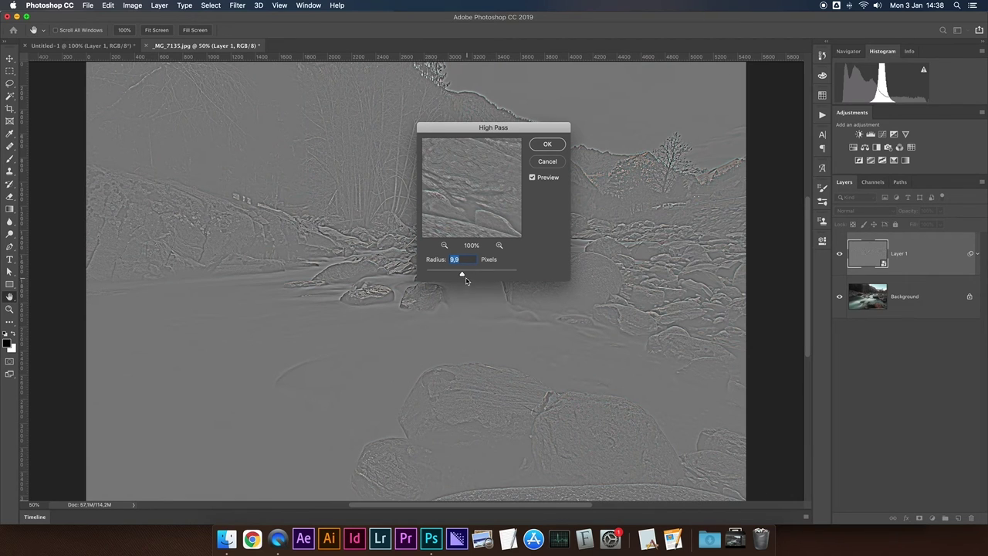
drag(463, 277, 438, 276)
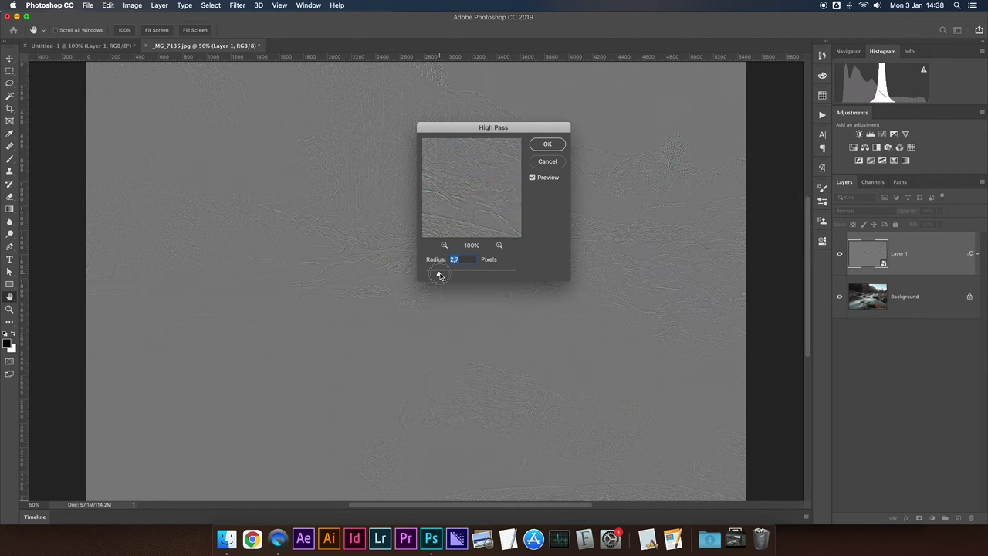
drag(437, 276, 463, 275)
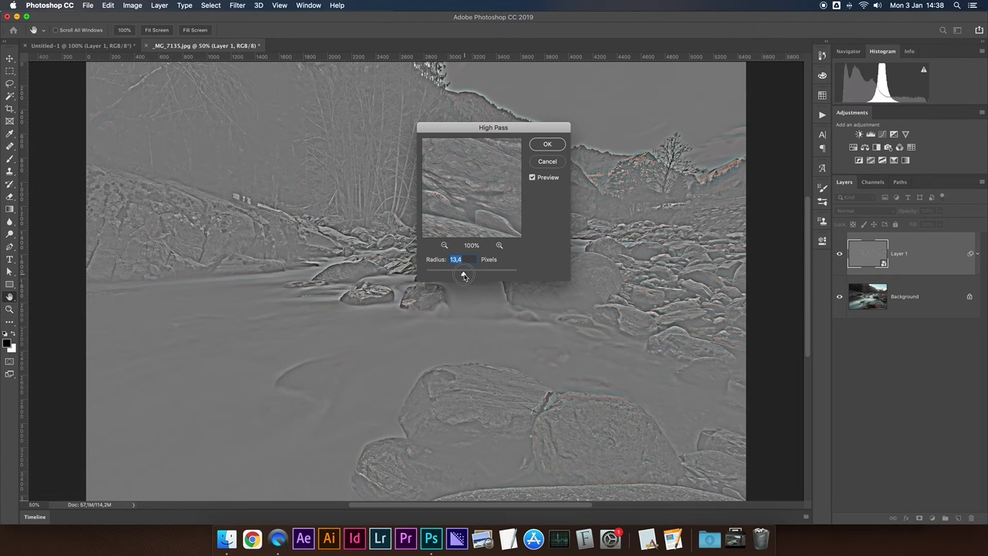
drag(463, 276, 461, 276)
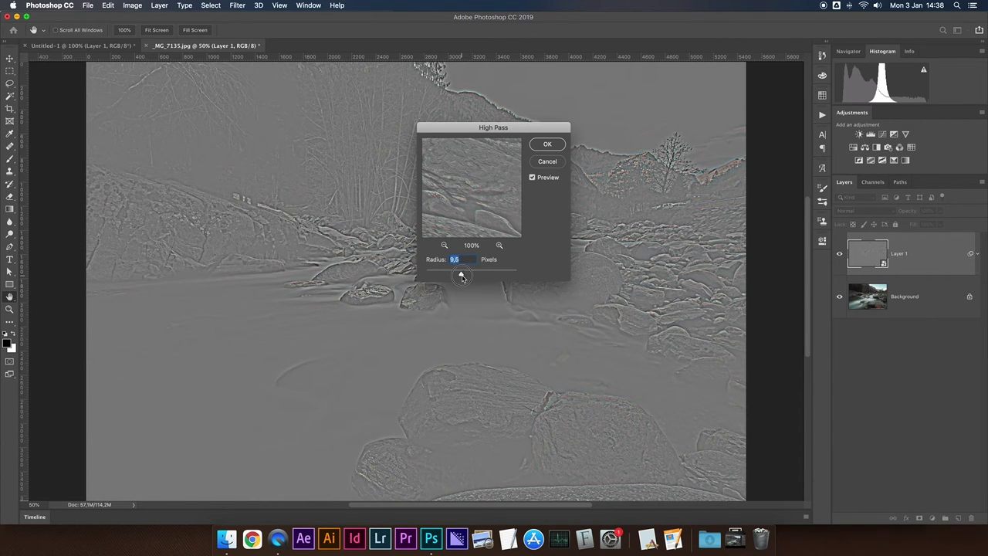
click(546, 145)
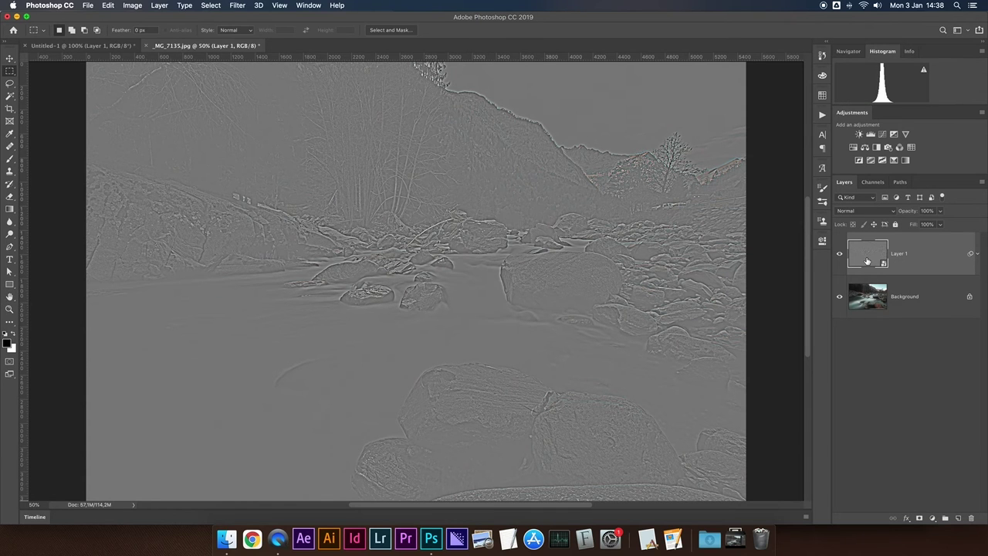
Set Layer 1 to Soft Light and toggle its visibility to compare the sharpening
click(977, 255)
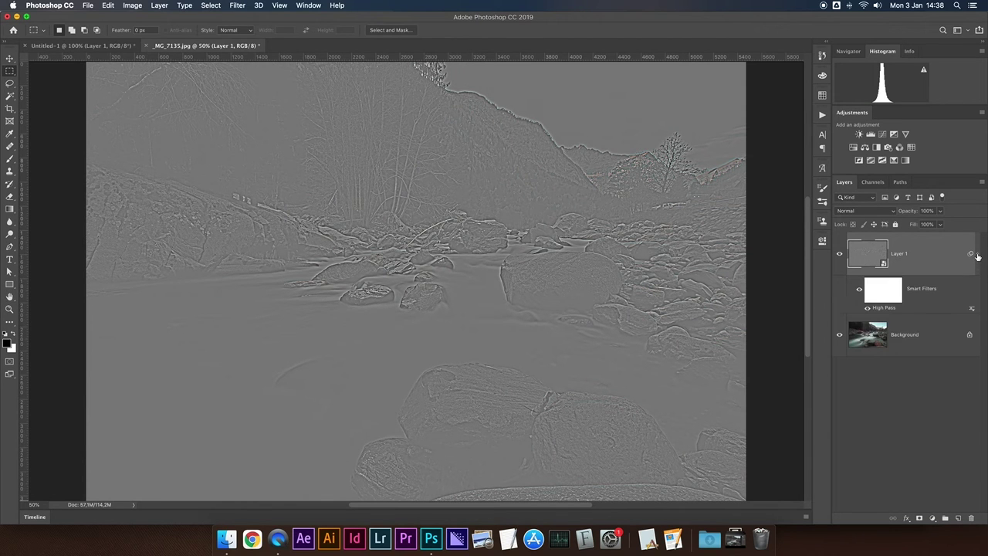
click(861, 213)
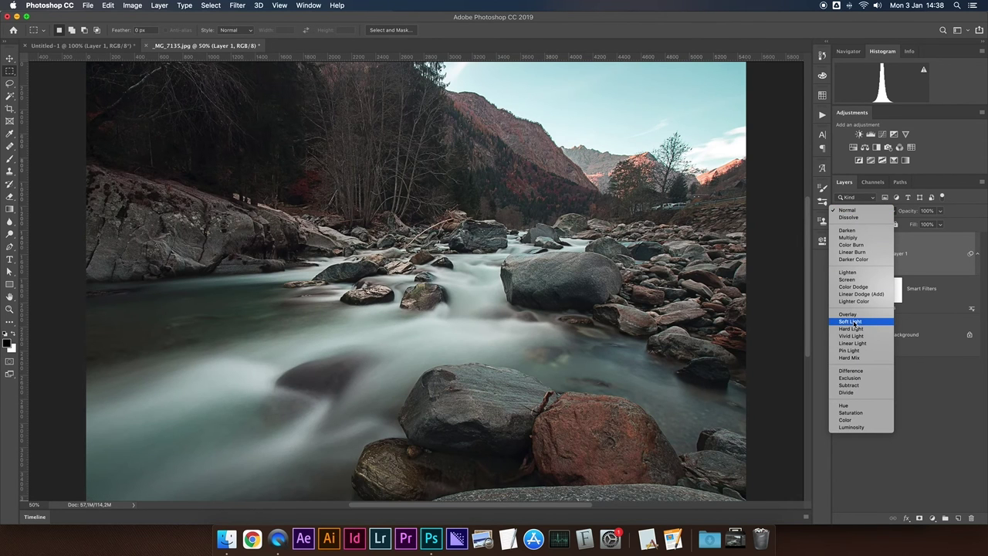
click(853, 322)
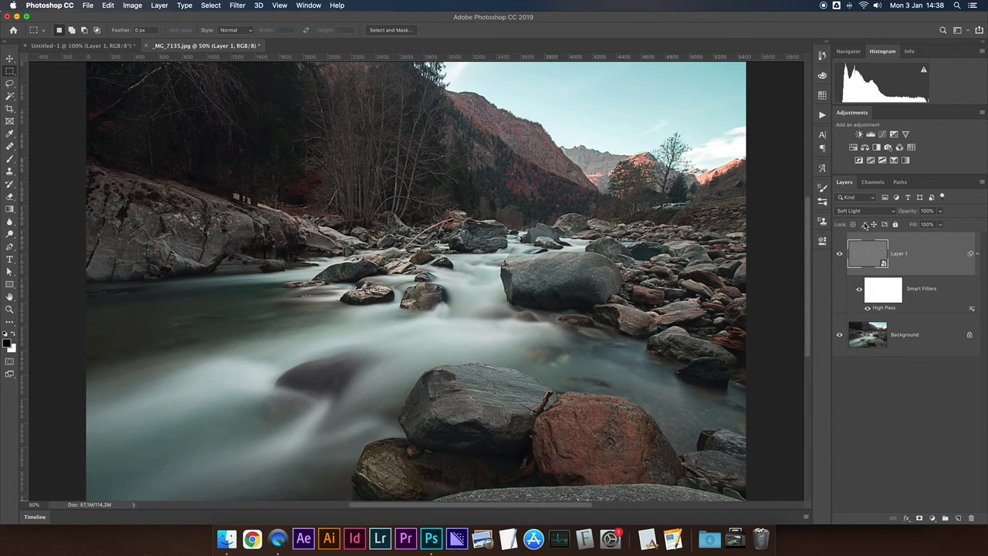
click(841, 257)
click(841, 257)
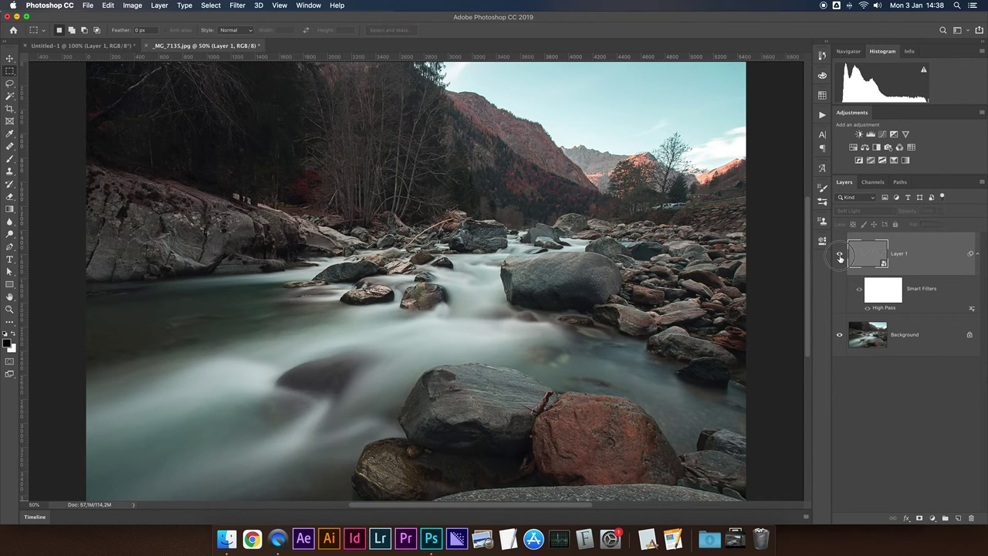
click(841, 257)
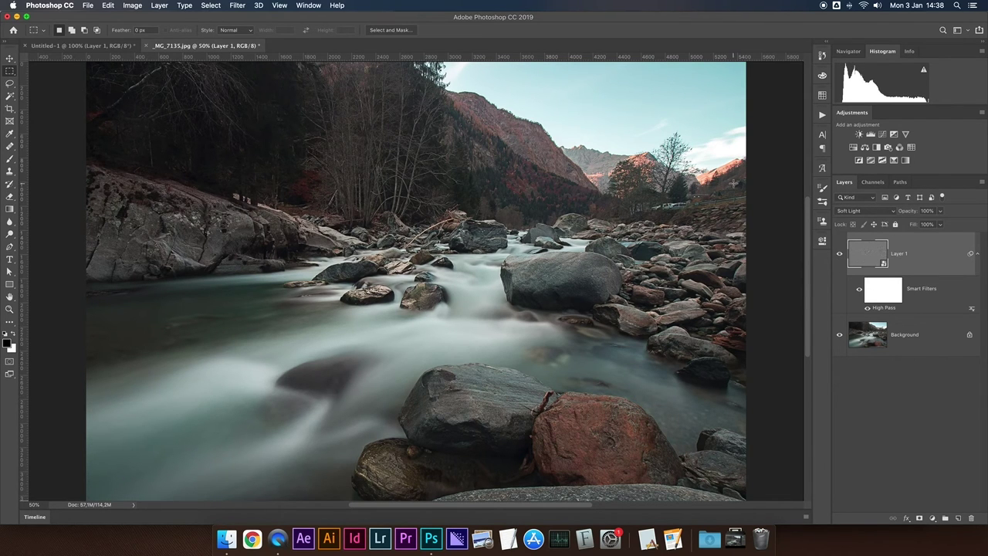
click(241, 5)
mouse_move(249, 174)
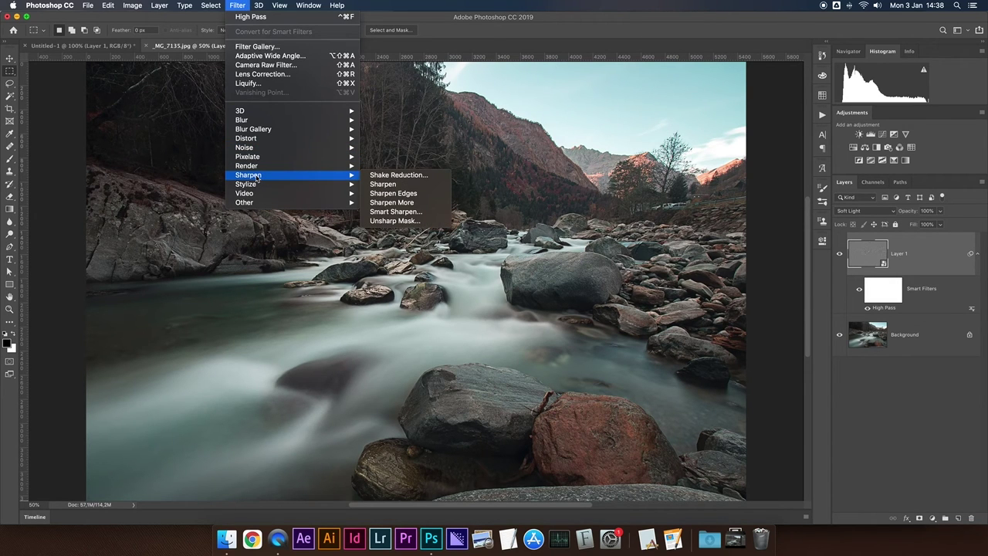
Set the Unsharp Mask Threshold to 30 levels while trying Amount and Radius values
click(395, 221)
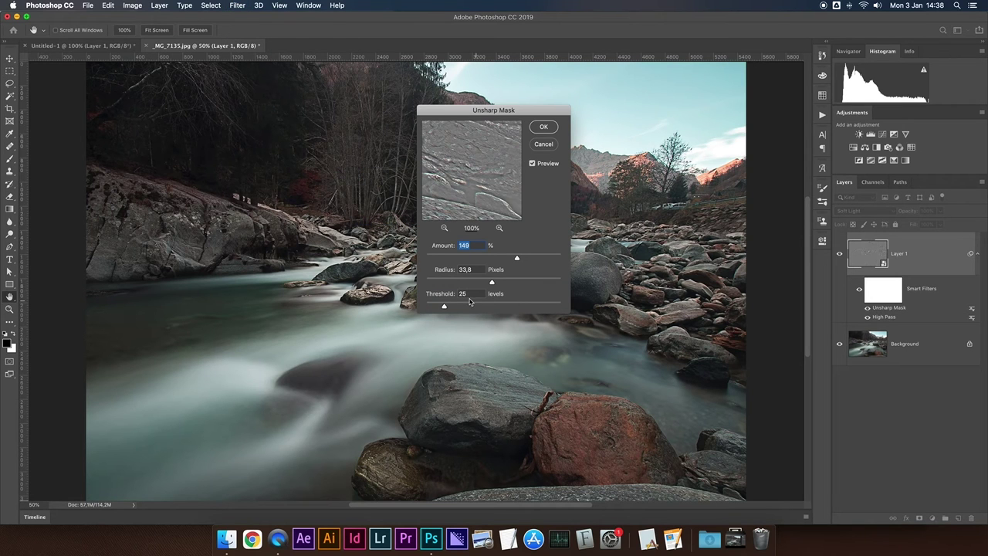
drag(475, 110, 677, 109)
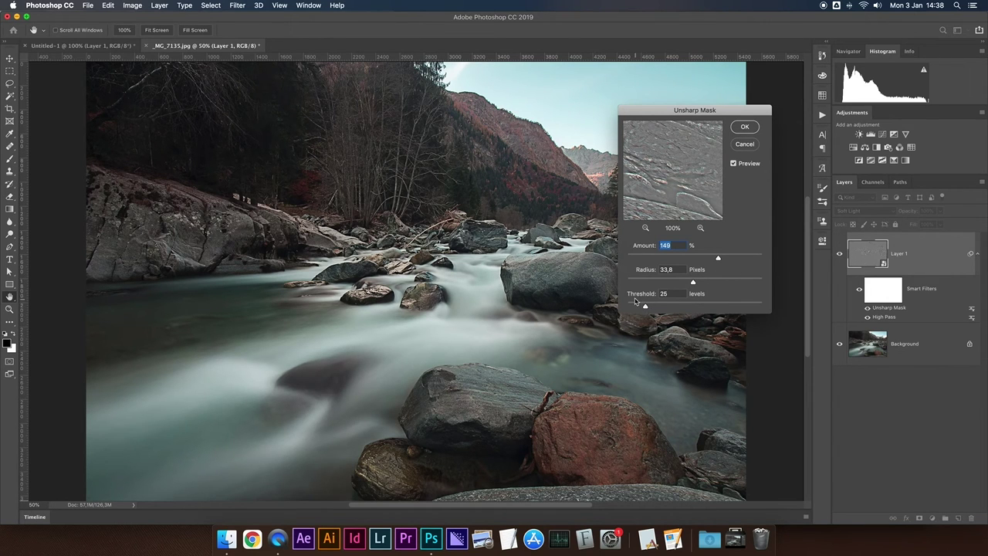
drag(645, 307, 651, 308)
drag(651, 308, 648, 307)
mouse_move(692, 282)
mouse_down()
mouse_move(652, 283)
mouse_move(696, 283)
mouse_move(678, 259)
mouse_move(720, 260)
mouse_up()
mouse_move(720, 260)
mouse_down()
mouse_move(683, 259)
mouse_move(720, 257)
mouse_up()
mouse_move(698, 287)
mouse_down()
mouse_move(662, 287)
mouse_move(698, 284)
mouse_up()
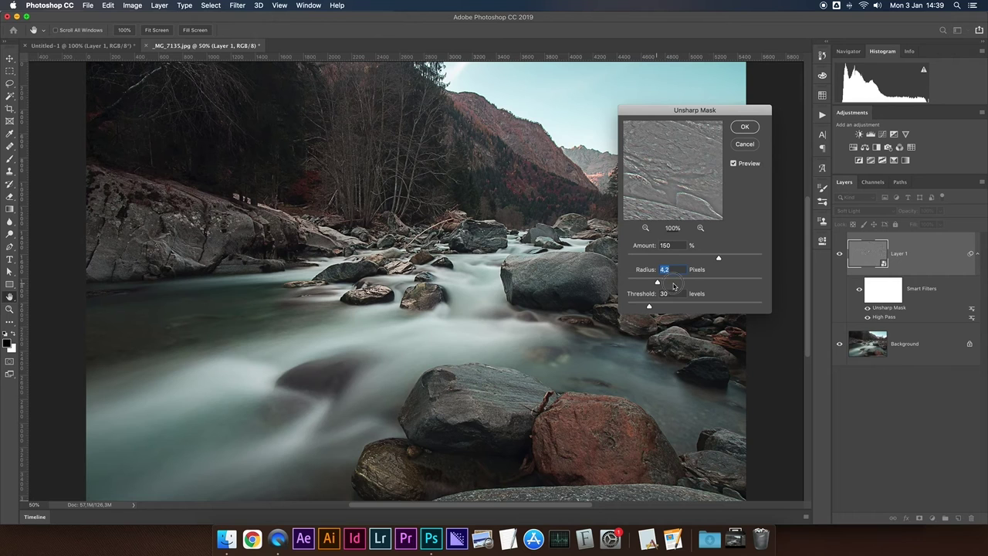
Settle on Amount 107% and Radius 8.6 pixels, then apply the Unsharp Mask
click(590, 149)
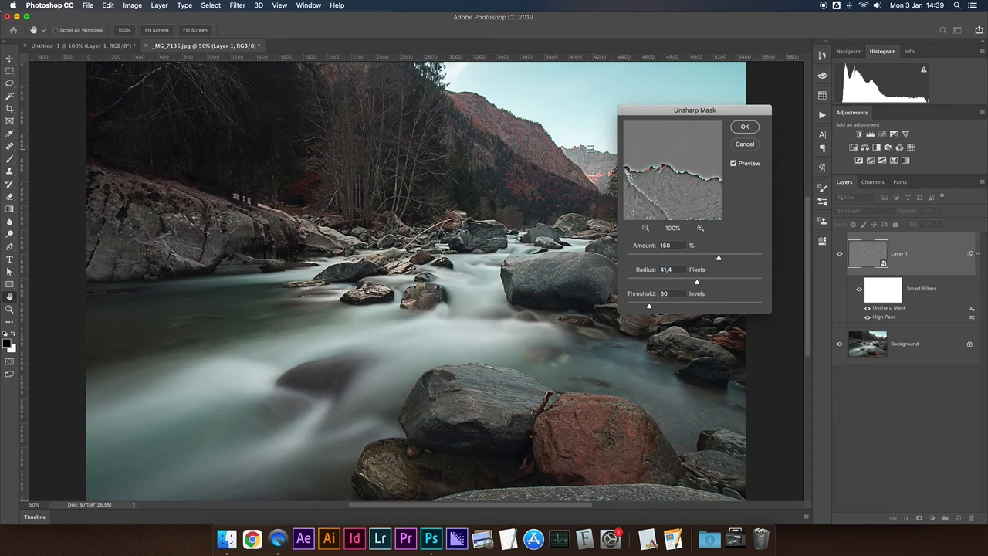
drag(697, 283, 656, 284)
drag(657, 285, 710, 285)
mouse_move(711, 286)
mouse_down()
mouse_move(722, 284)
mouse_move(674, 284)
mouse_up()
drag(719, 258, 670, 284)
drag(669, 283, 677, 282)
drag(670, 285, 675, 285)
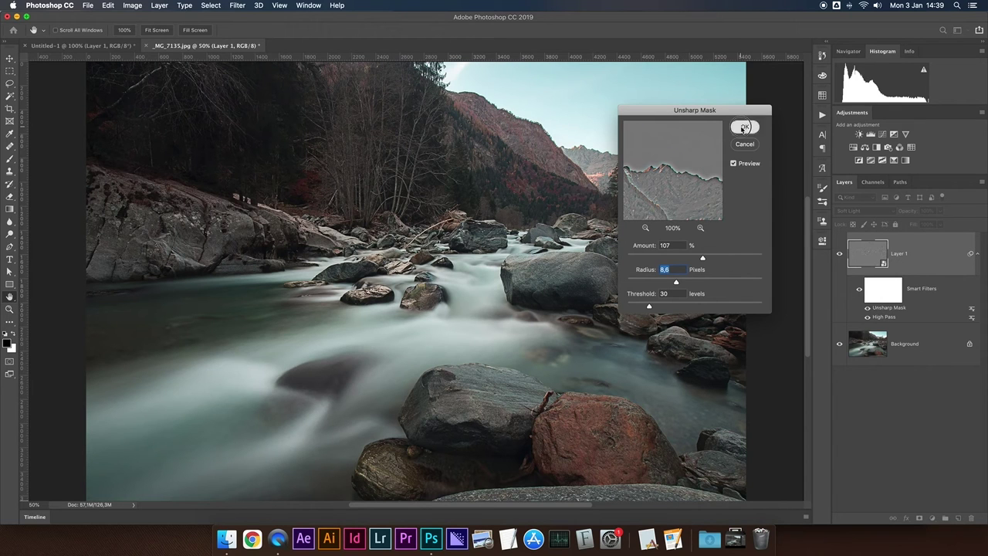
click(744, 128)
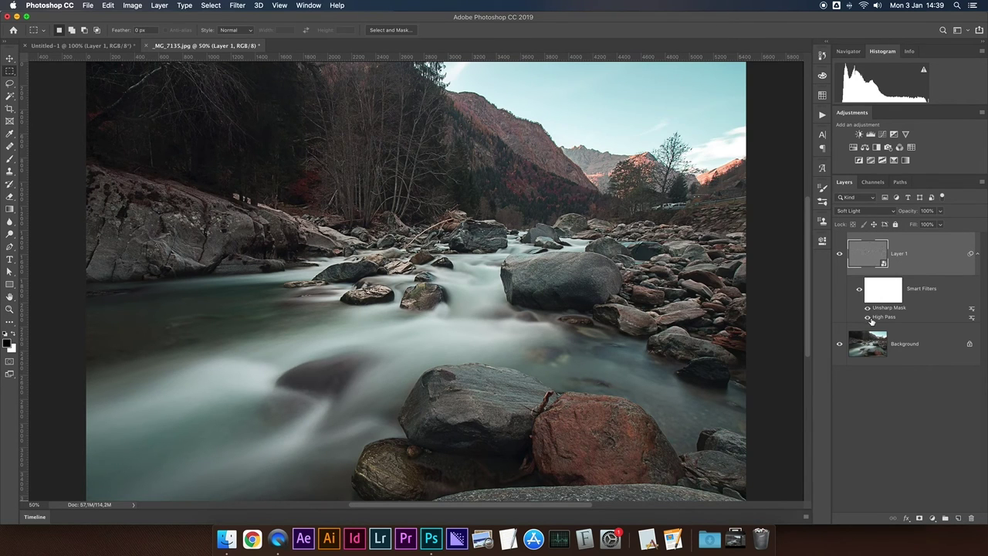
click(867, 309)
key(super+plus)
key(super+plus)
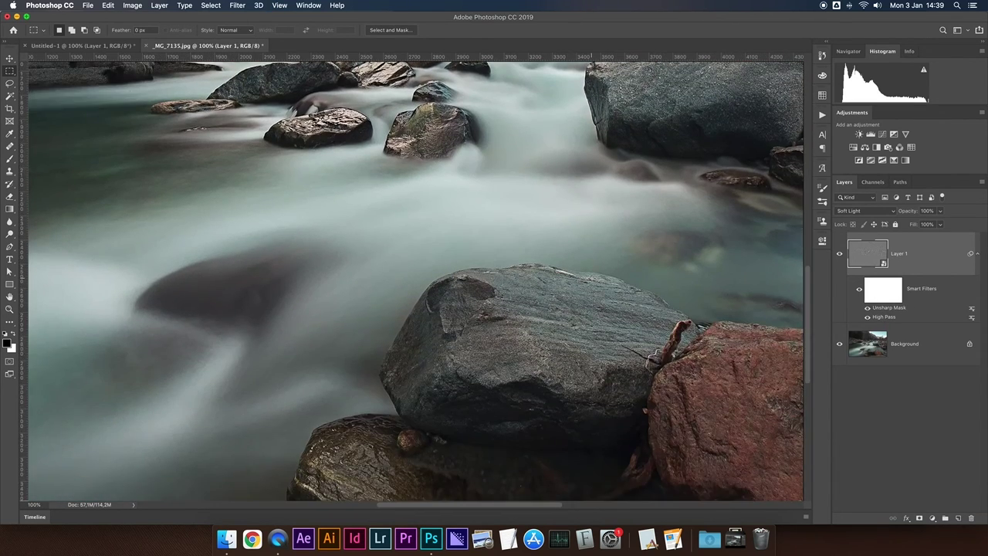
scroll(417, 282, right, 5)
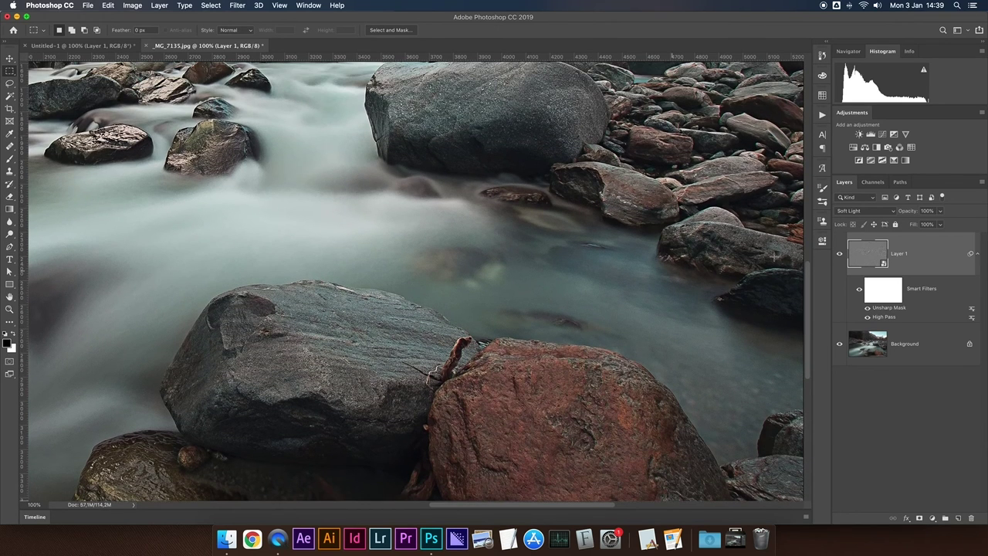
click(839, 257)
click(839, 256)
click(839, 256)
click(839, 257)
click(839, 256)
click(839, 256)
click(839, 257)
click(839, 256)
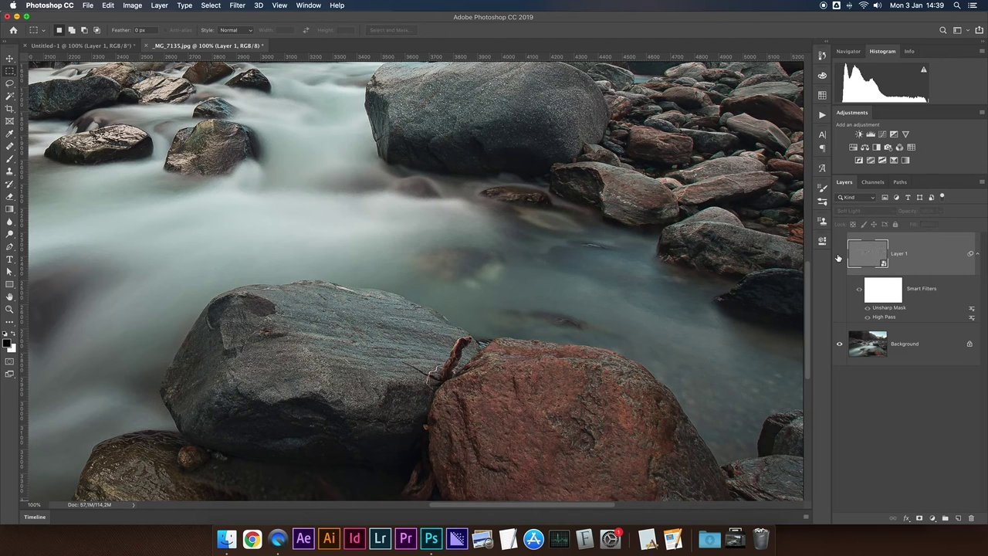
click(839, 255)
click(839, 255)
key(super+0)
click(839, 257)
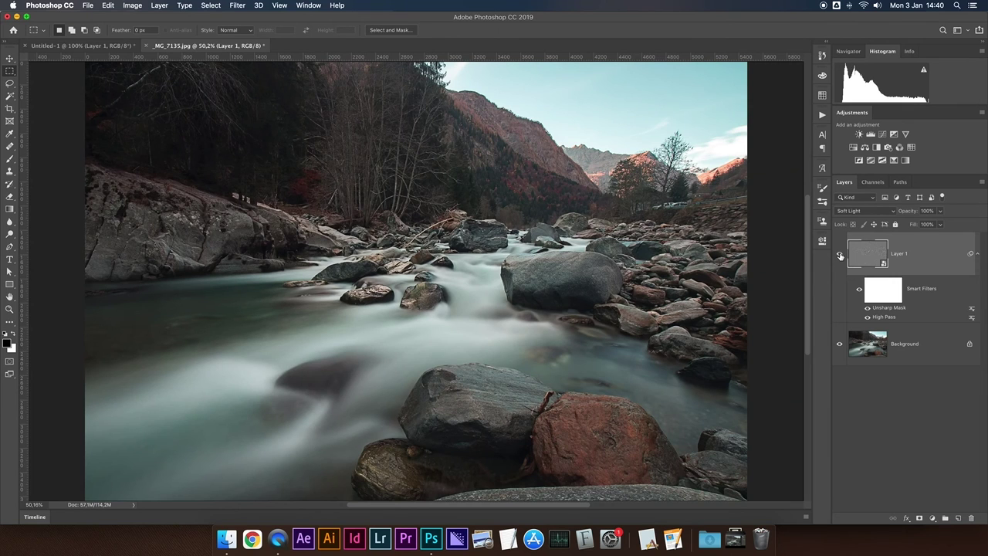
click(840, 256)
click(840, 256)
Add an inverted black mask to Layer 1 and set a brush to 50% opacity
click(920, 519)
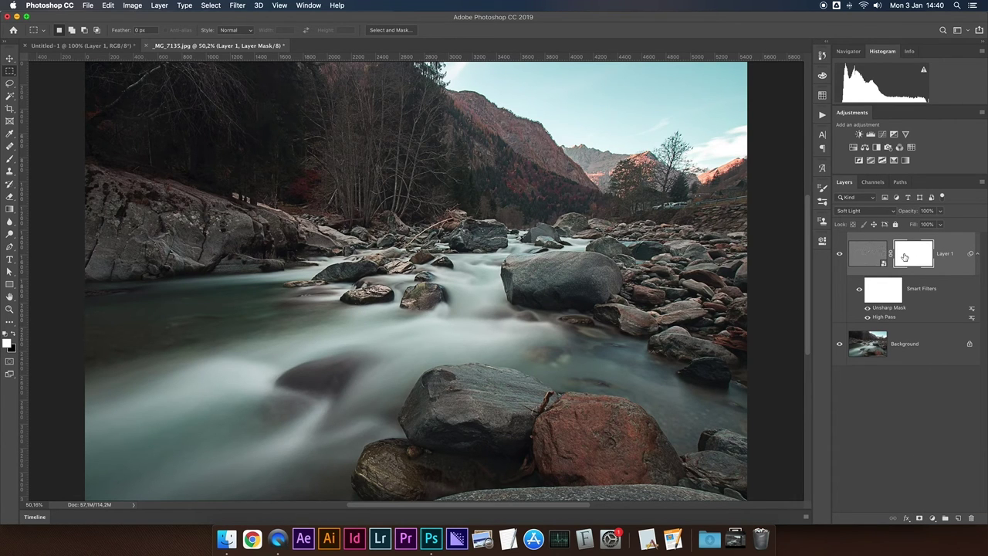
key(super+i)
key(b)
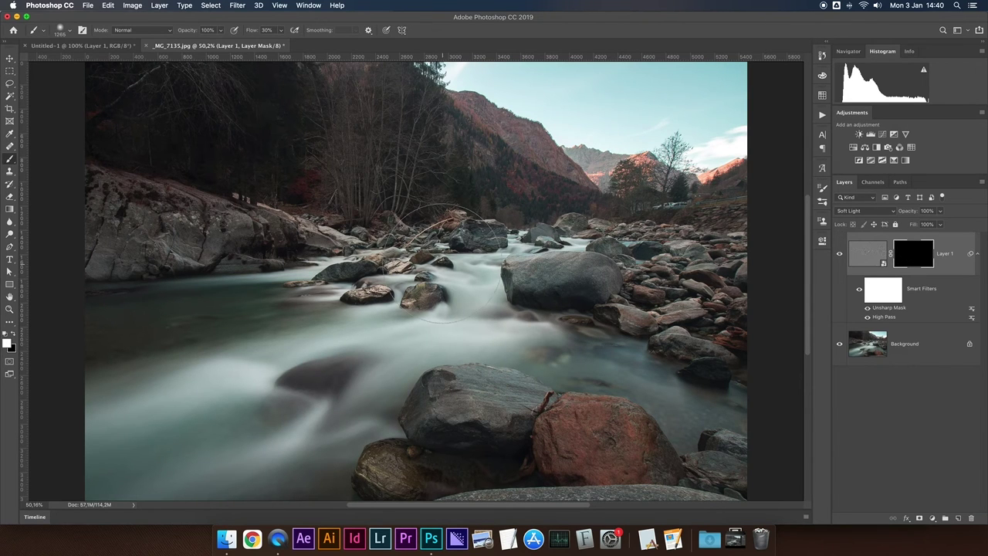
click(220, 31)
drag(217, 41, 204, 41)
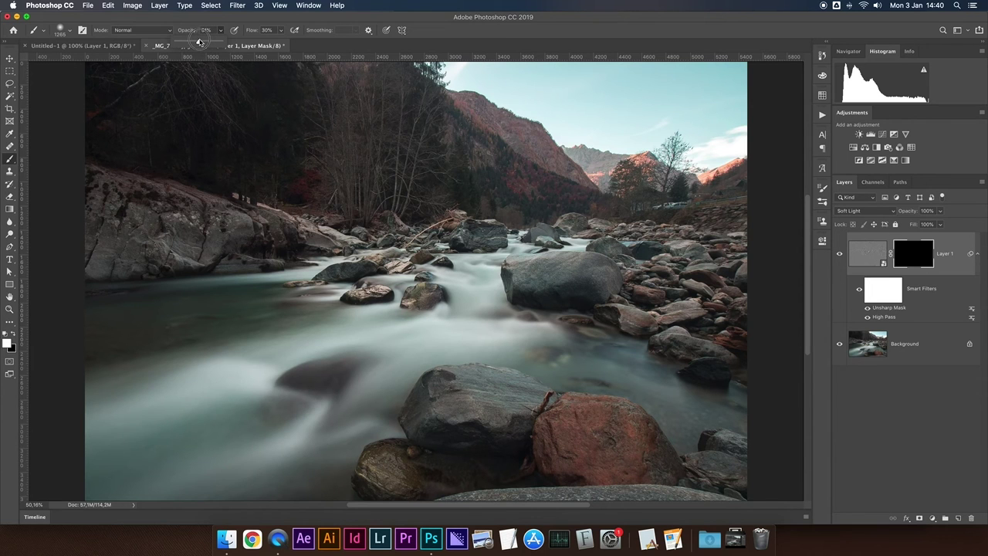
drag(201, 41, 197, 42)
click(409, 463)
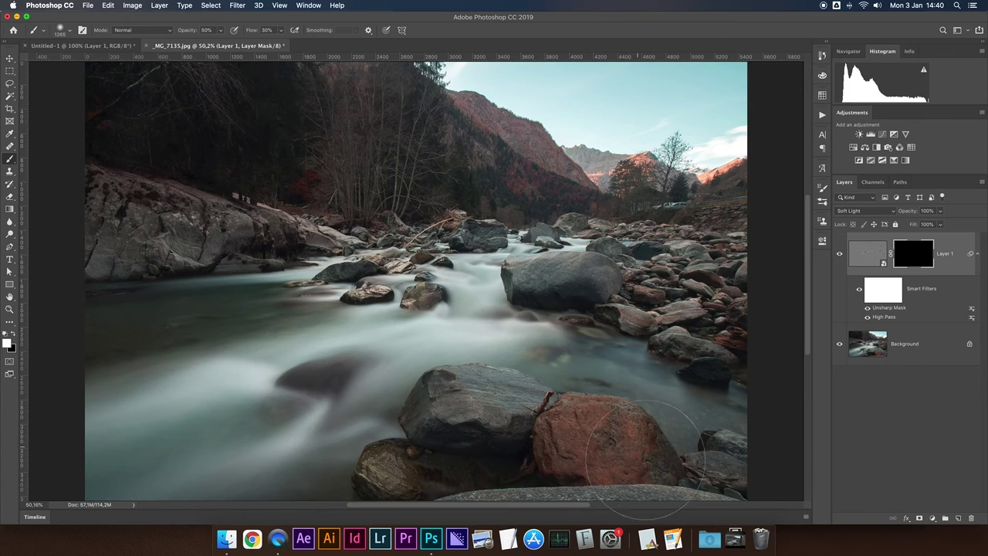
Paint white on the mask over the rocks, left riverbank and trees
drag(489, 463, 448, 455)
drag(616, 470, 502, 470)
drag(651, 233, 540, 241)
drag(609, 288, 587, 282)
drag(304, 243, 279, 241)
drag(298, 248, 295, 245)
drag(422, 186, 367, 141)
drag(441, 419, 514, 415)
alt+click(927, 261)
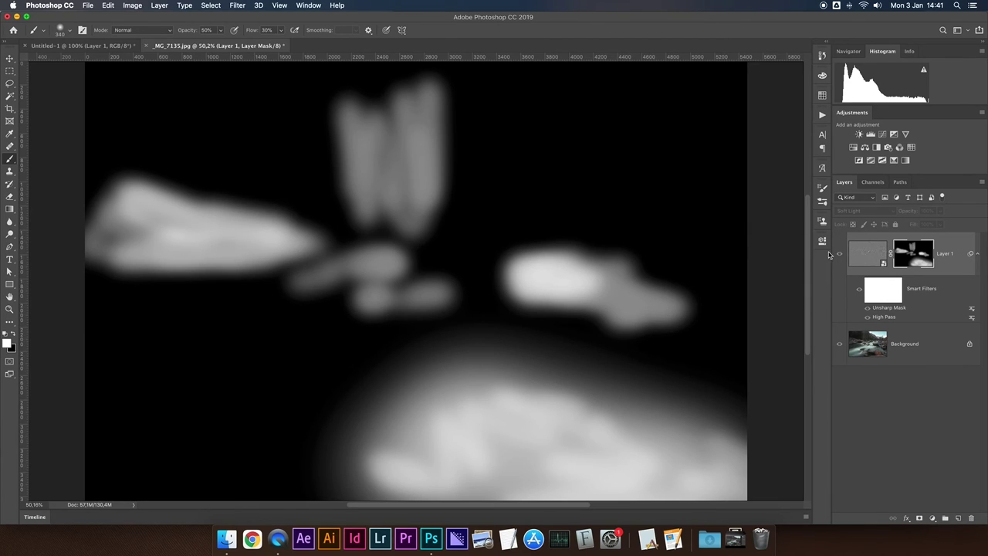
alt+click(913, 255)
key(super+1)
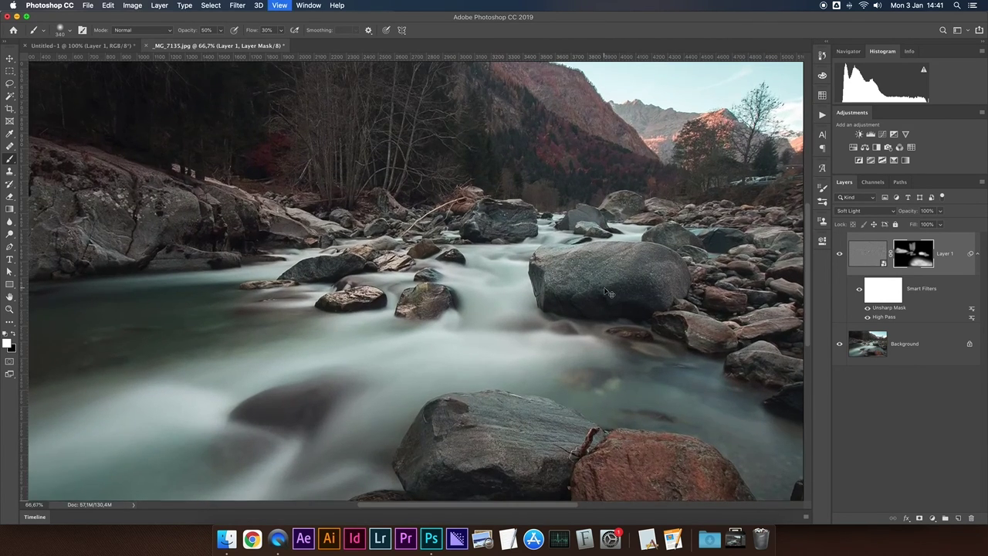
scroll(610, 286, down, 3)
click(840, 255)
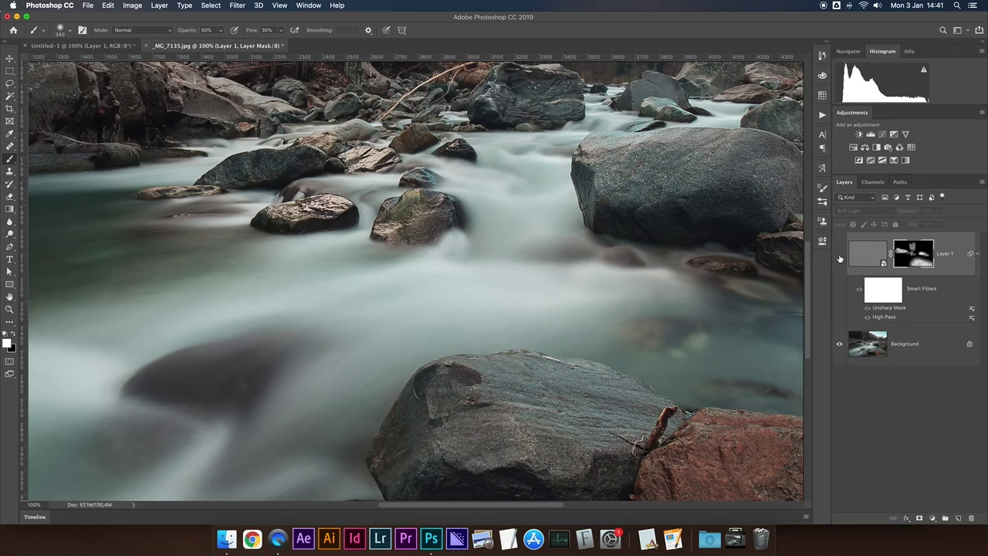
click(840, 256)
scroll(510, 285, right, 3)
scroll(510, 286, down, 1)
click(840, 254)
click(840, 255)
click(839, 255)
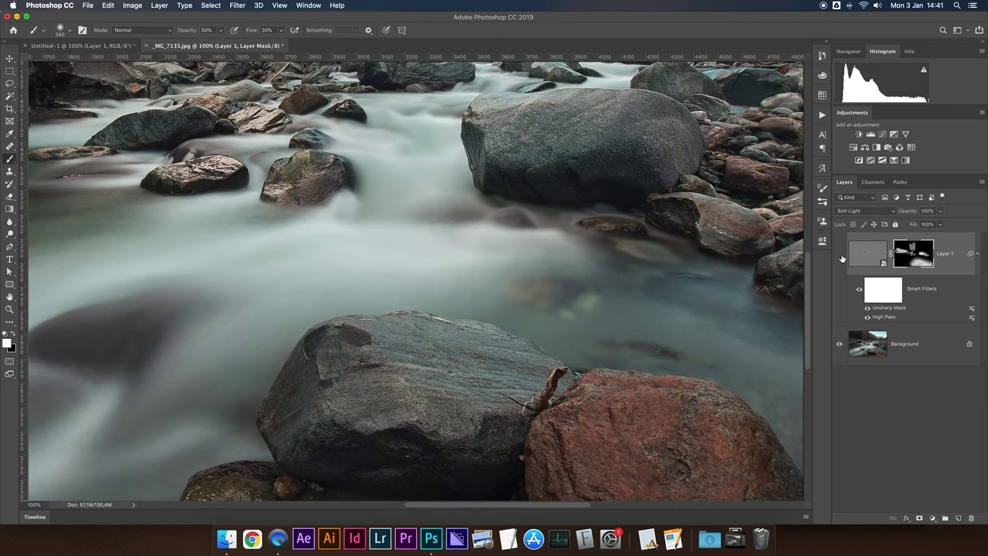
click(840, 256)
click(840, 255)
click(840, 255)
scroll(585, 281, down, 3)
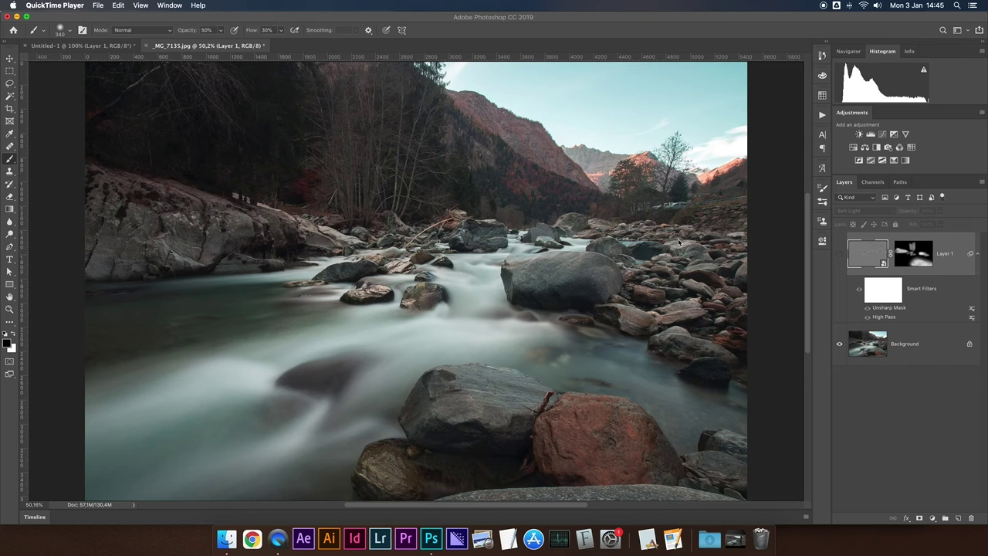
click(884, 253)
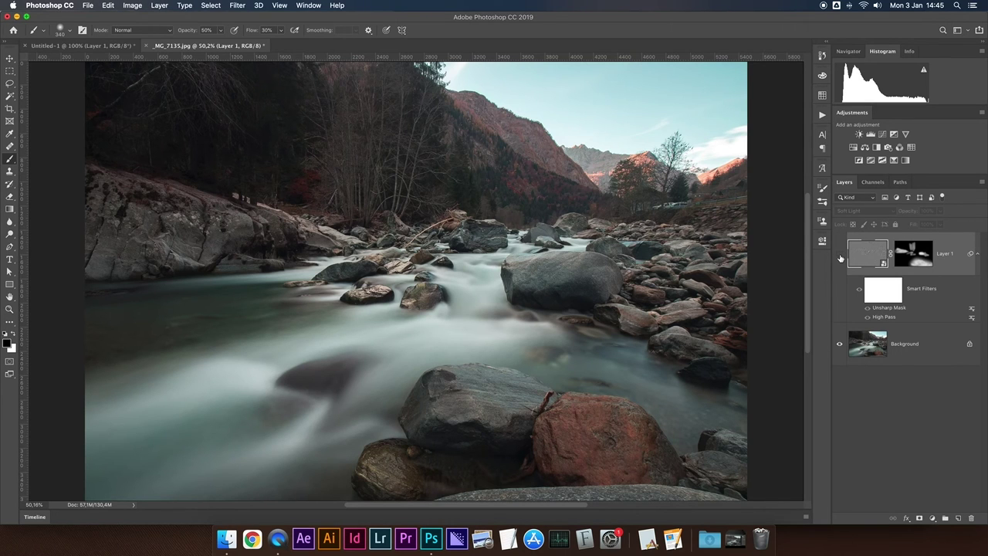
Load the RGB channel's luminosity as a selection in the Channels panel
click(874, 182)
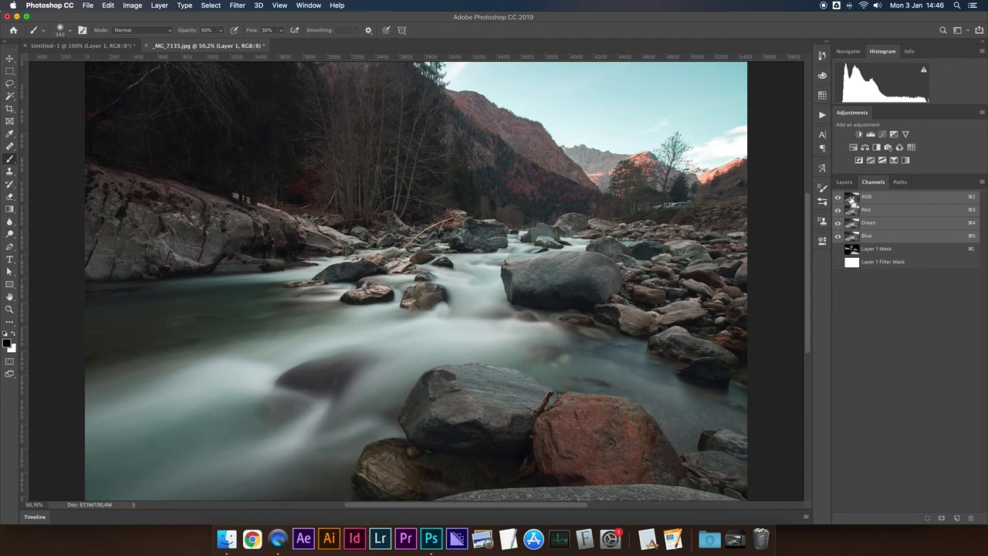
super+click(852, 200)
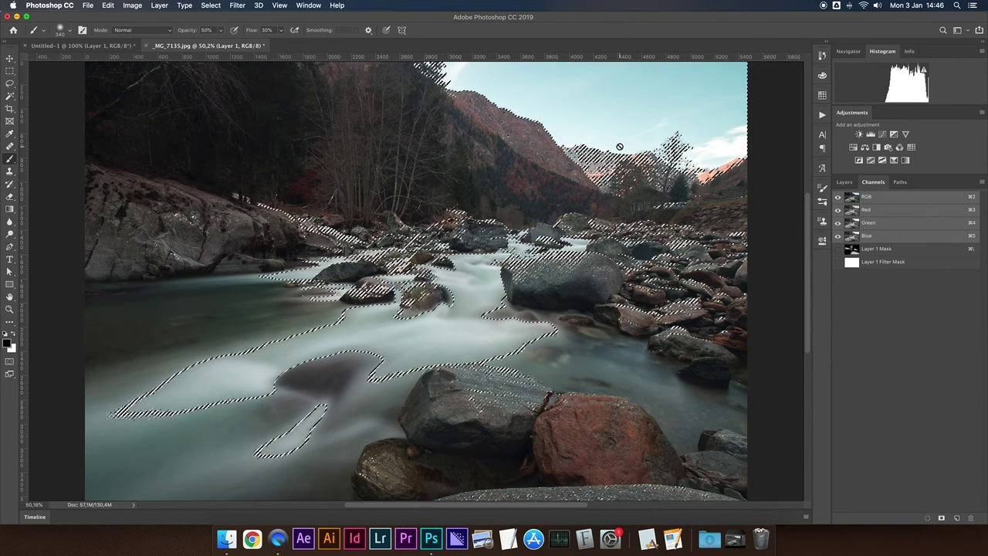
key(F7)
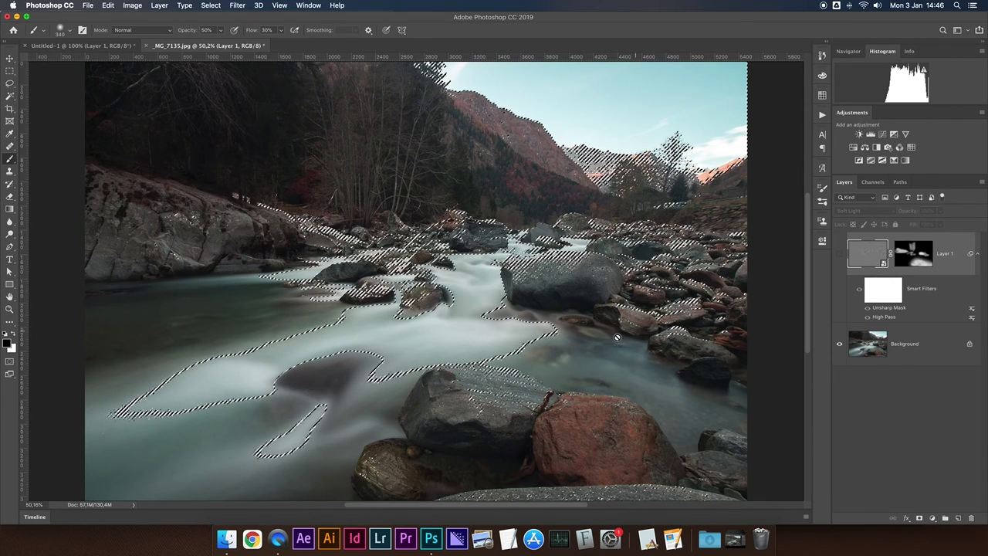
click(873, 181)
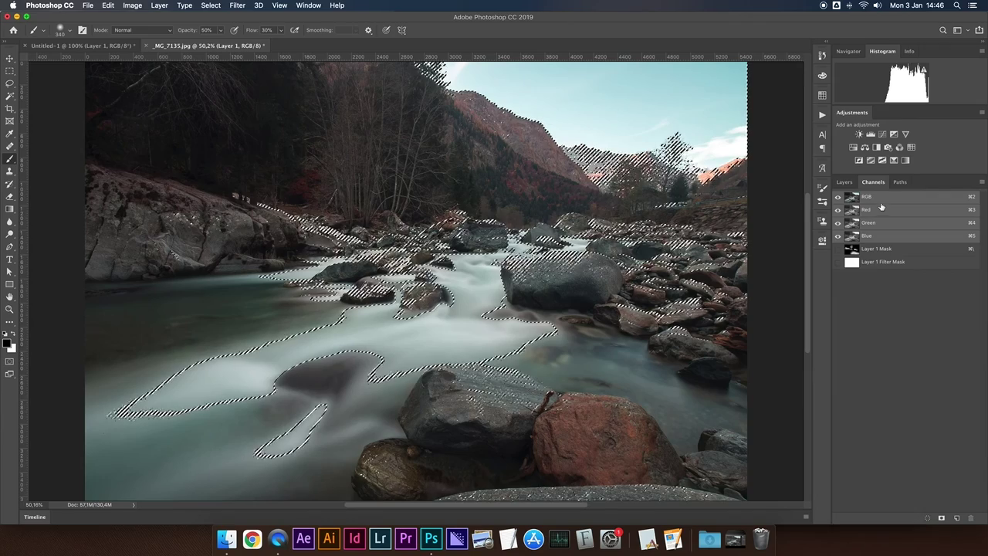
Save the brightness selection as channel Alpha 1 and deselect
click(942, 519)
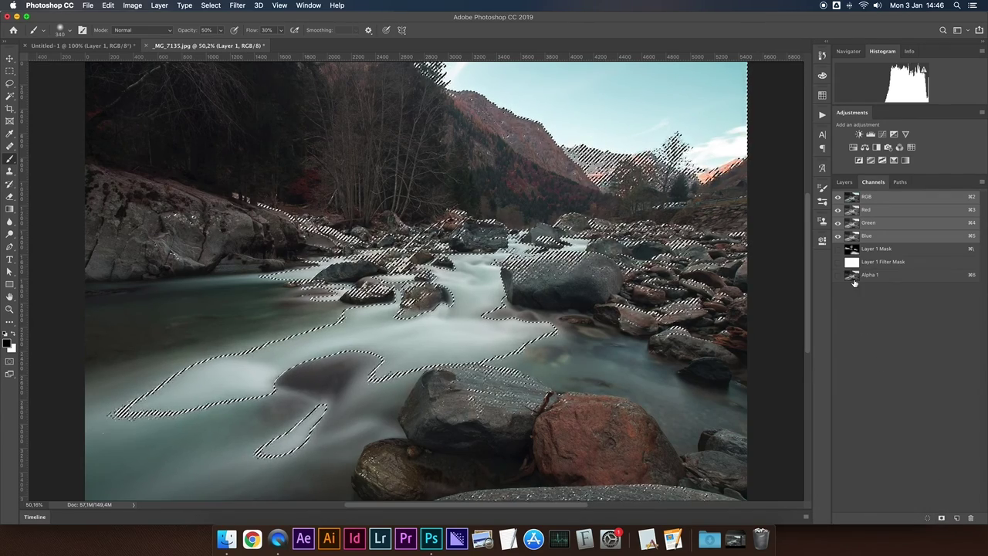
click(852, 277)
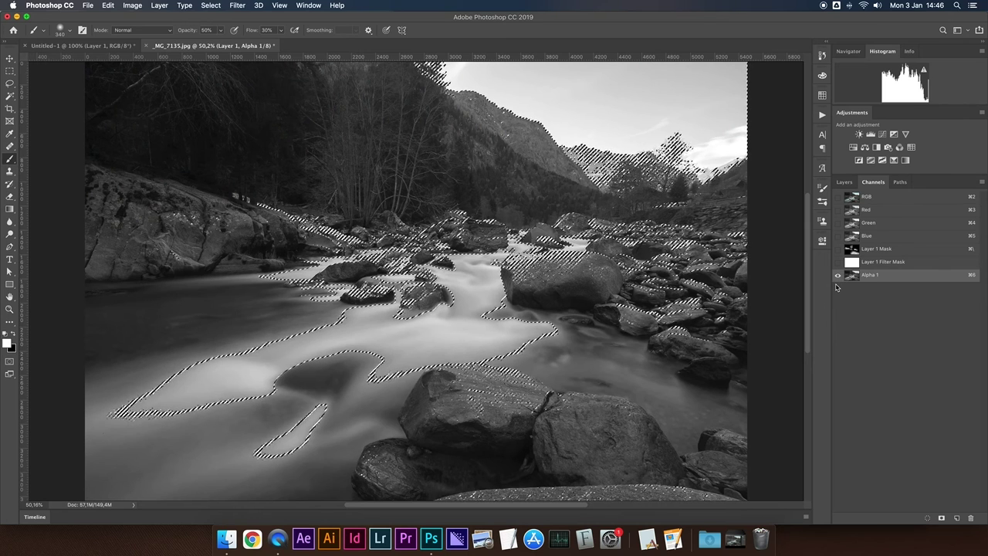
key(super+d)
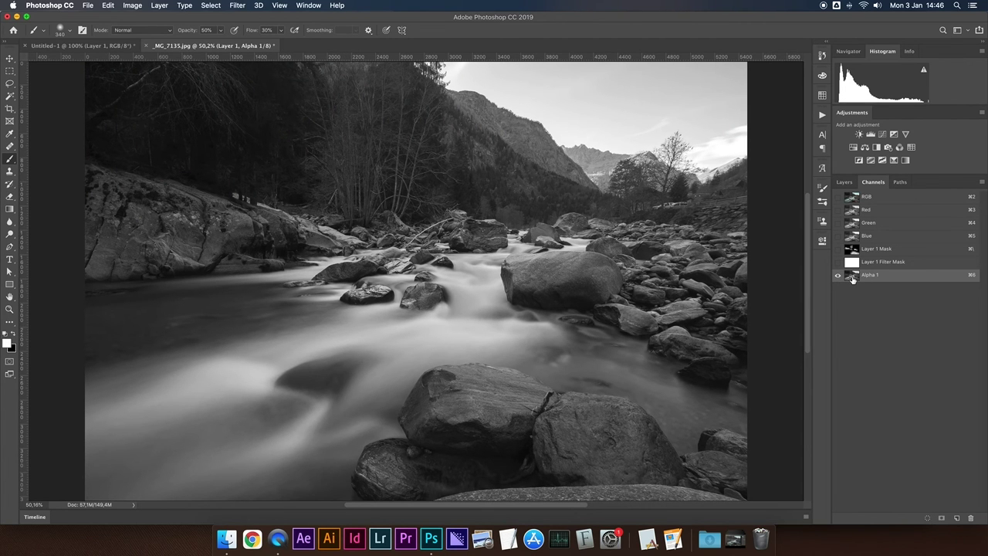
Duplicate Alpha 1 as an inverted Alpha 1 copy, reactivate RGB, and select all
drag(851, 277, 957, 518)
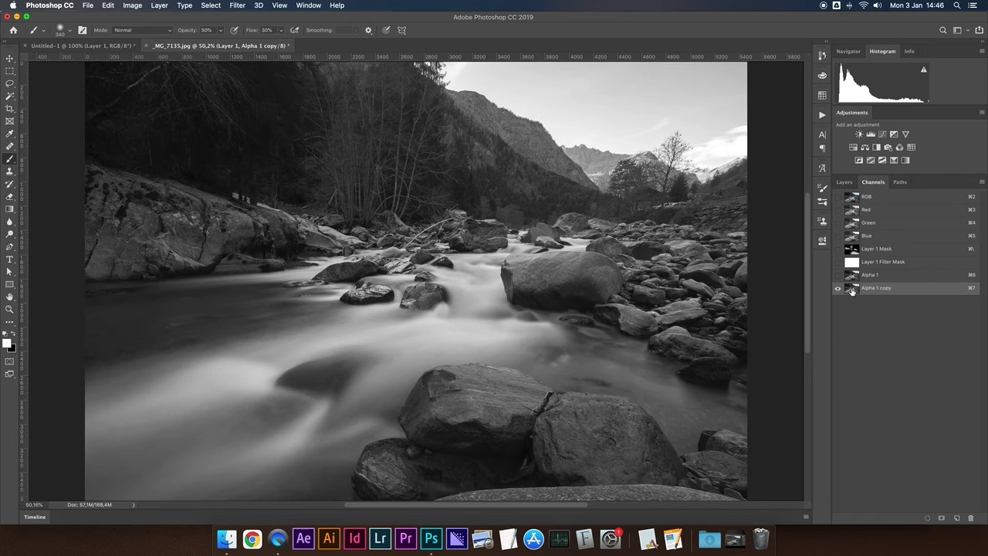
key(super+i)
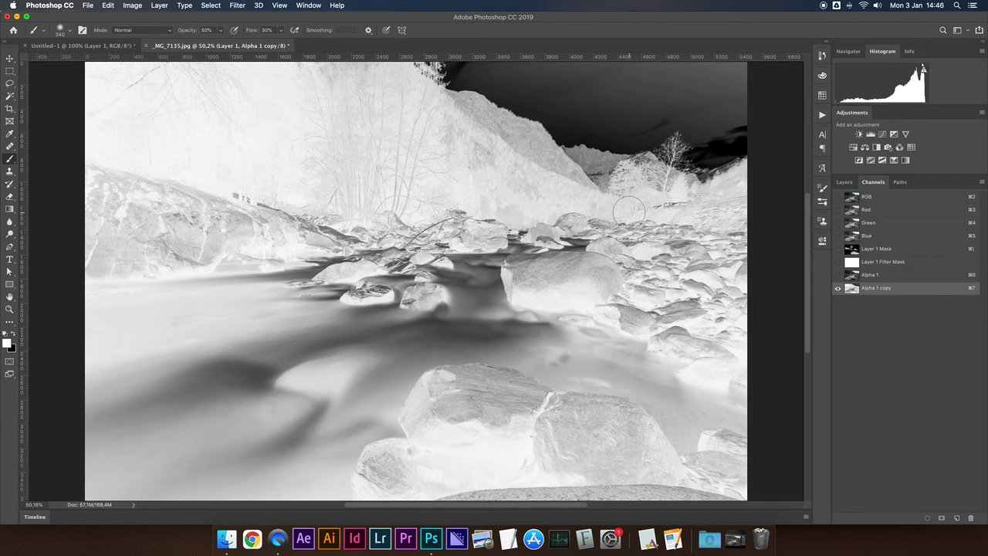
click(838, 197)
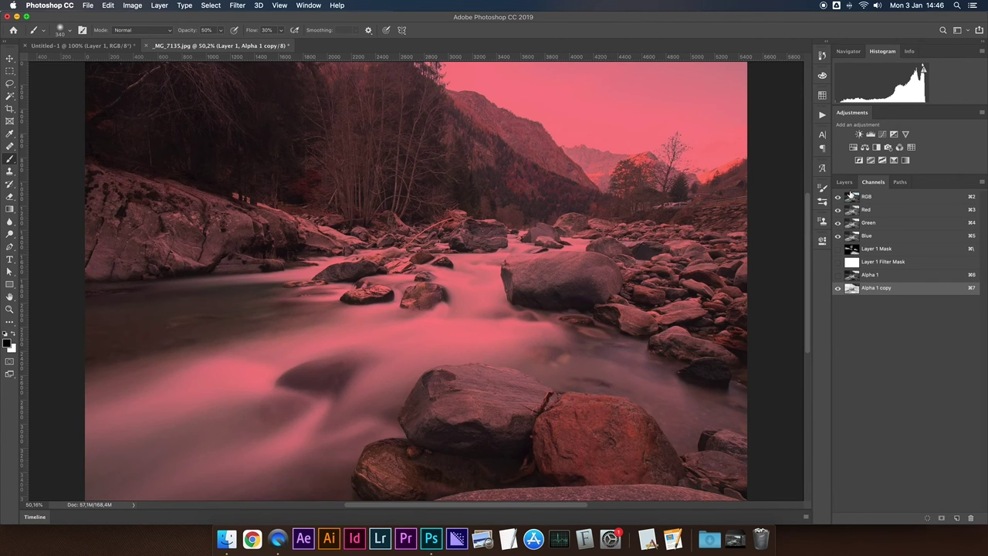
click(838, 288)
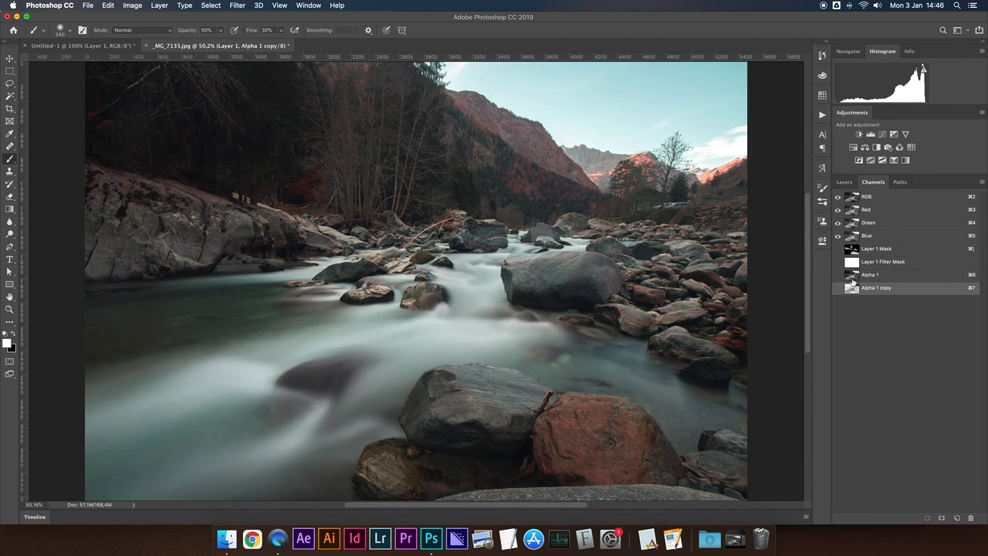
click(864, 200)
key(ctrl+a)
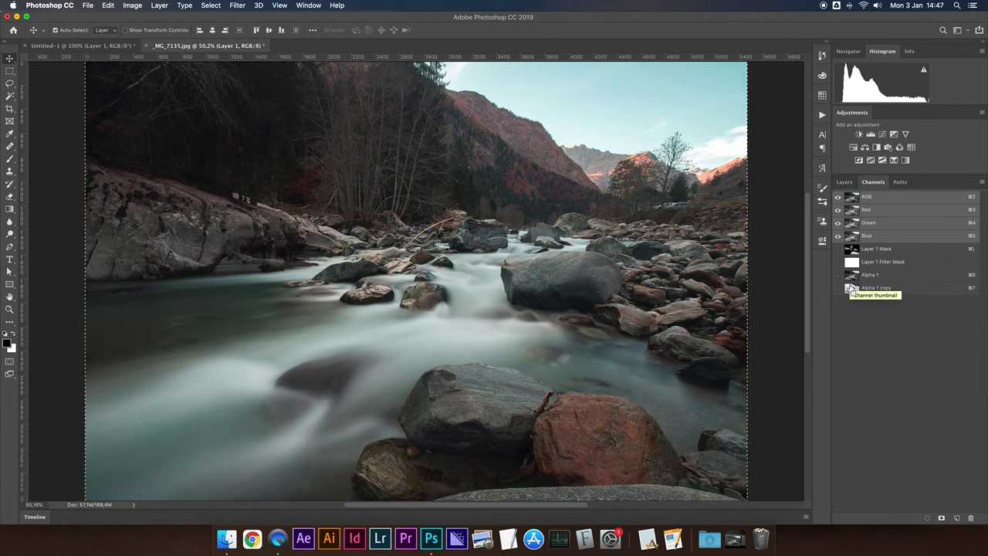
Load a selection from Alpha 1 and Alpha 1 copy, dismiss the warning, and return to Layers
key(super)
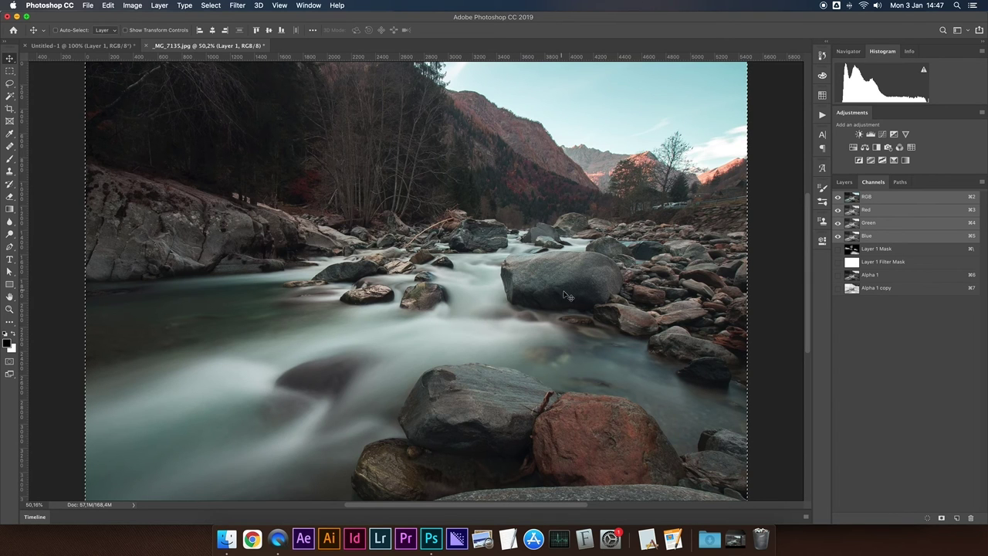
super+click(850, 277)
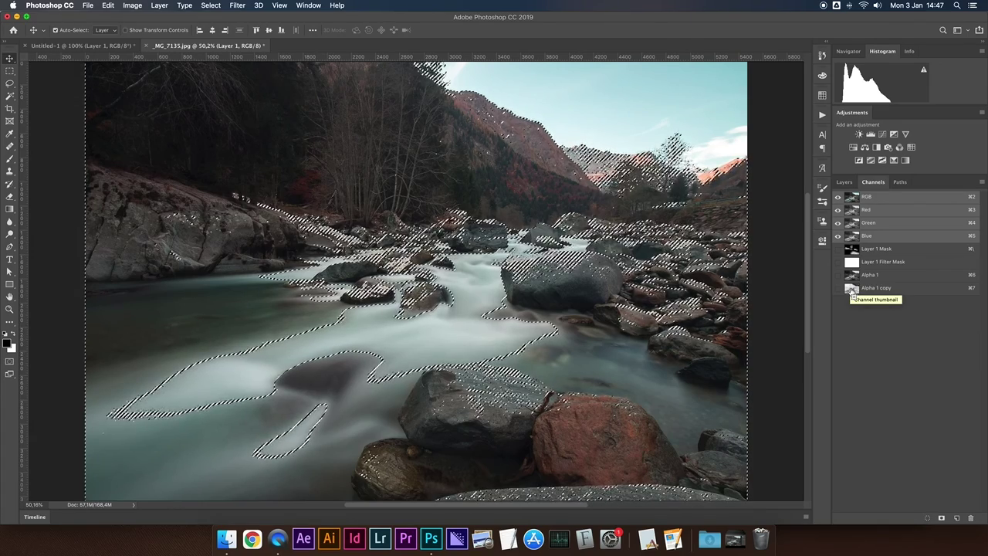
super+click(852, 290)
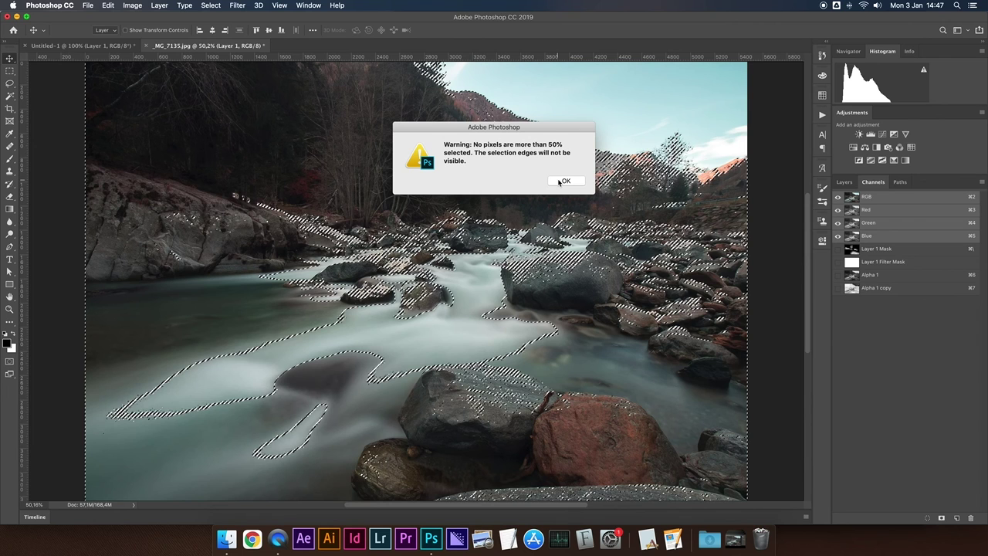
click(566, 181)
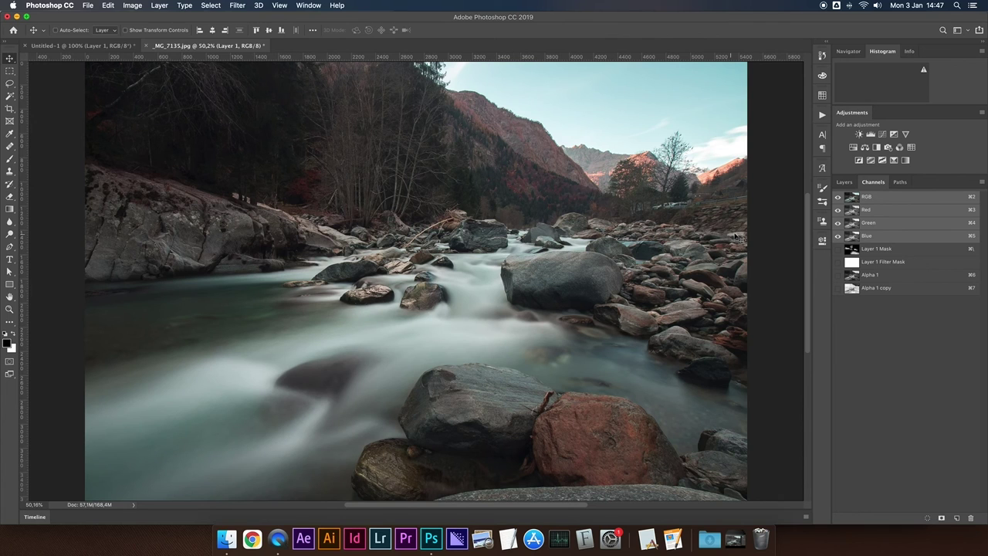
click(844, 183)
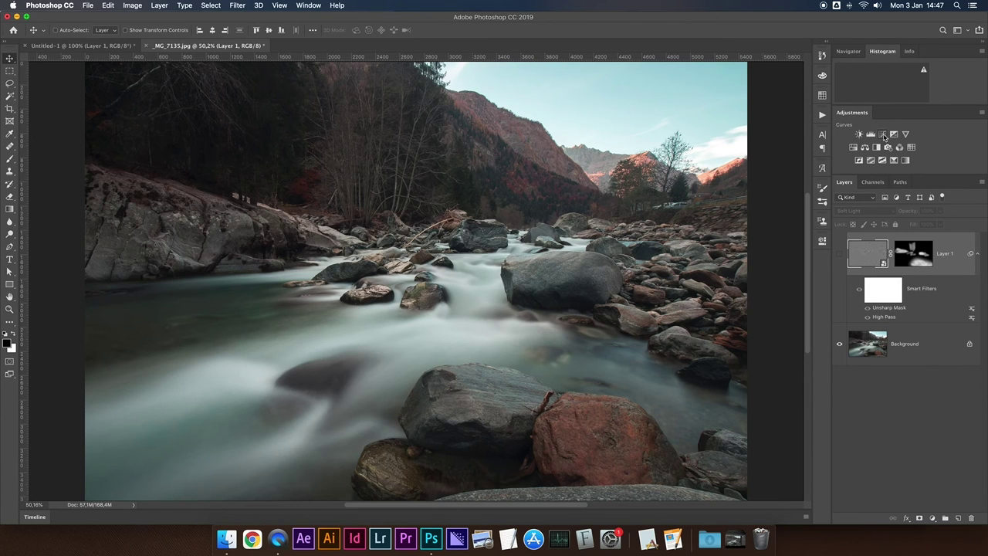
Add a Curves 1 layer, check its brightness-selection mask, and open its curve graph
click(884, 136)
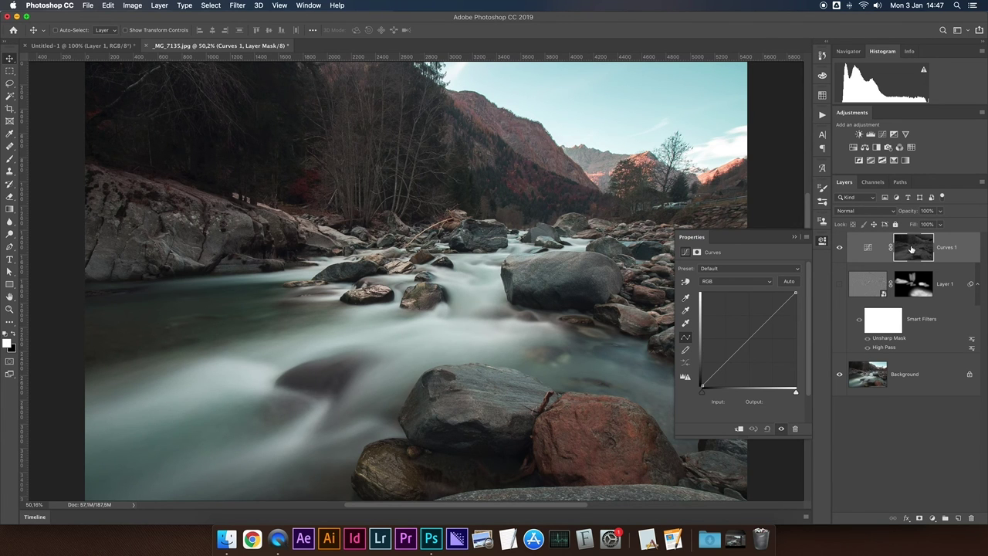
alt+click(911, 249)
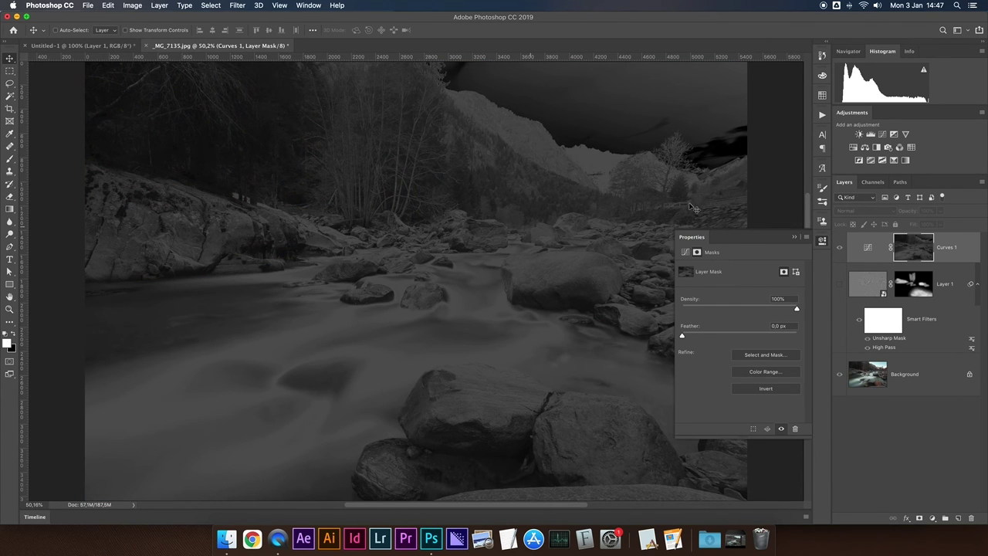
click(795, 237)
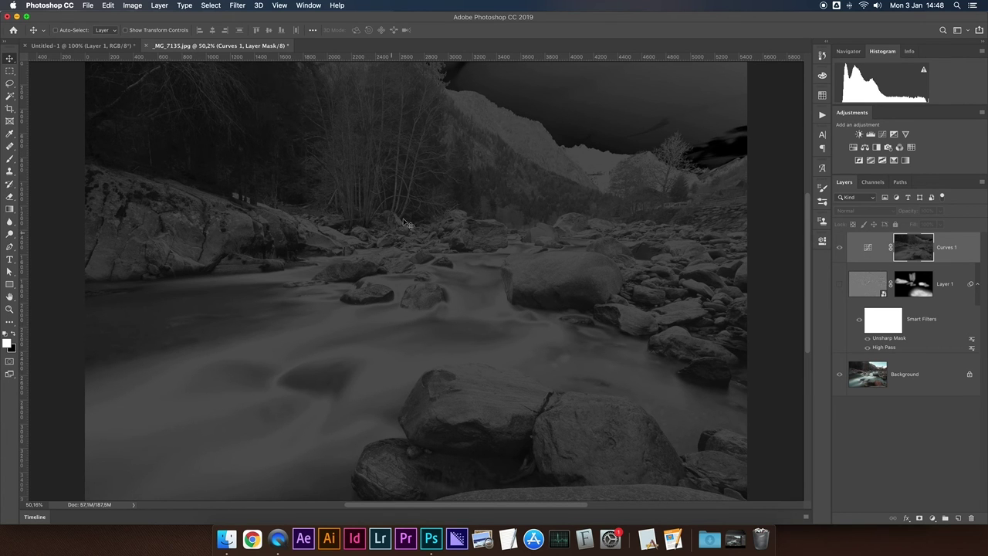
click(868, 254)
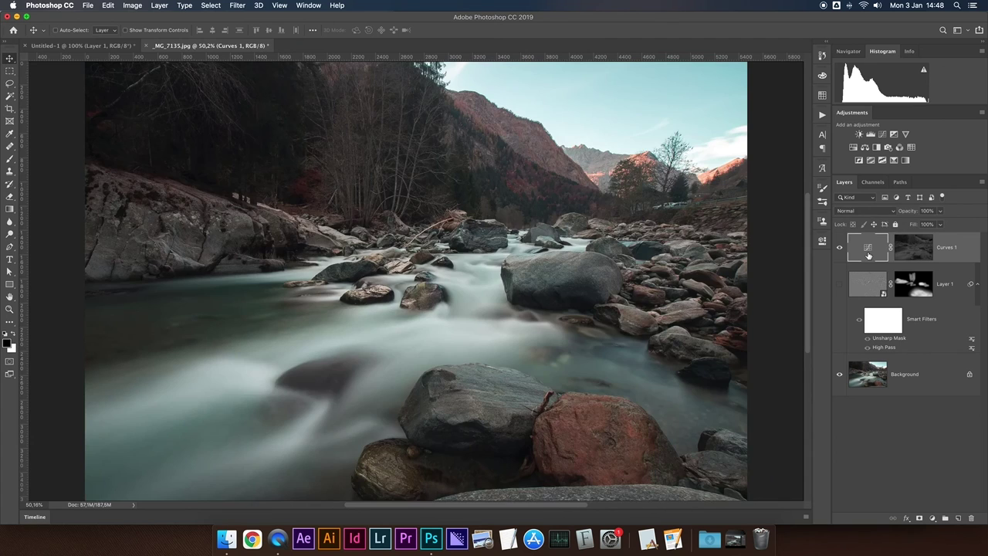
double_click(869, 251)
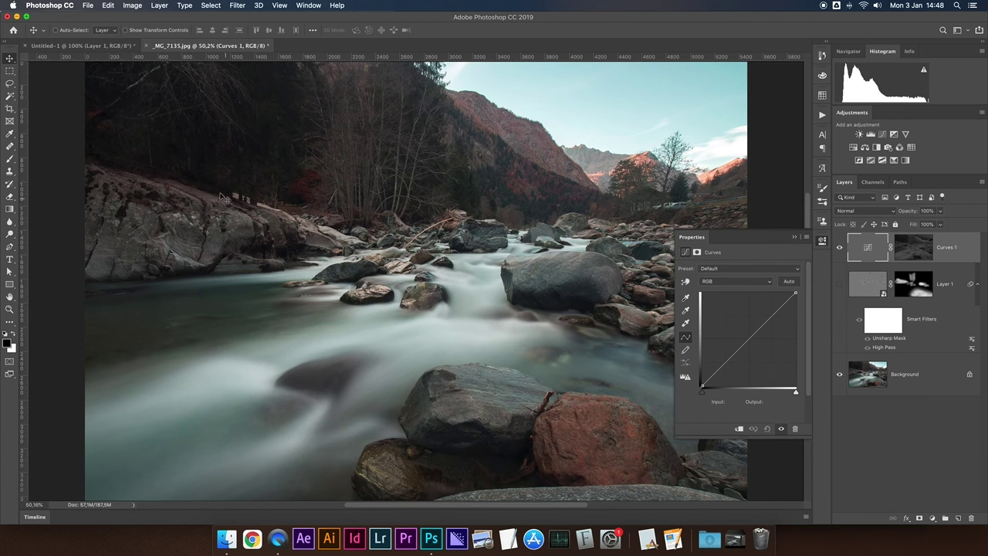
Shape an S-curve by raising the highlights and lowering the shadows, then compare it on and off
mouse_move(795, 338)
drag(769, 319, 766, 312)
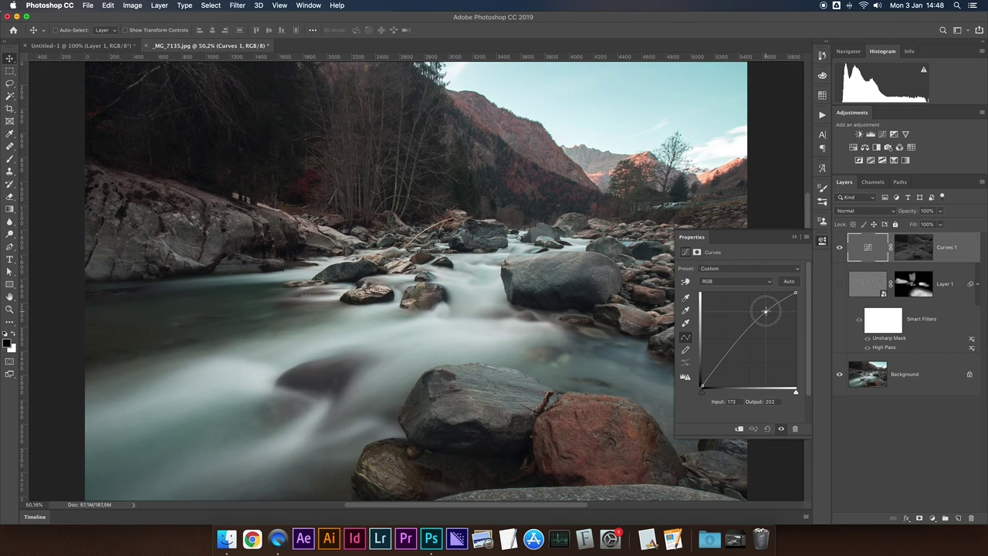
drag(727, 353, 738, 358)
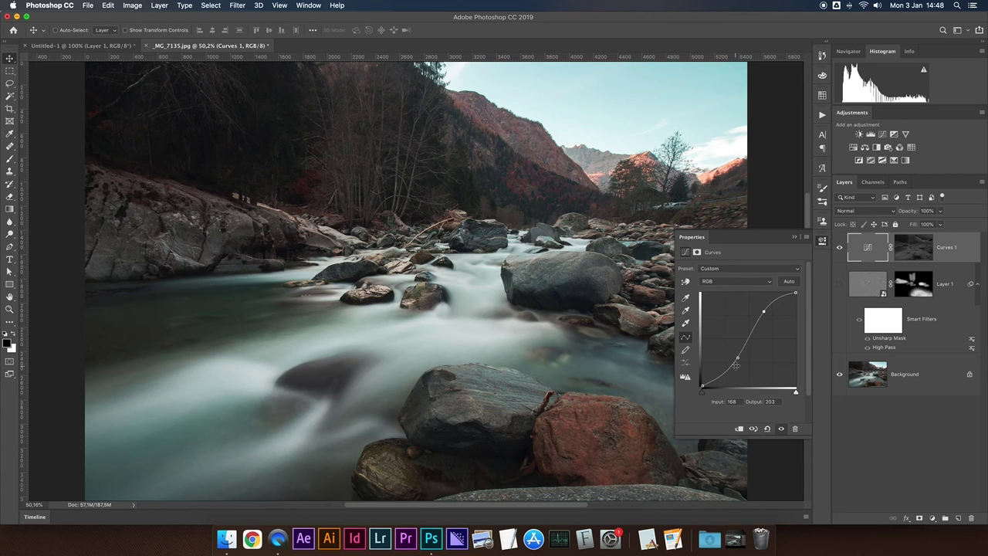
click(840, 248)
click(840, 247)
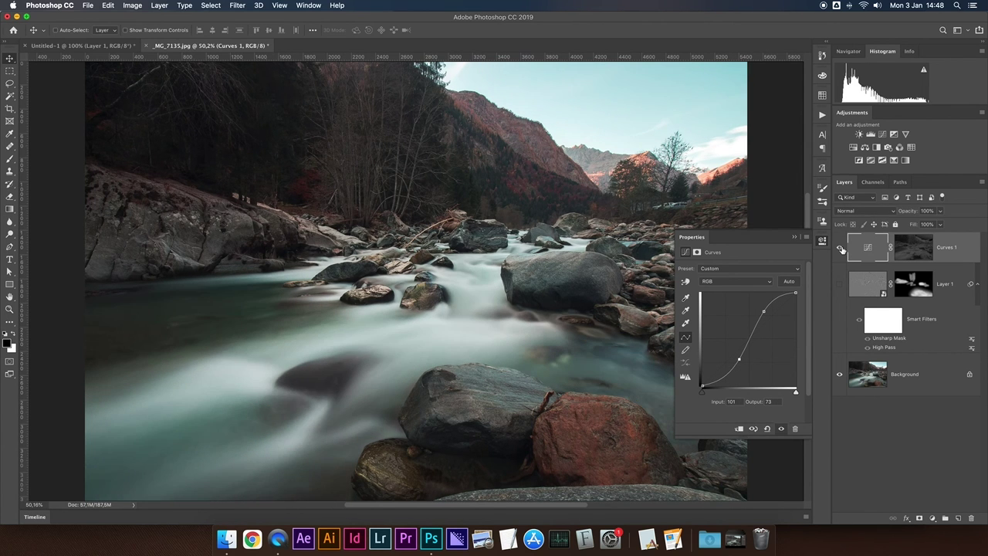
click(841, 248)
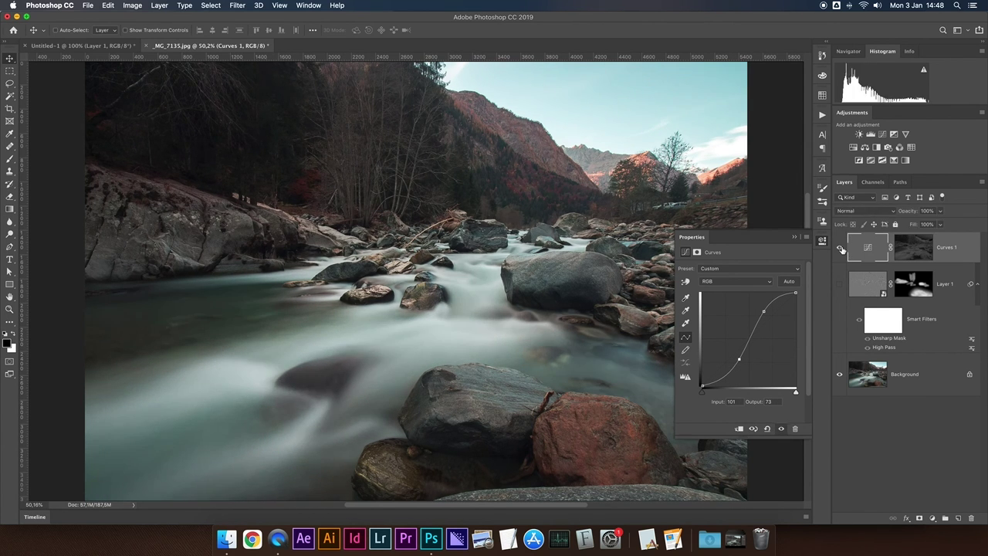
click(796, 239)
Toggle Curves 1 visibility to compare the river photo with and without the S-curve
click(841, 247)
click(841, 247)
click(841, 248)
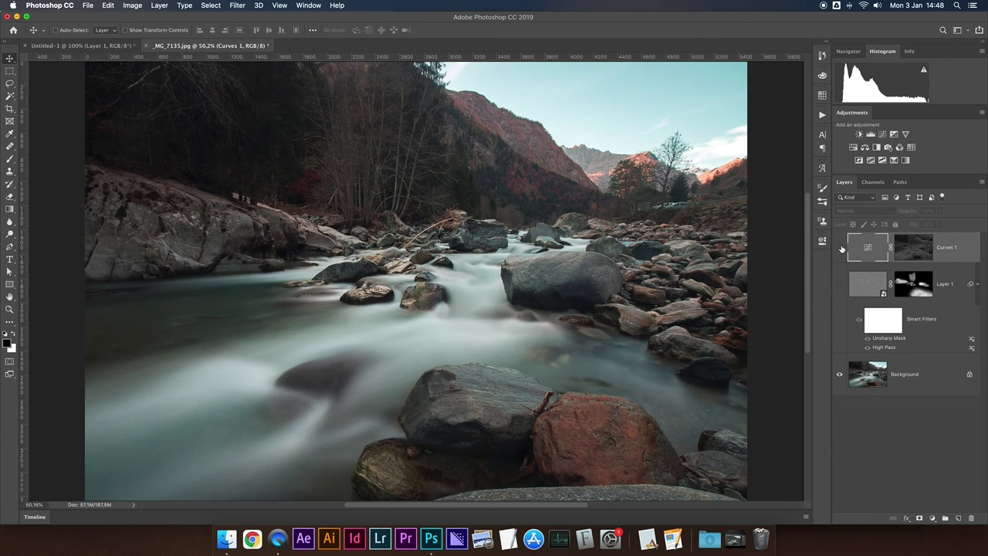
click(841, 247)
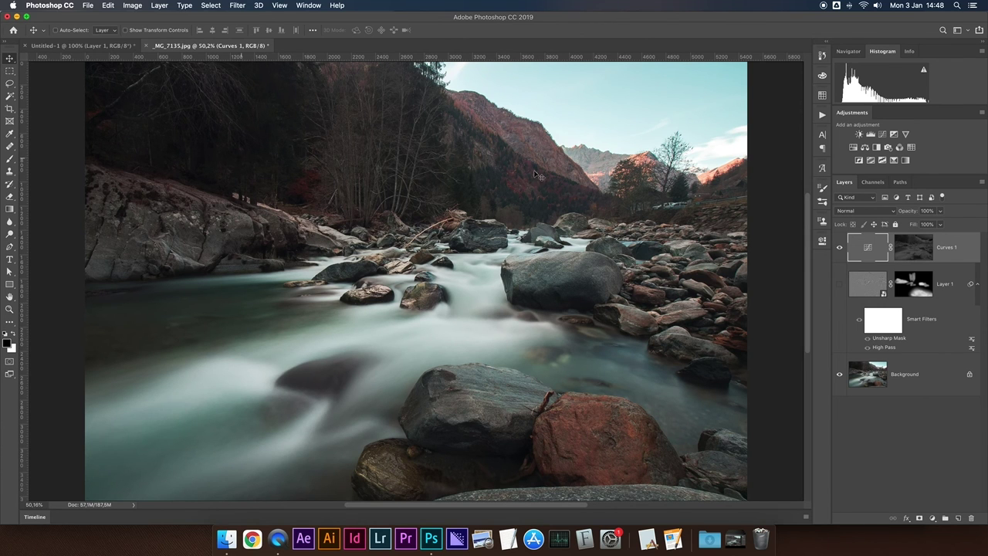
click(841, 247)
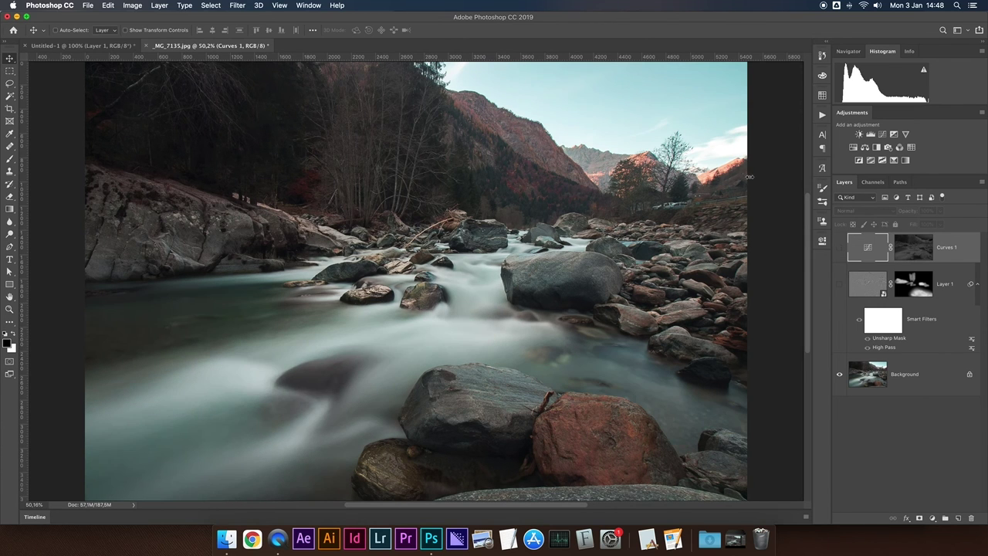
click(840, 248)
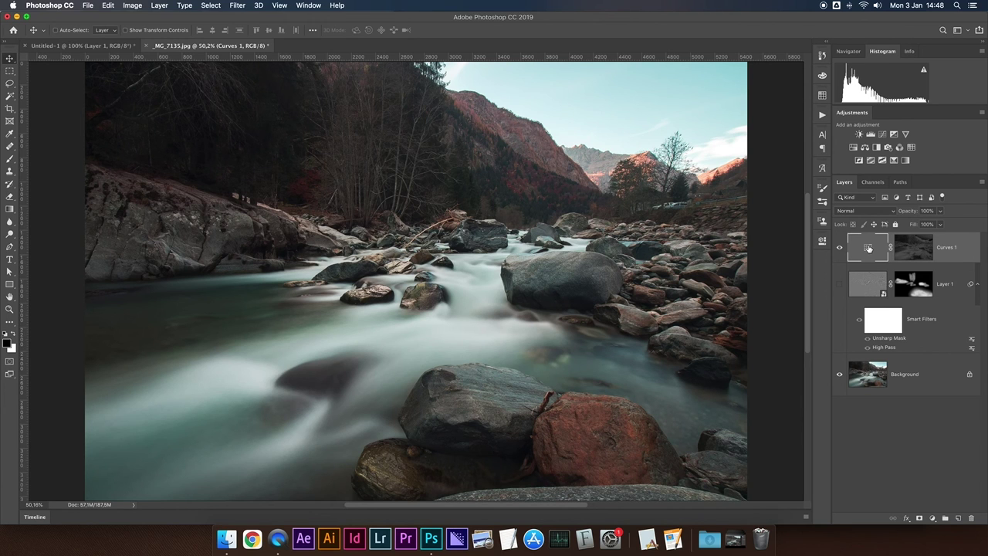
Test Curves 1 opacity from 0% back to 100%, then recompare the layer on and off
click(940, 211)
drag(940, 225, 889, 230)
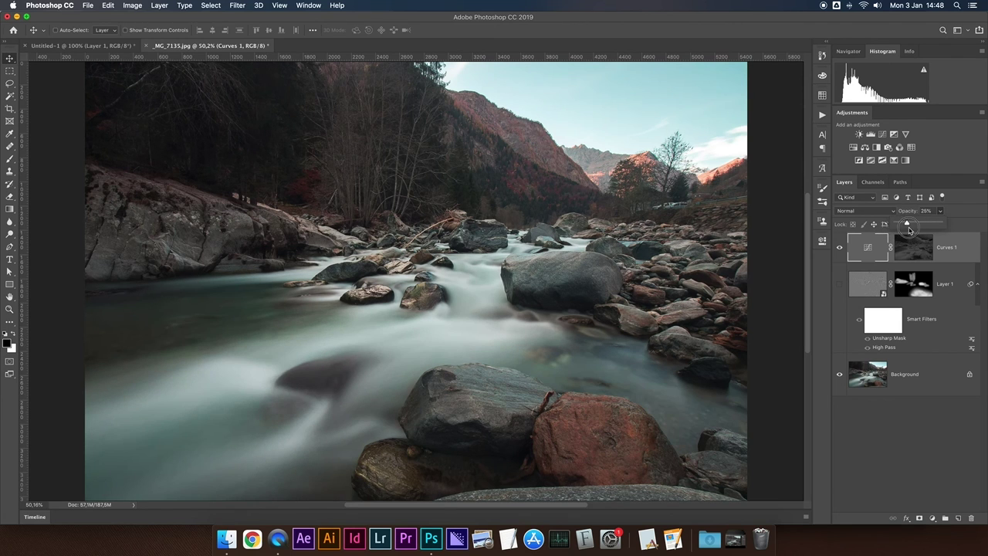
drag(889, 230, 949, 229)
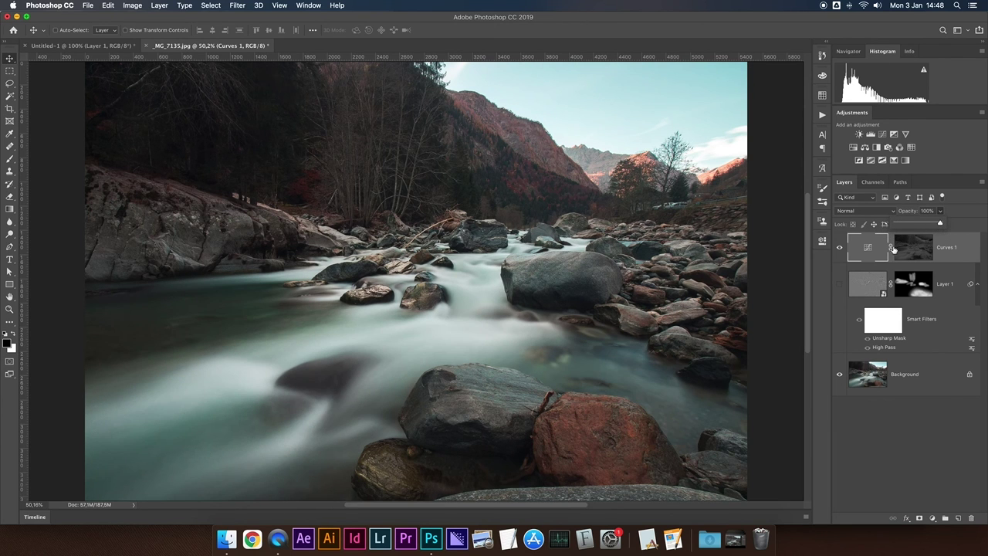
click(966, 218)
click(840, 248)
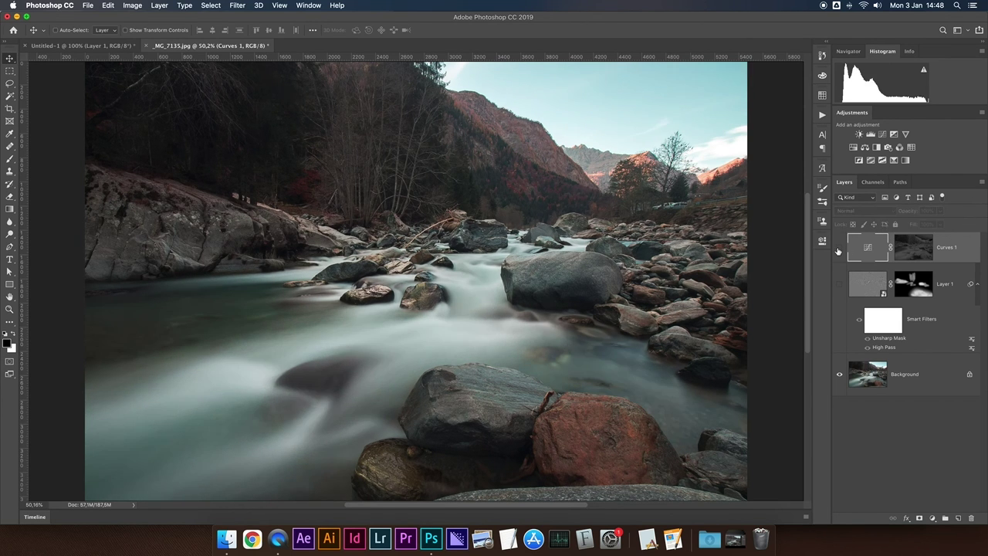
click(839, 248)
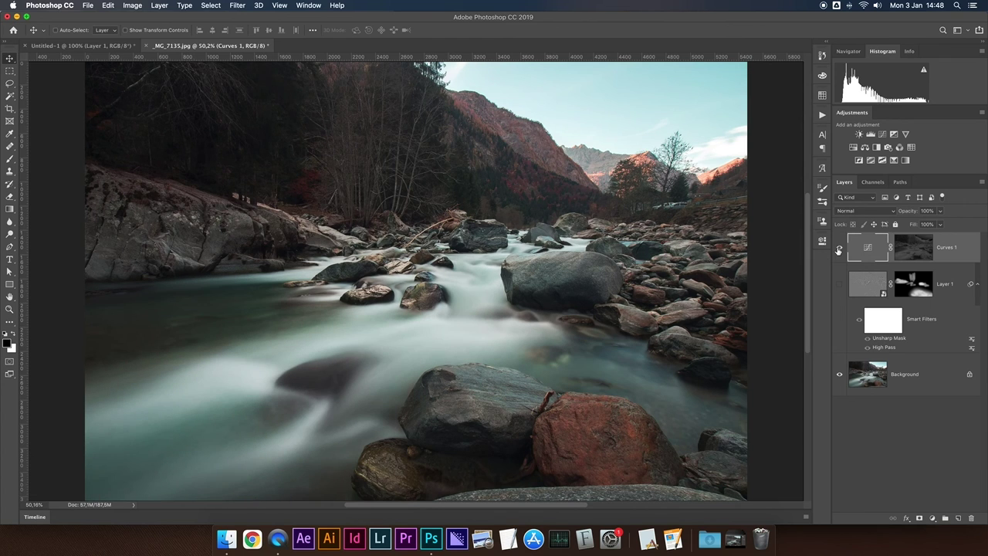
key(super+plus)
key(super+plus)
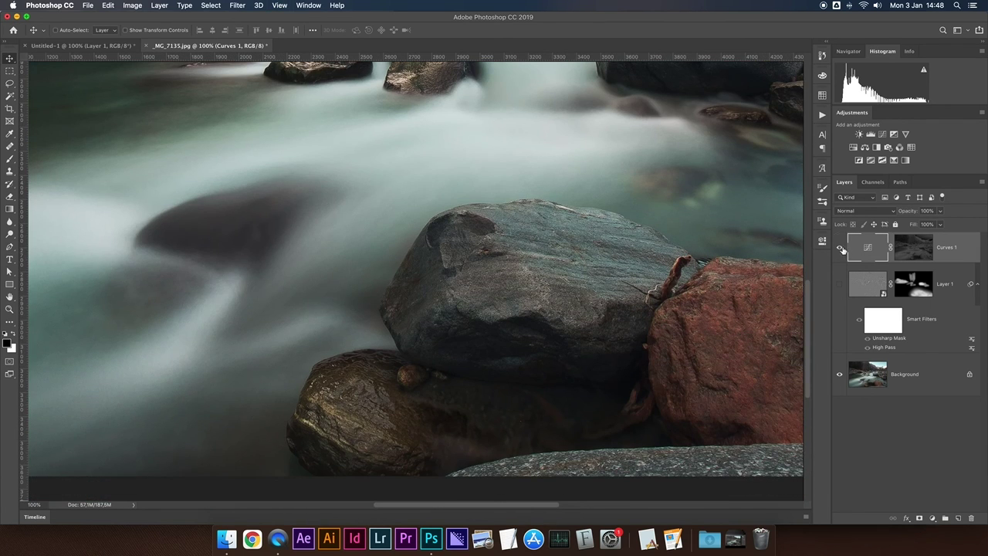
click(840, 248)
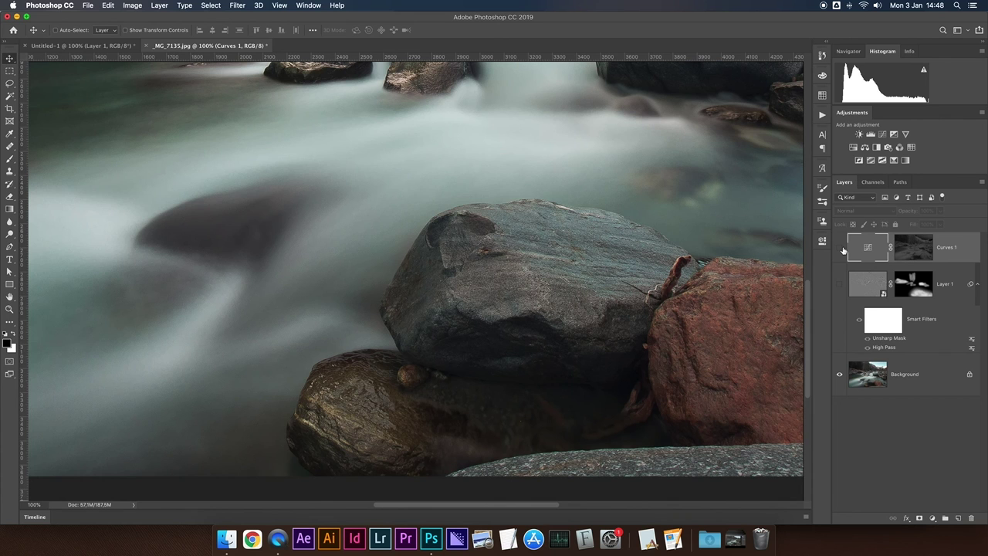
click(840, 248)
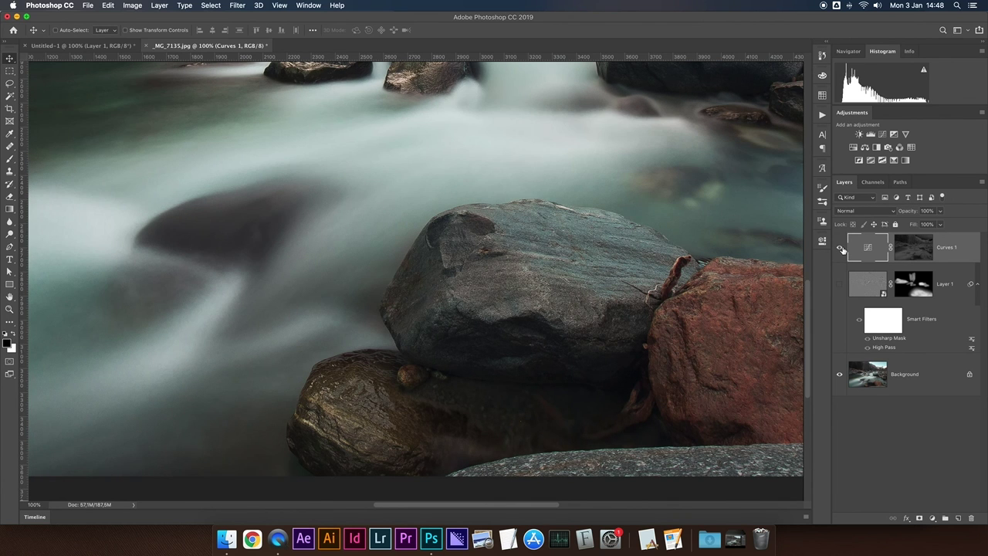
click(841, 249)
click(840, 248)
scroll(518, 402, up, 3)
scroll(517, 401, up, 3)
scroll(517, 402, up, 3)
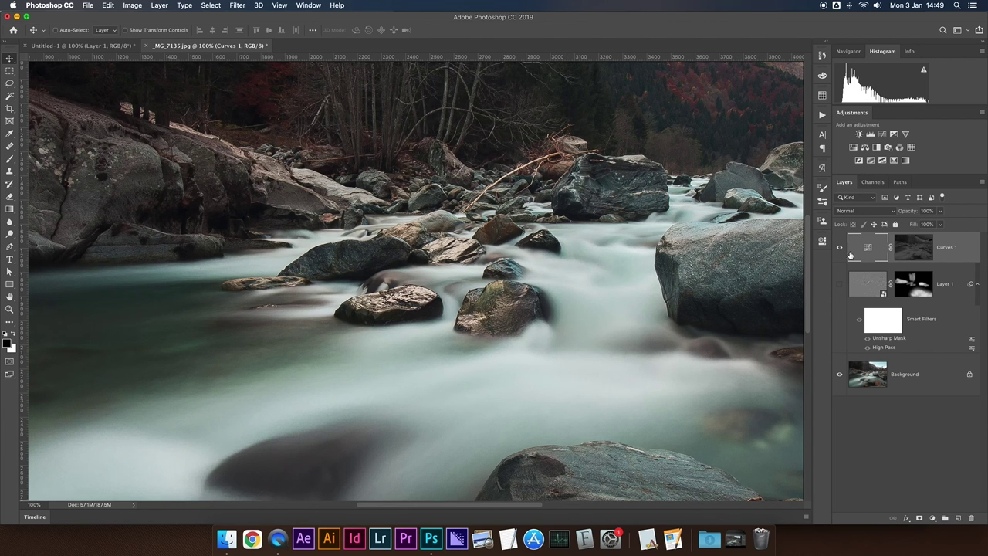
click(841, 249)
click(840, 248)
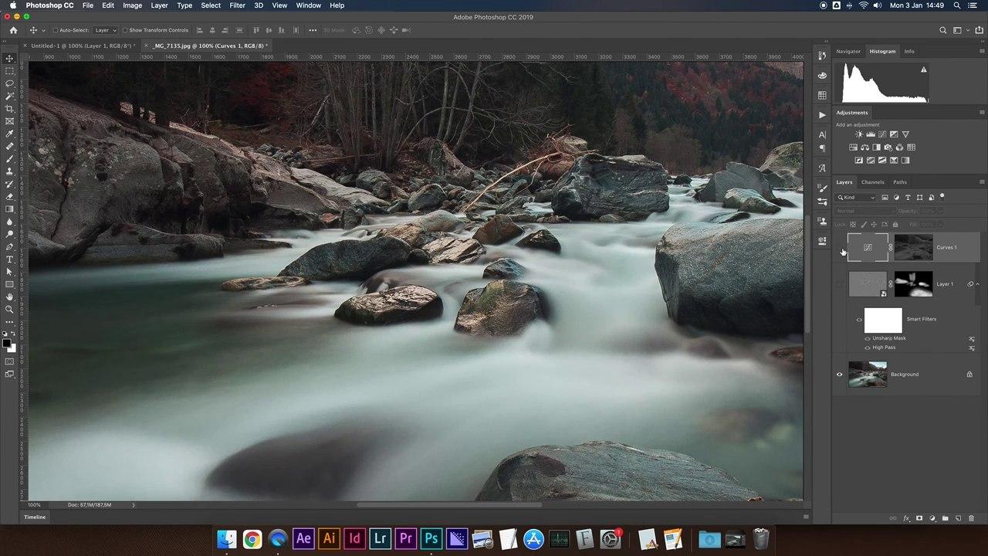
click(841, 248)
click(841, 248)
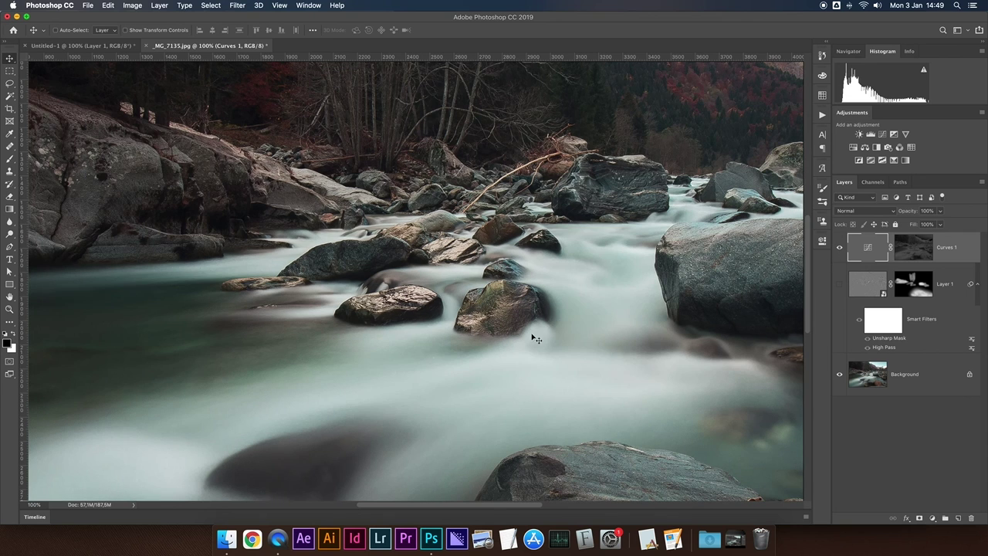
click(840, 248)
click(840, 248)
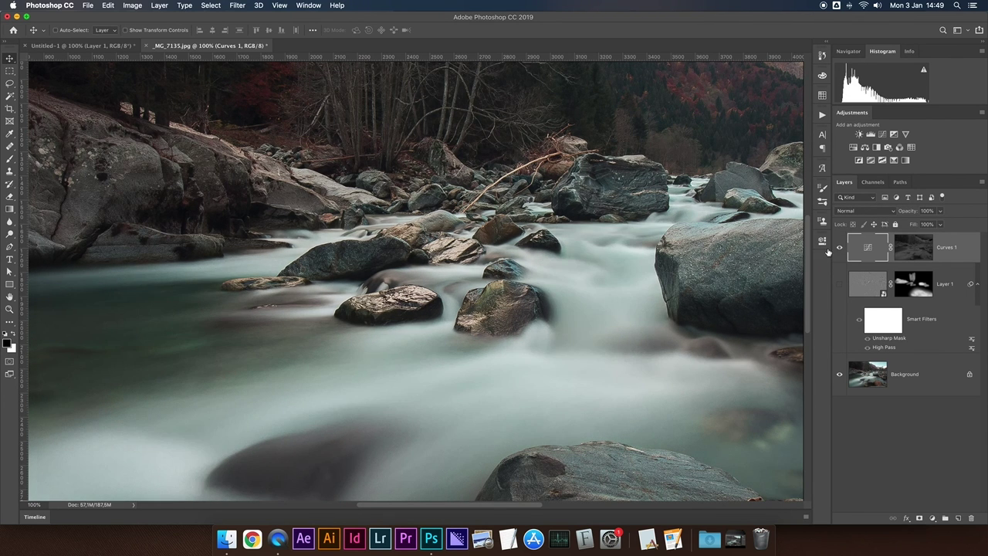
key(super+0)
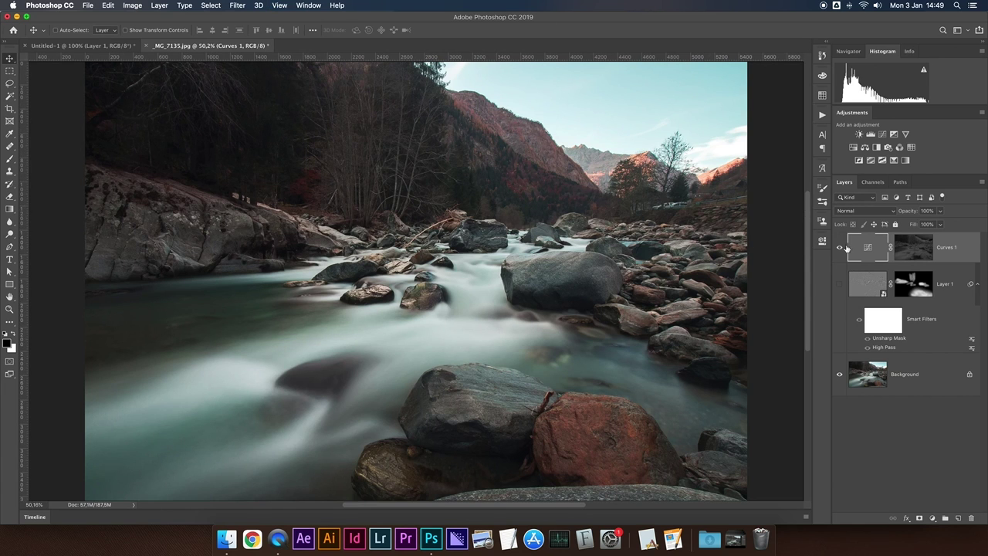
click(840, 248)
click(840, 248)
Lower the S-curve's shadow point slightly and compare the edited curve on and off
double_click(870, 248)
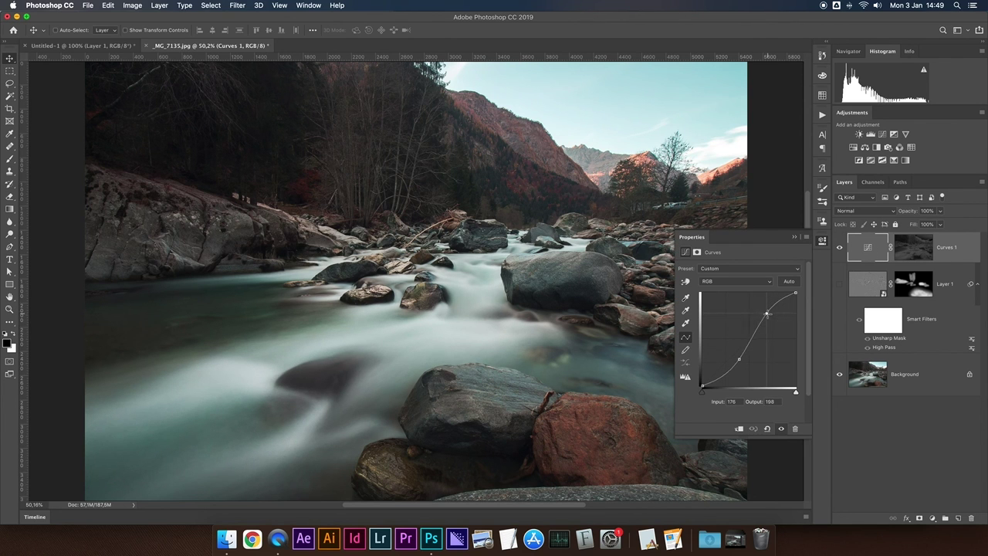
drag(739, 359, 737, 360)
click(840, 247)
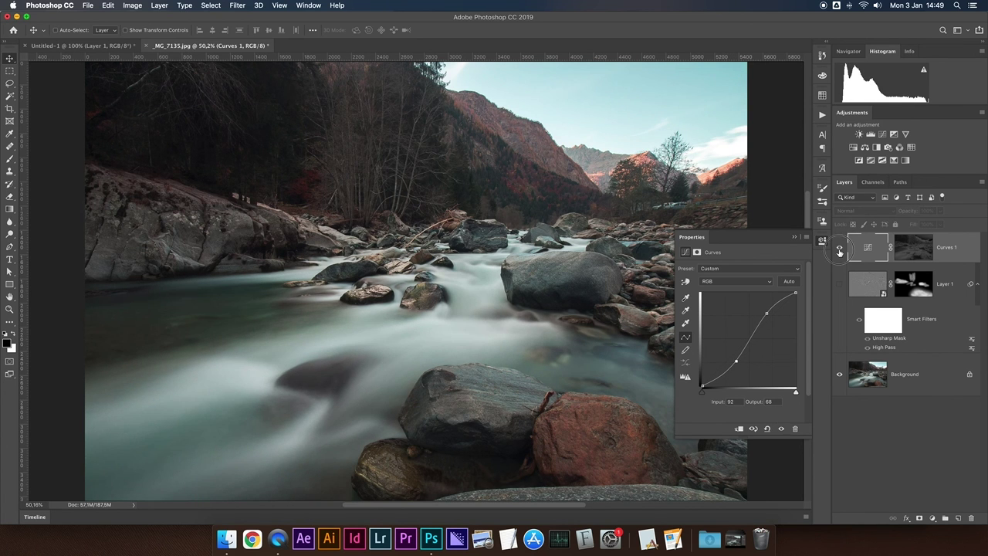
click(840, 247)
click(840, 248)
click(878, 240)
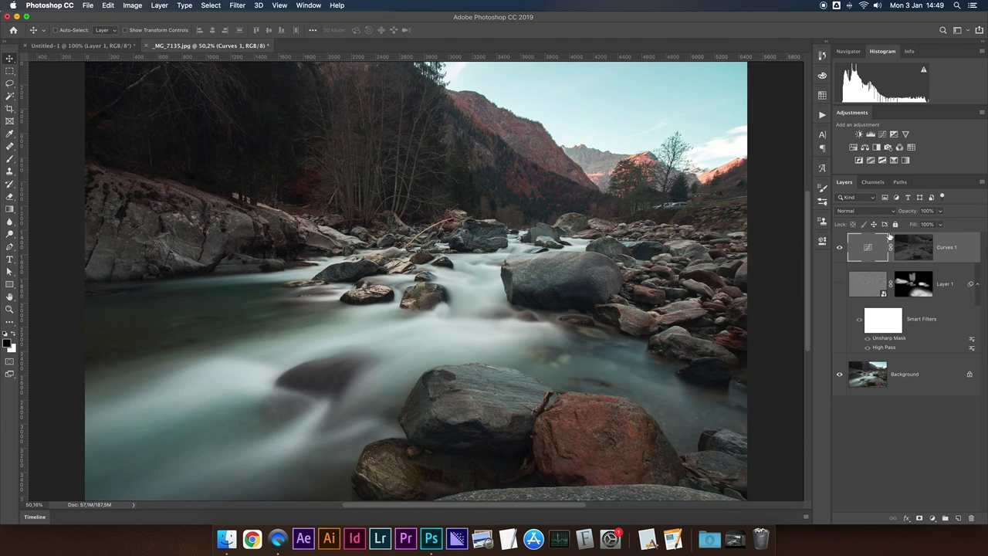
Reduce the Curves 1 layer opacity, fine-tuning it to 50%
click(940, 212)
drag(940, 224, 918, 226)
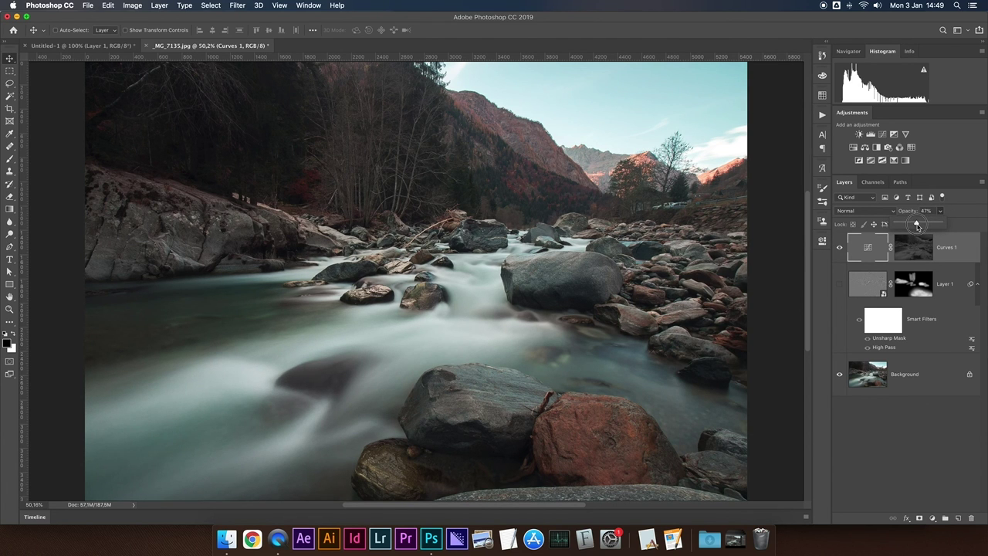
click(839, 250)
click(839, 250)
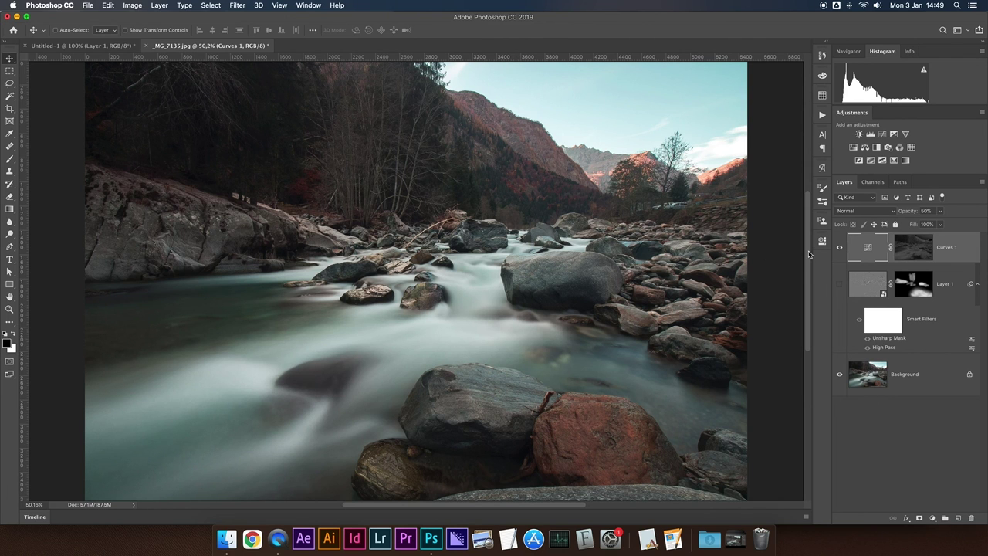
mouse_move(942, 214)
mouse_down()
mouse_move(980, 224)
mouse_move(941, 225)
mouse_up()
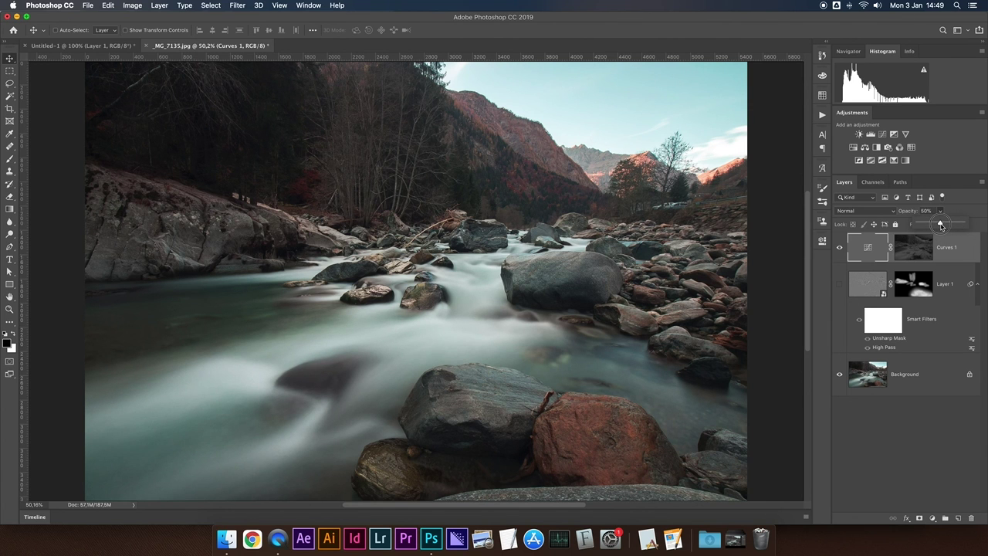
Compare the river photo with and without the 50%-opacity Curves layer
click(839, 248)
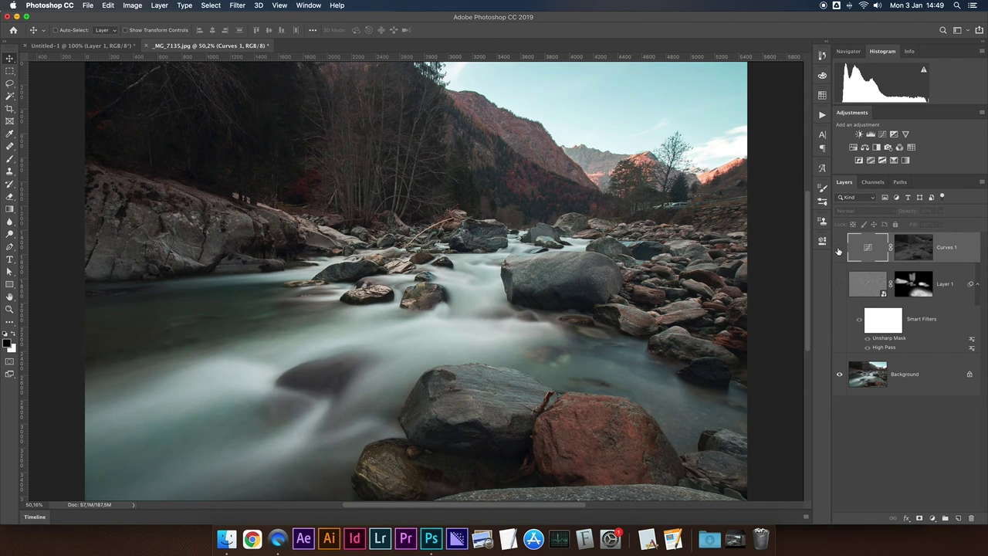
click(840, 248)
click(839, 248)
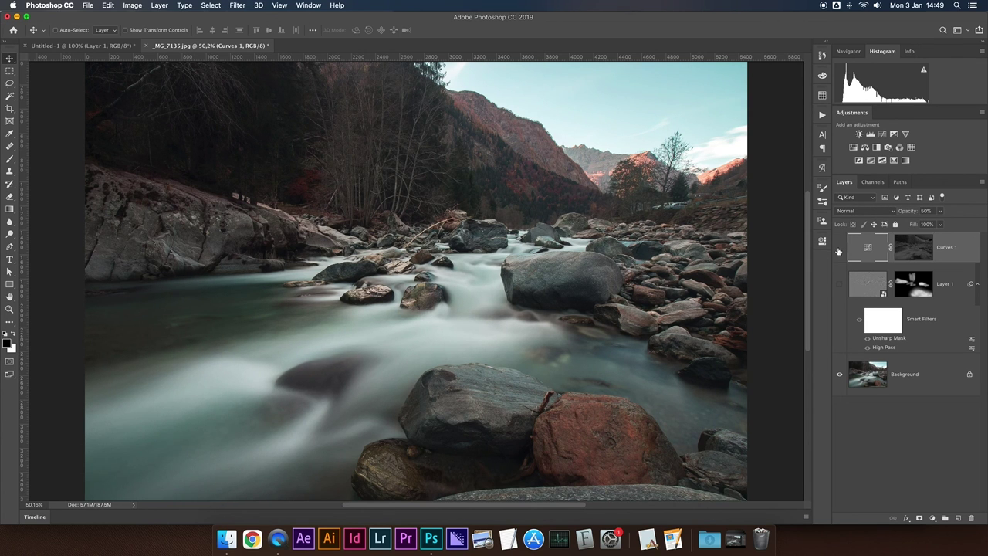
click(839, 248)
click(840, 248)
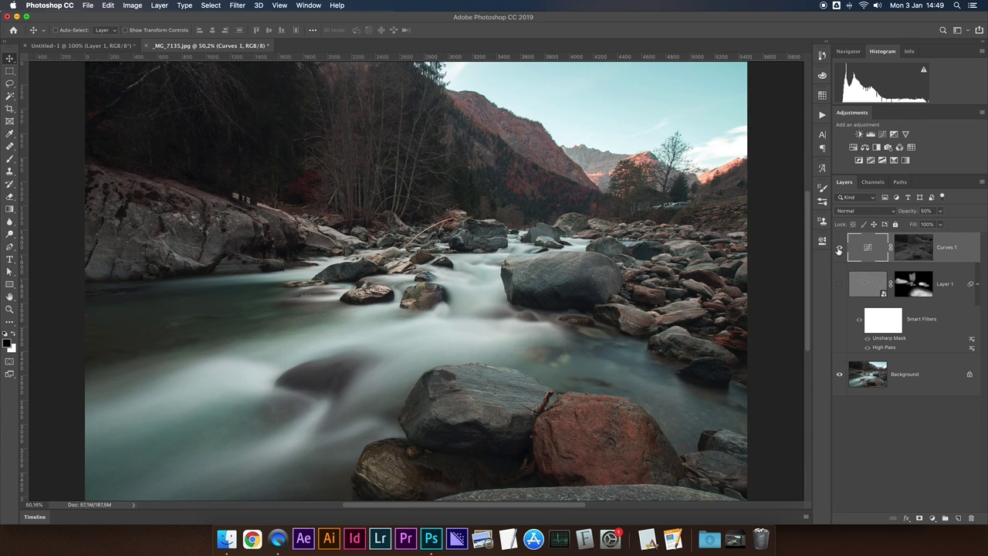